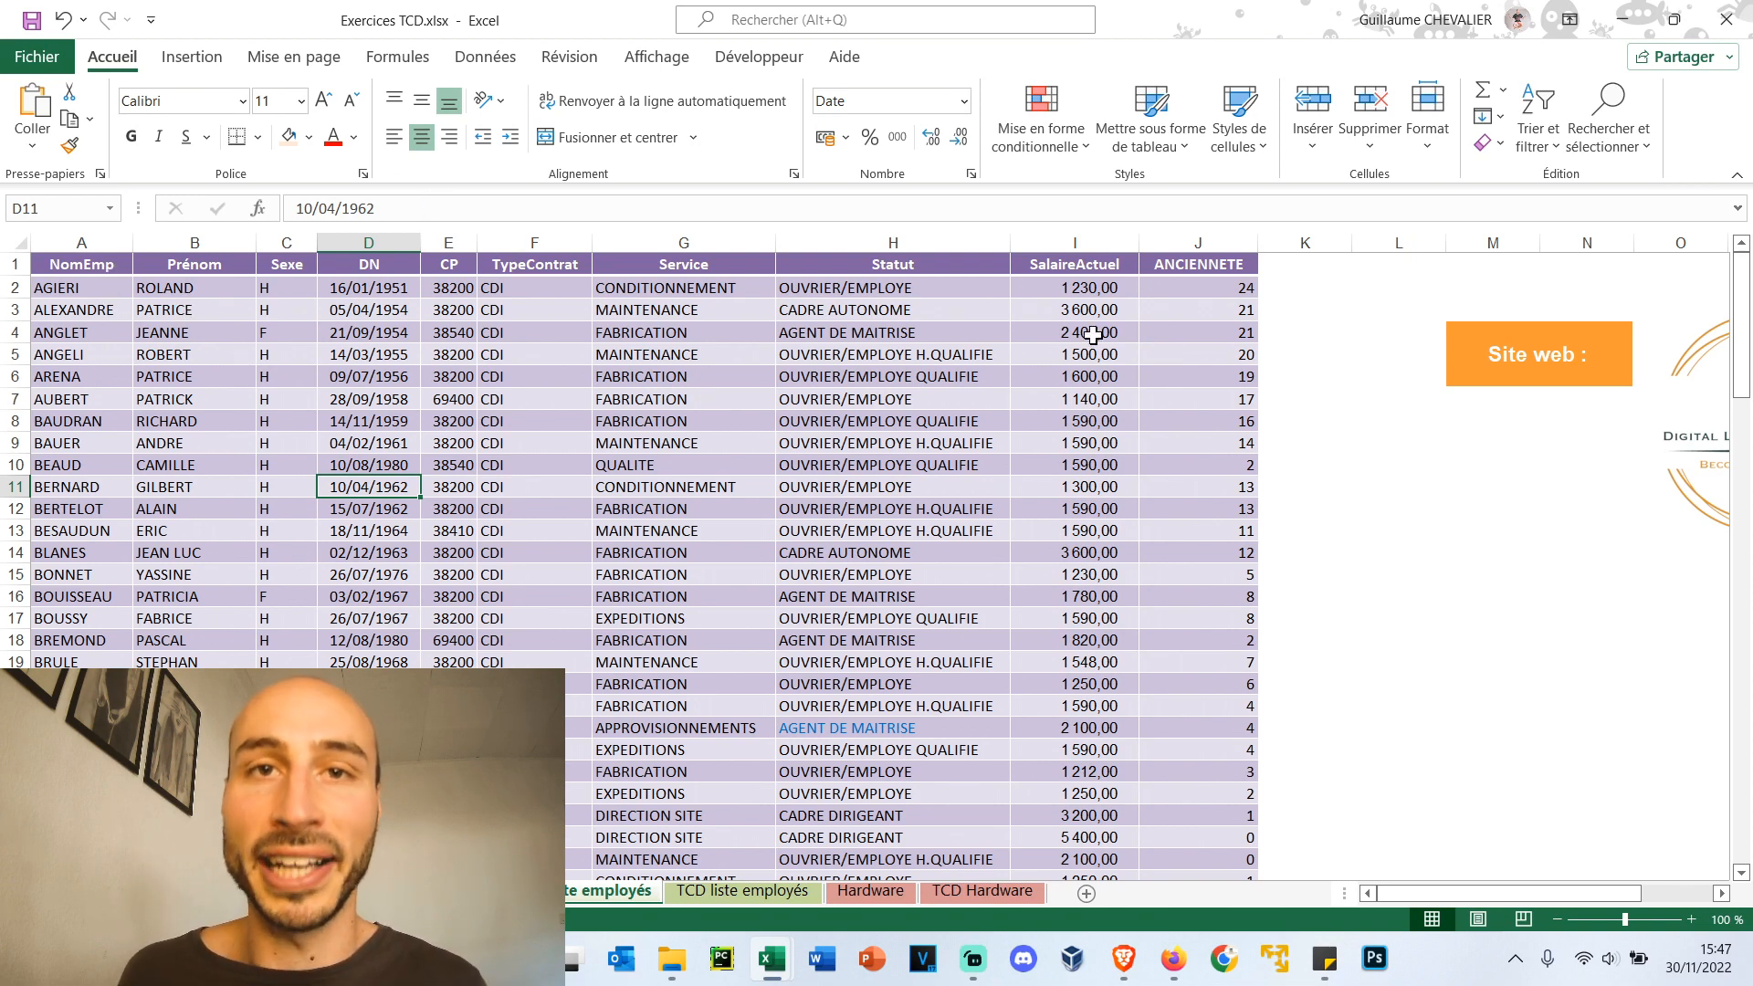
# Create a pivot table from the employee list range A1:J117, placed on the existing worksheet at cell K14
pyautogui.click(691, 351)
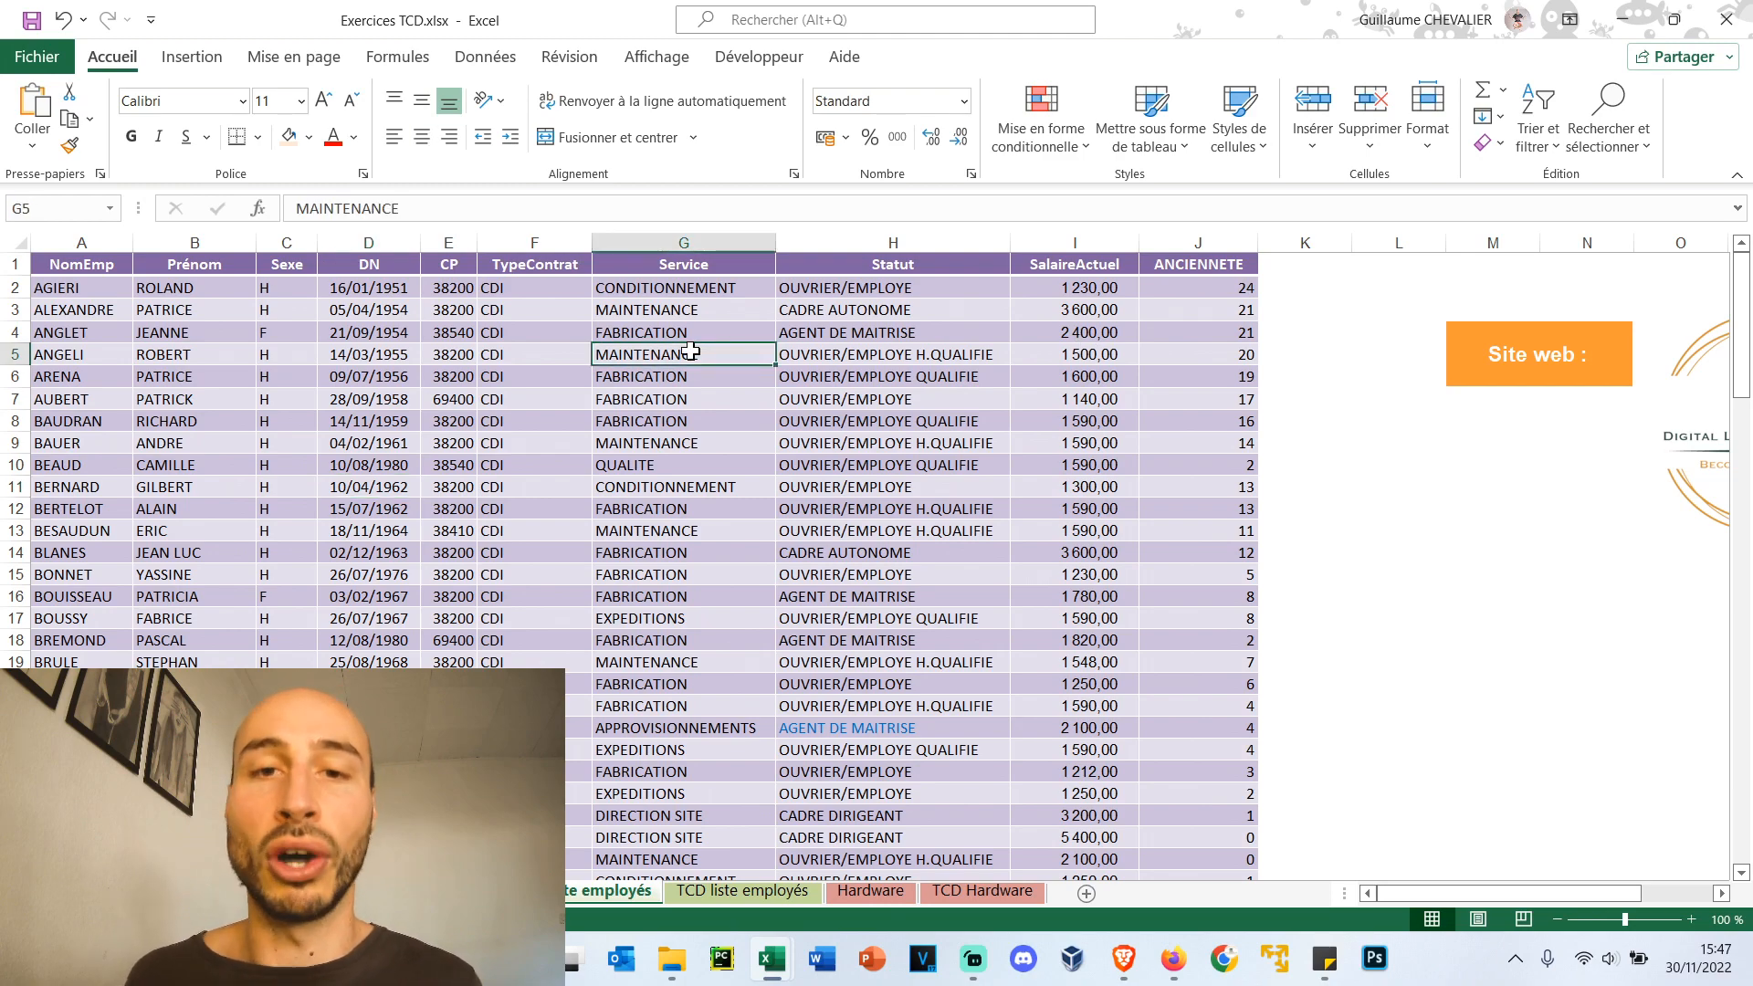
pyautogui.scroll(-4, 692, 352)
pyautogui.scroll(4, 691, 346)
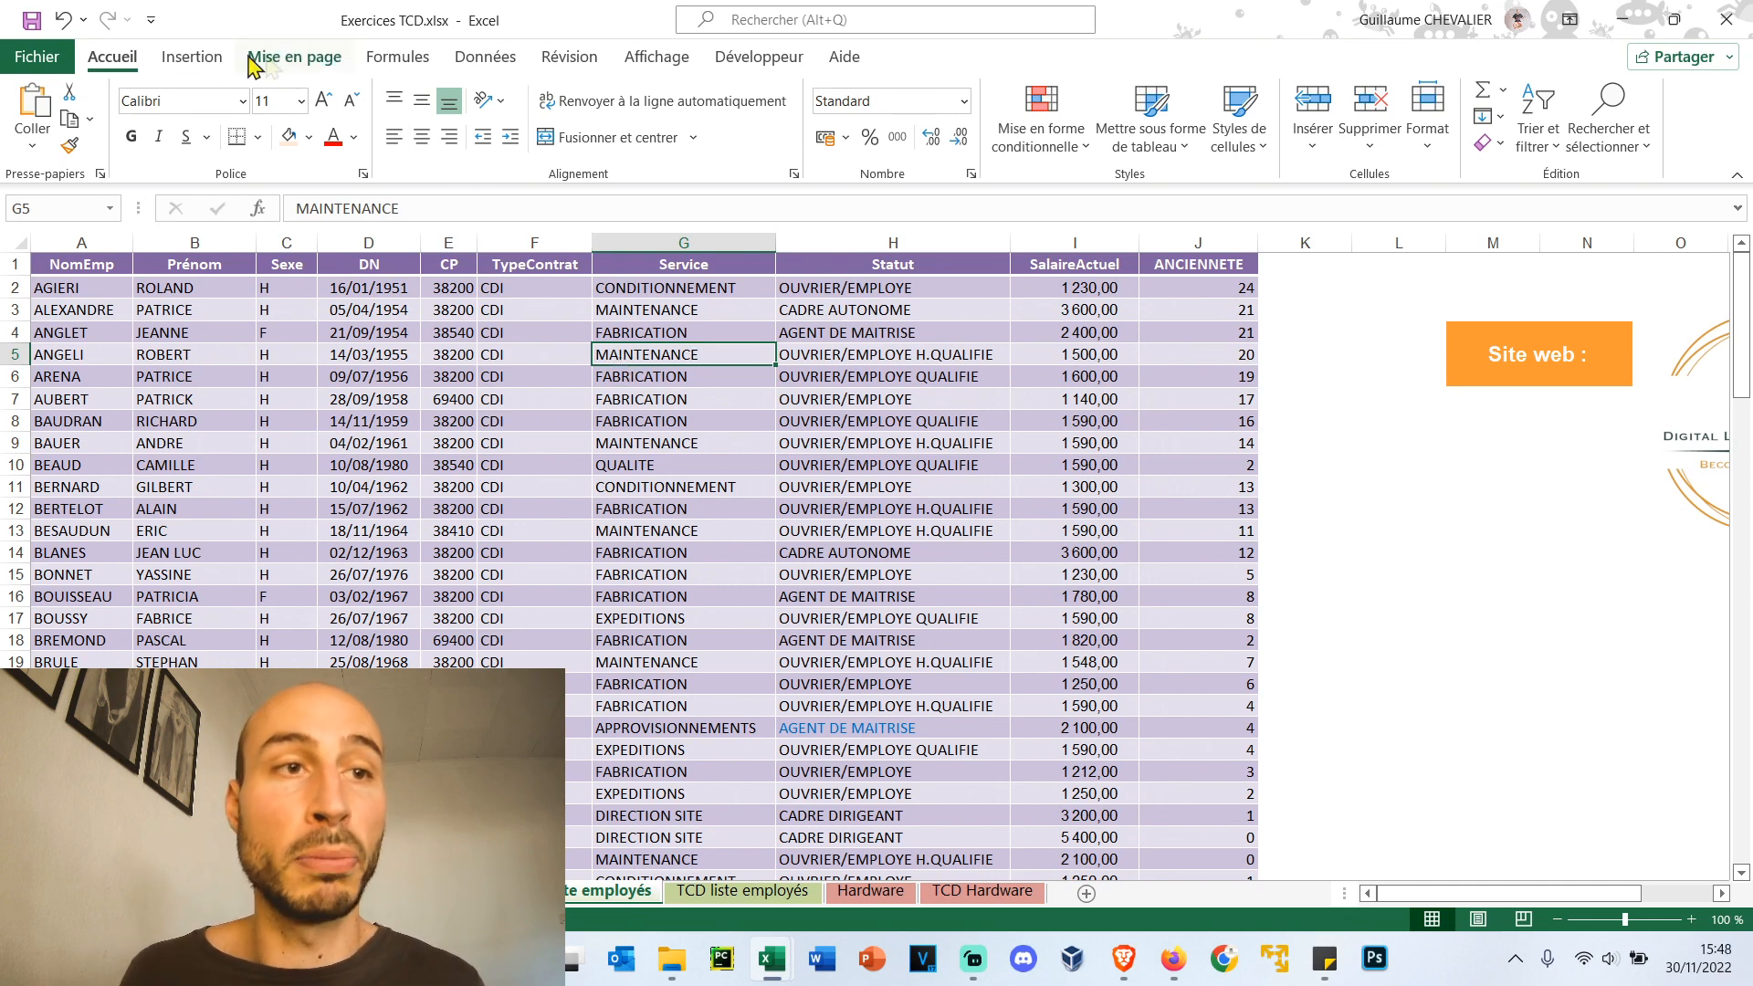
pyautogui.click(192, 57)
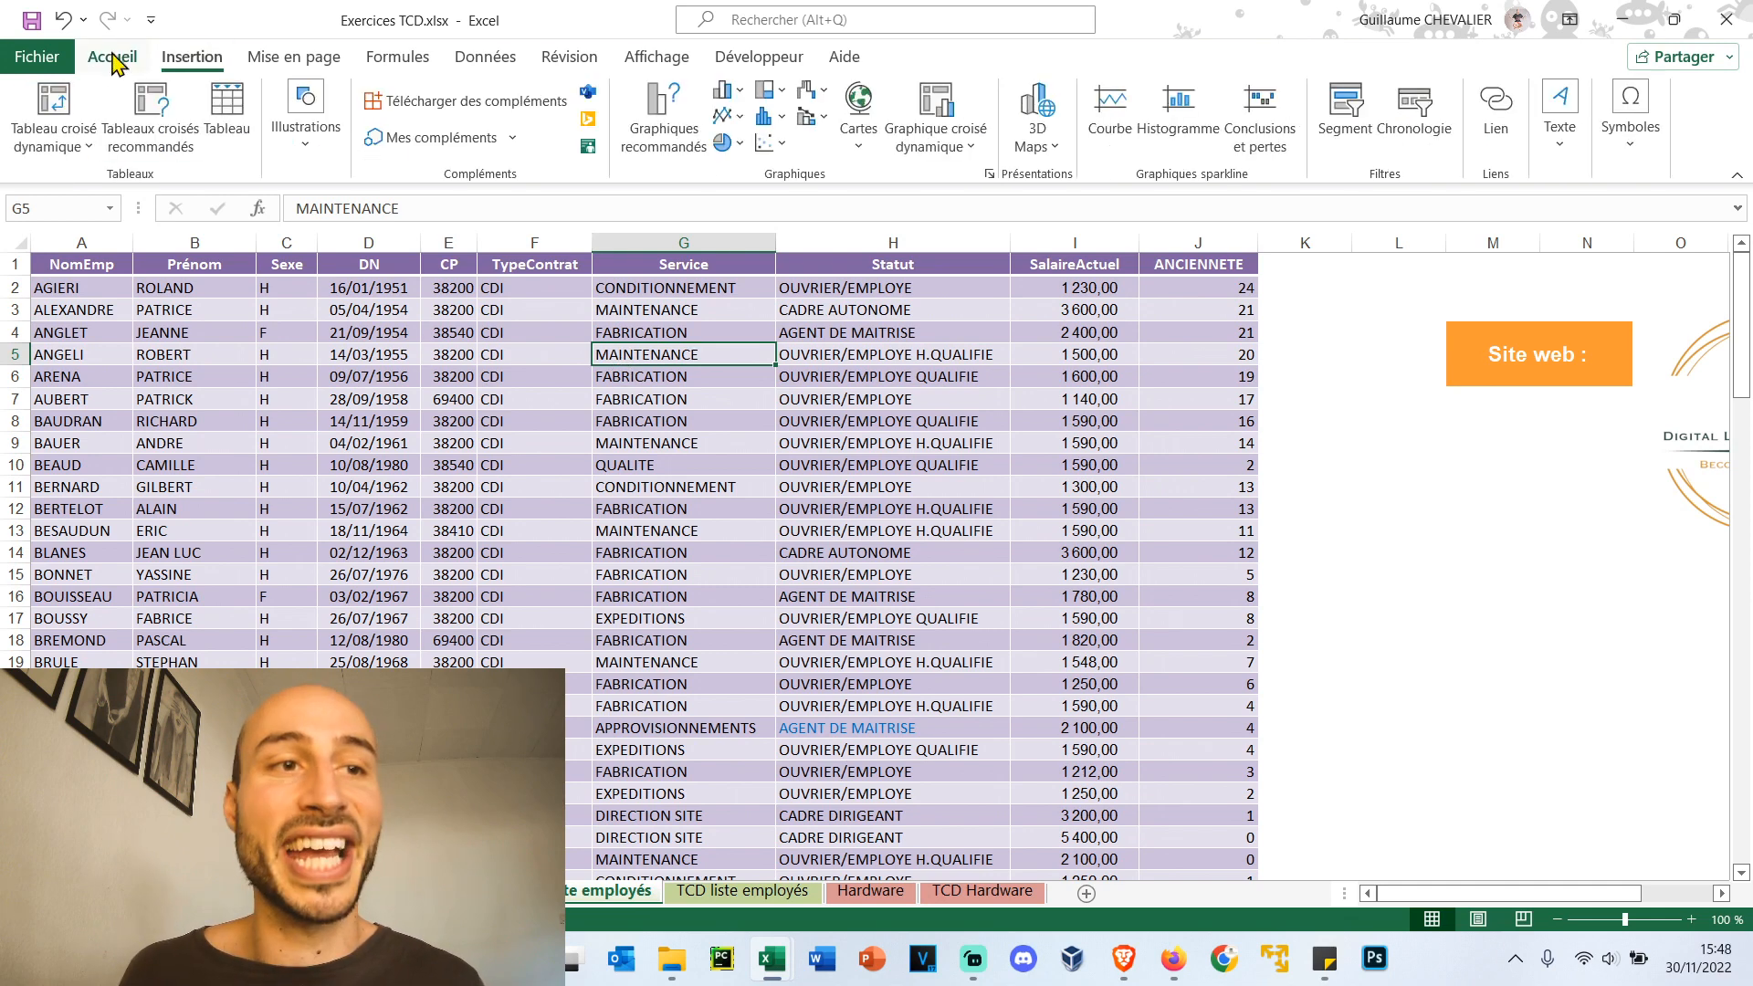
pyautogui.click(77, 105)
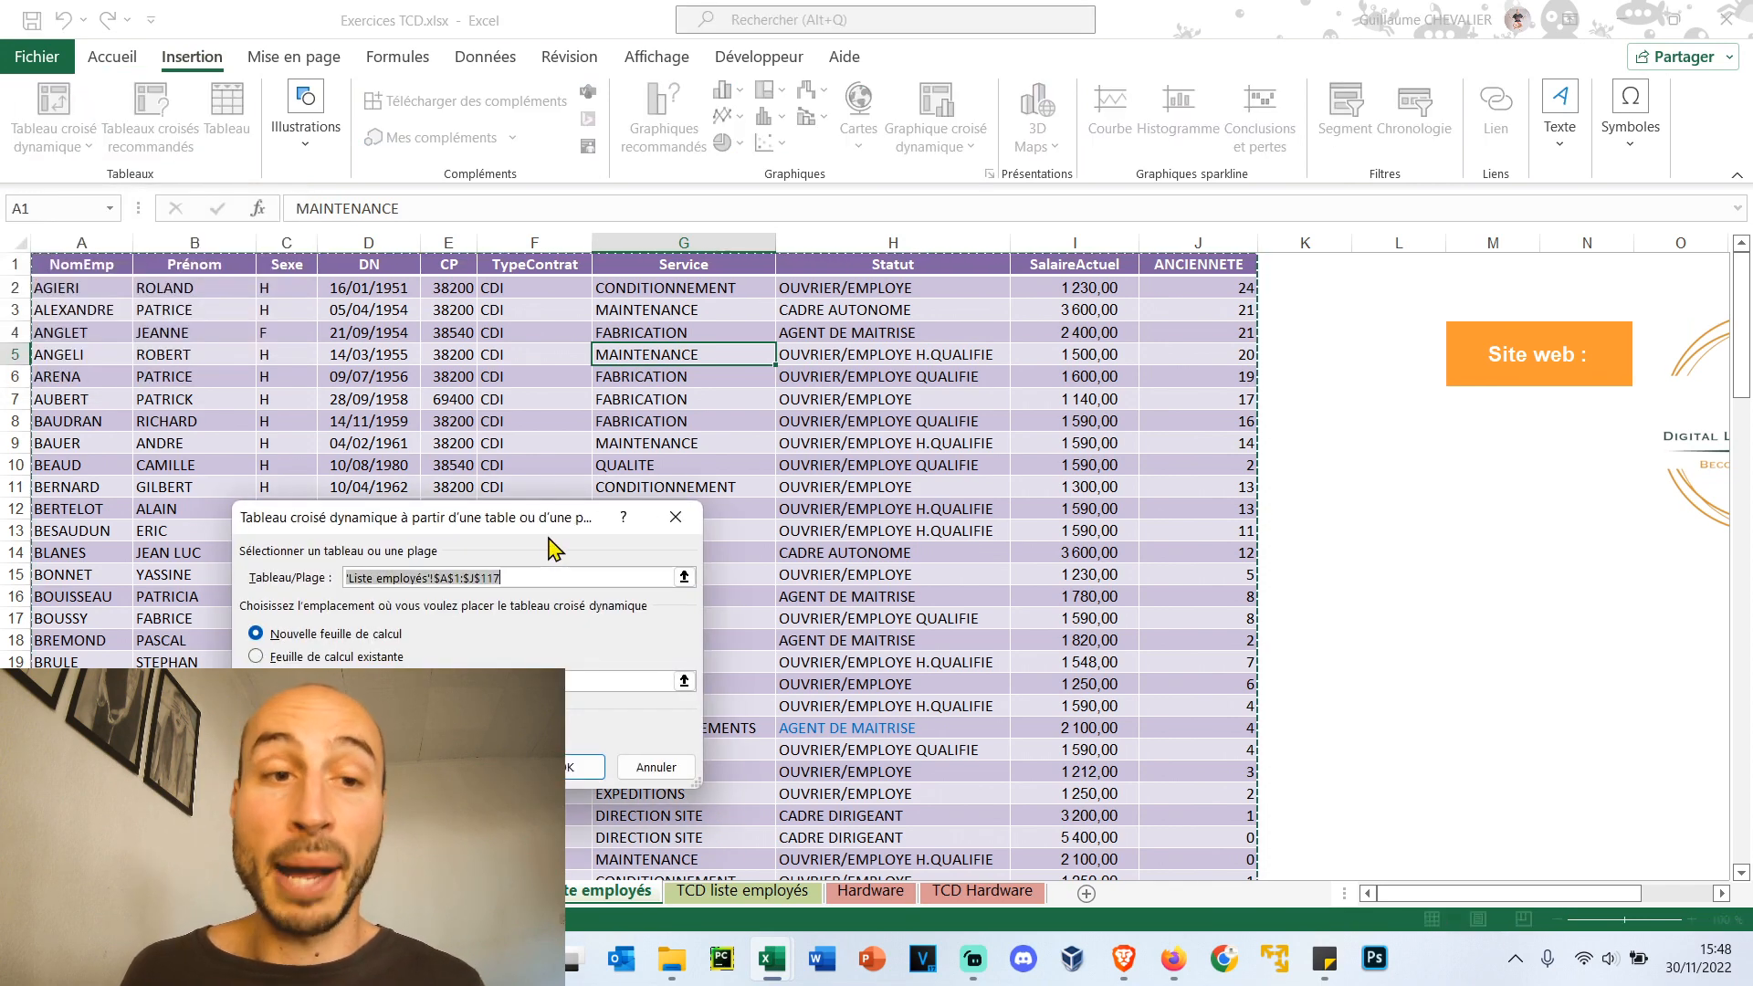
pyautogui.moveTo(527, 527); pyautogui.dragTo(529, 343)
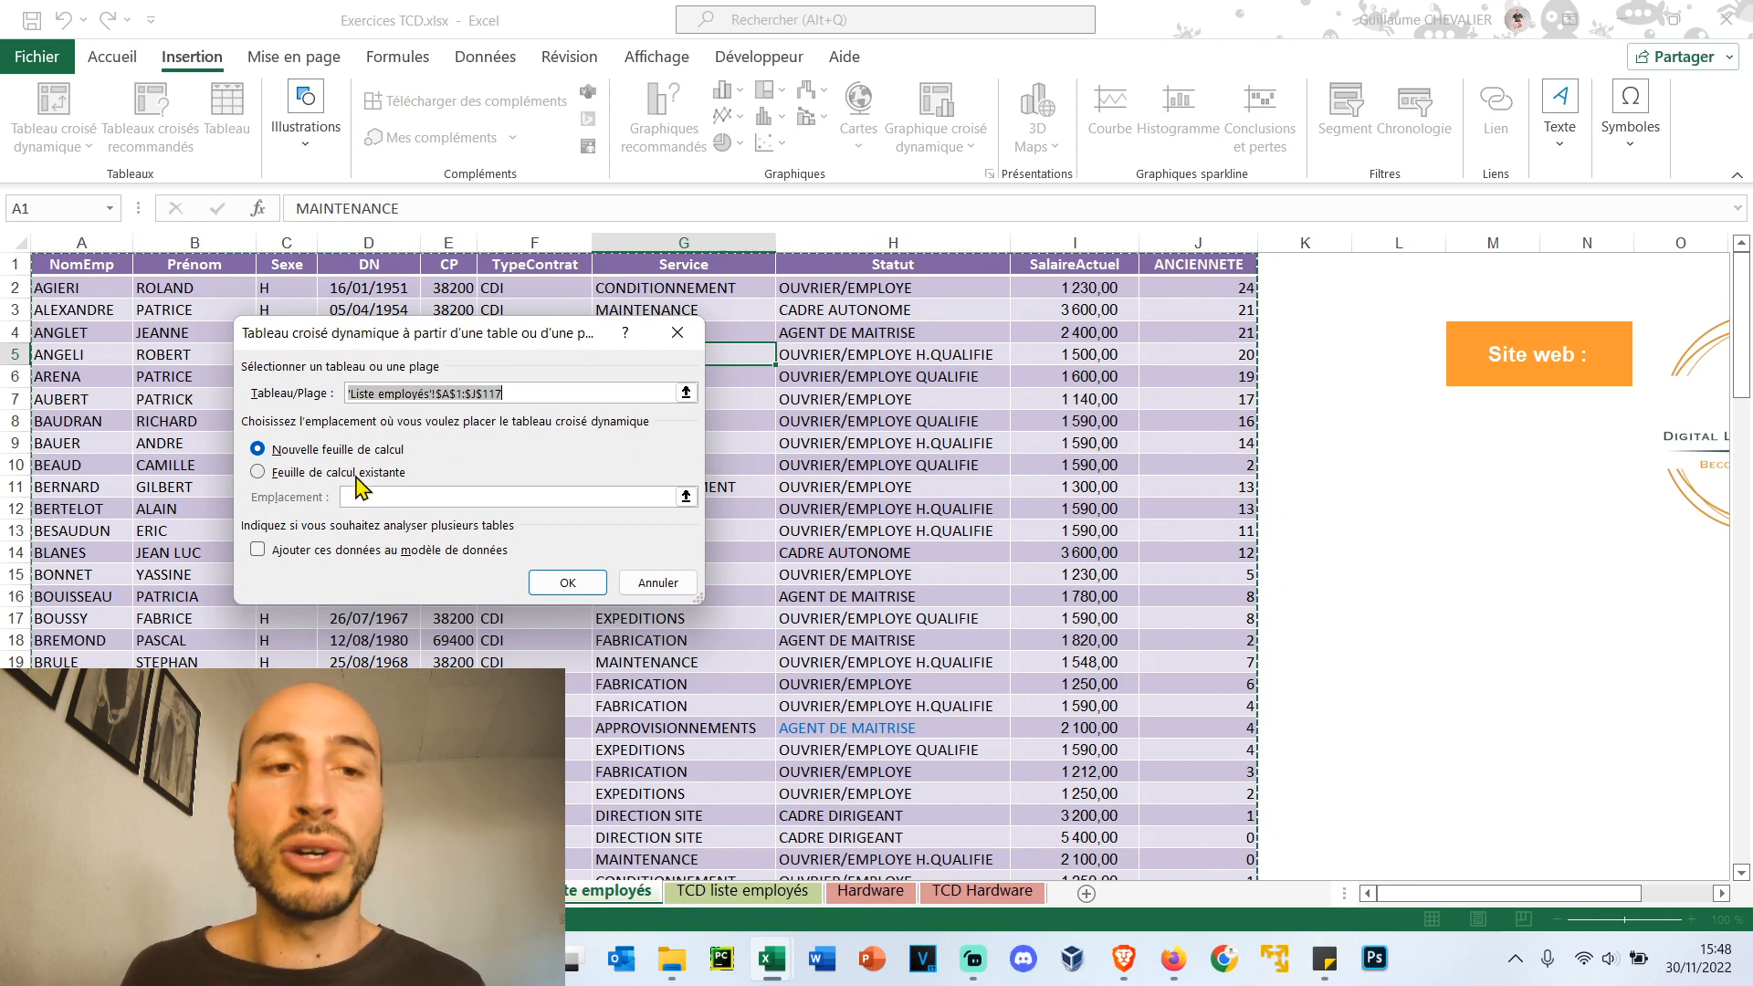
pyautogui.click(263, 472)
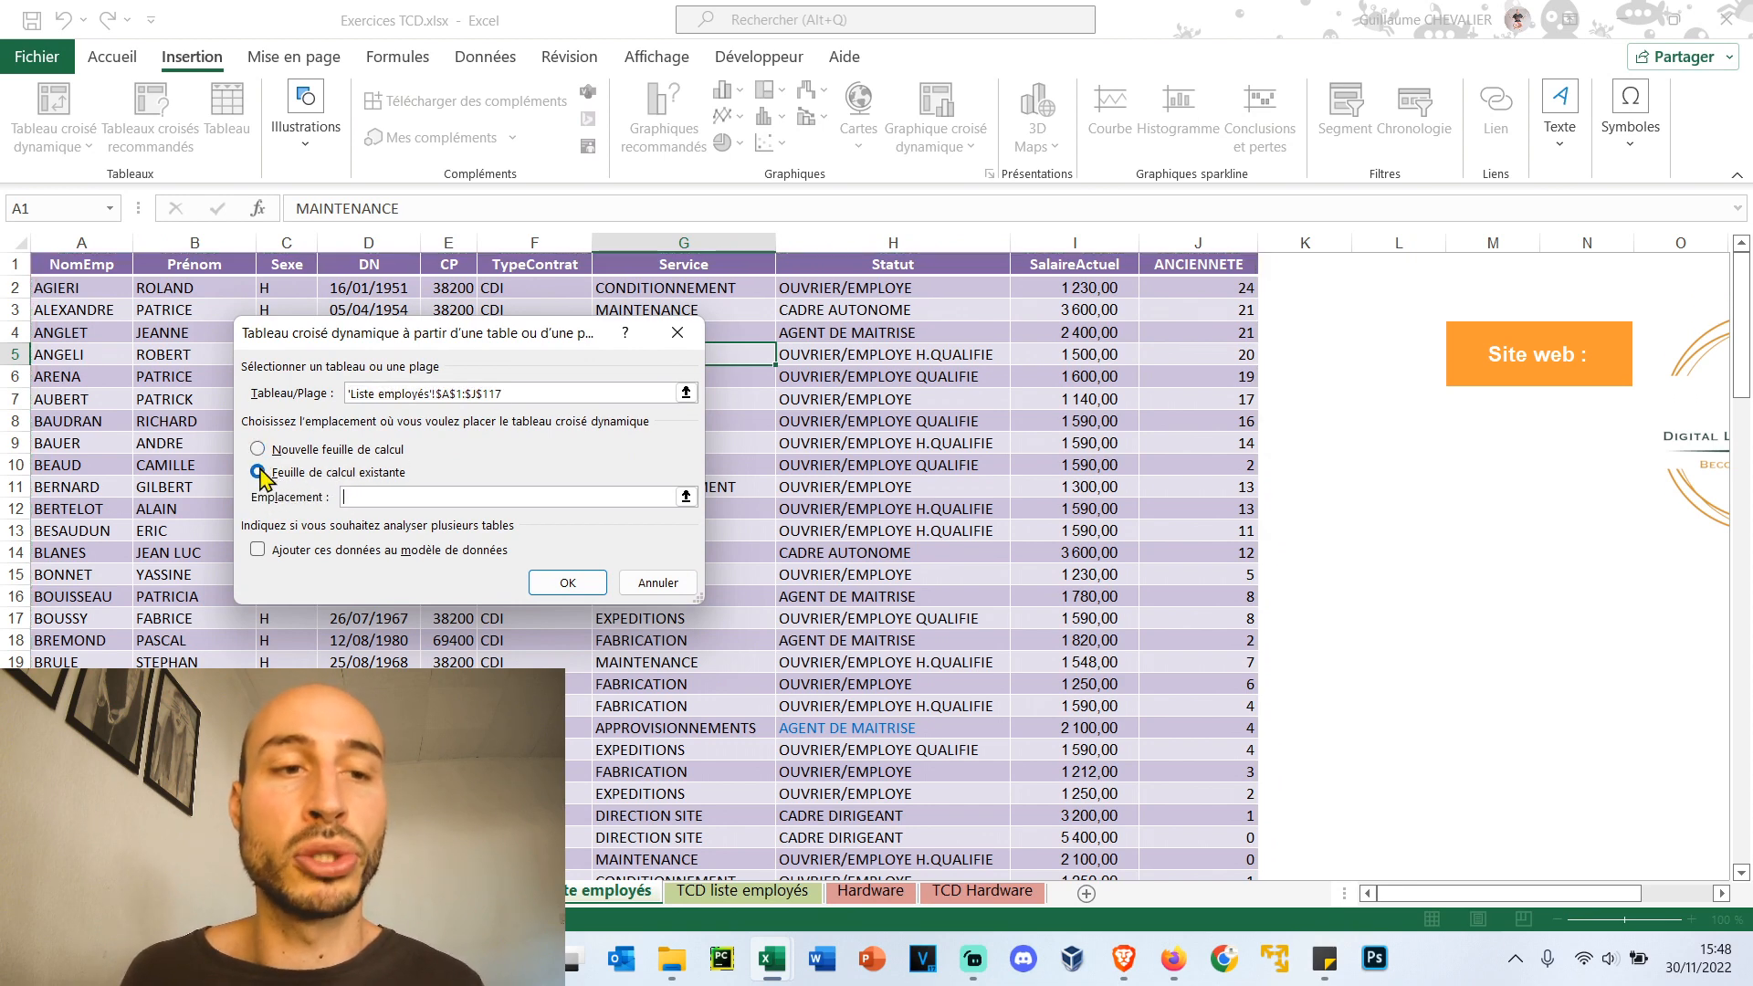
pyautogui.click(1363, 544)
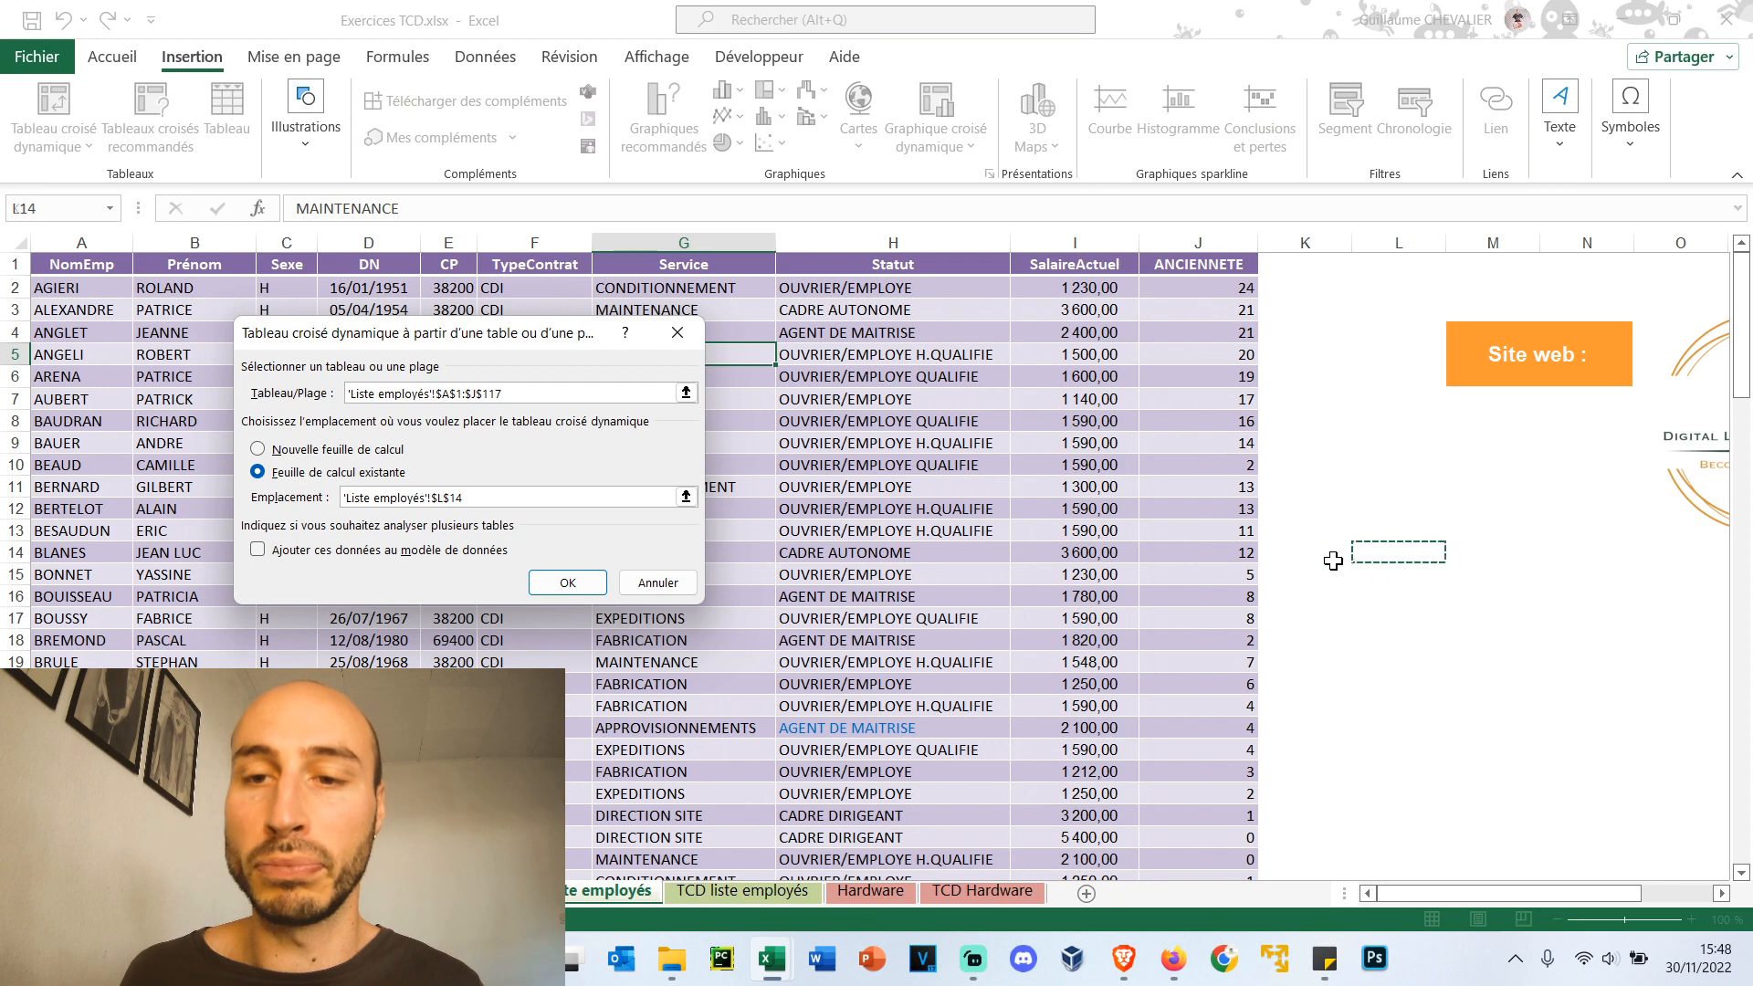
pyautogui.click(1328, 553)
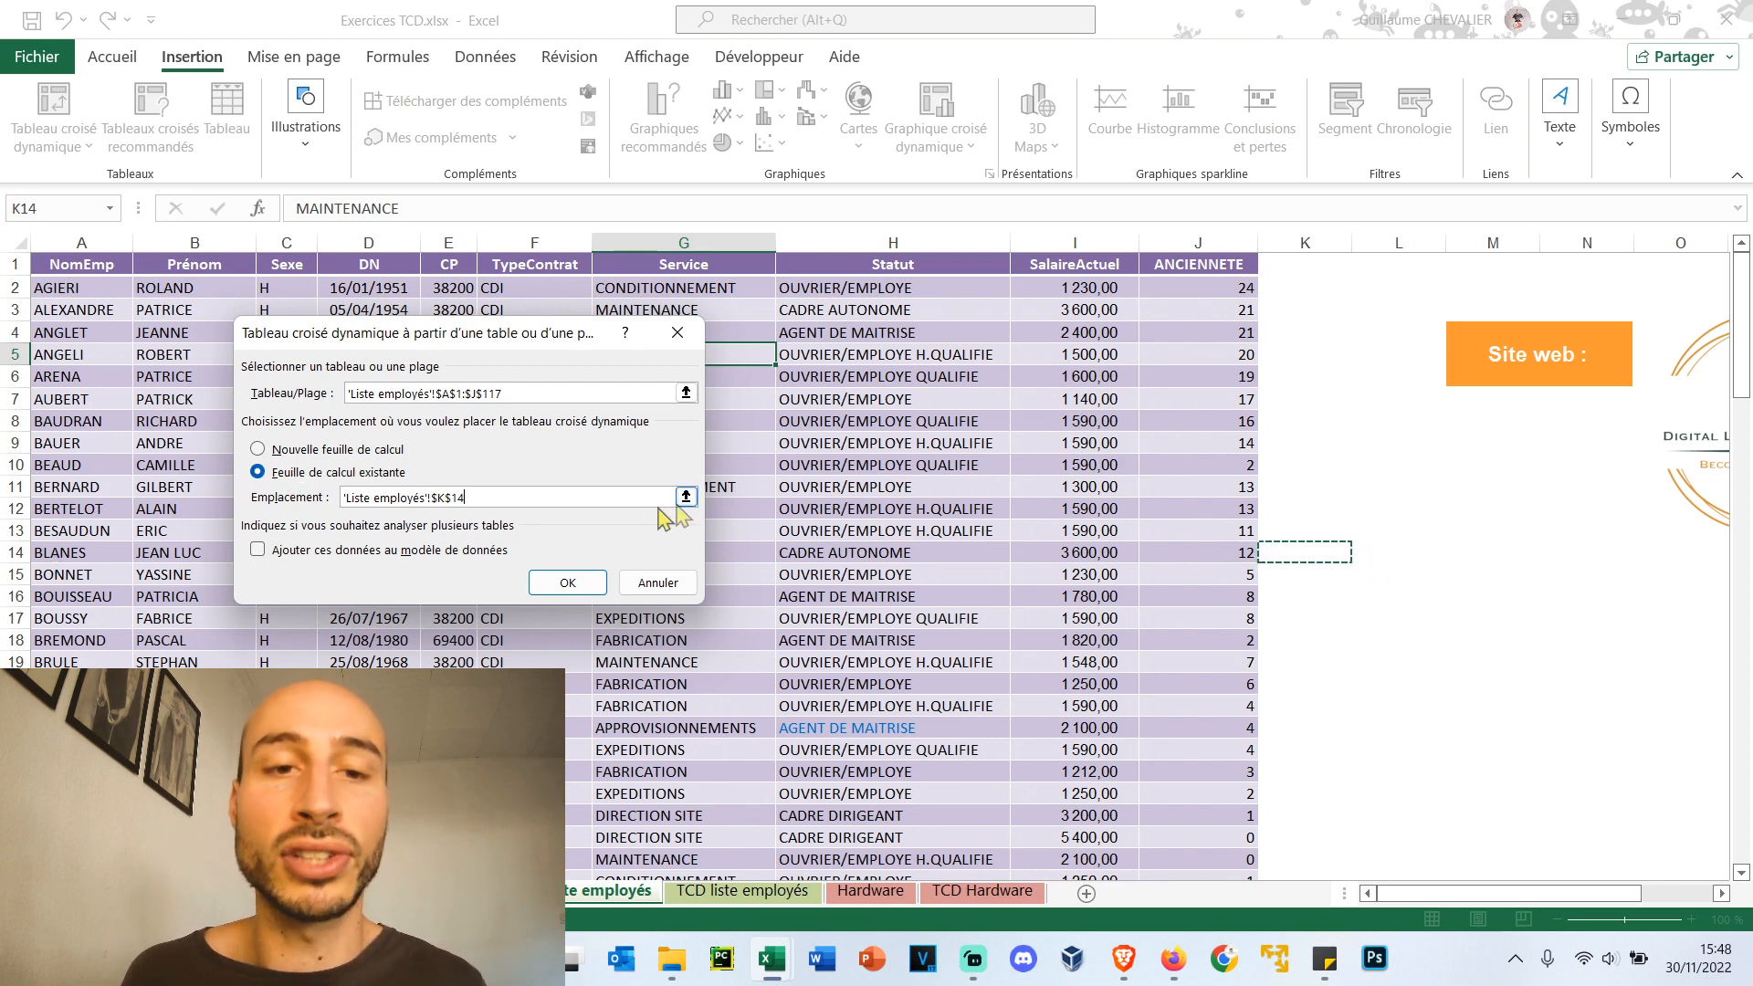
pyautogui.click(567, 582)
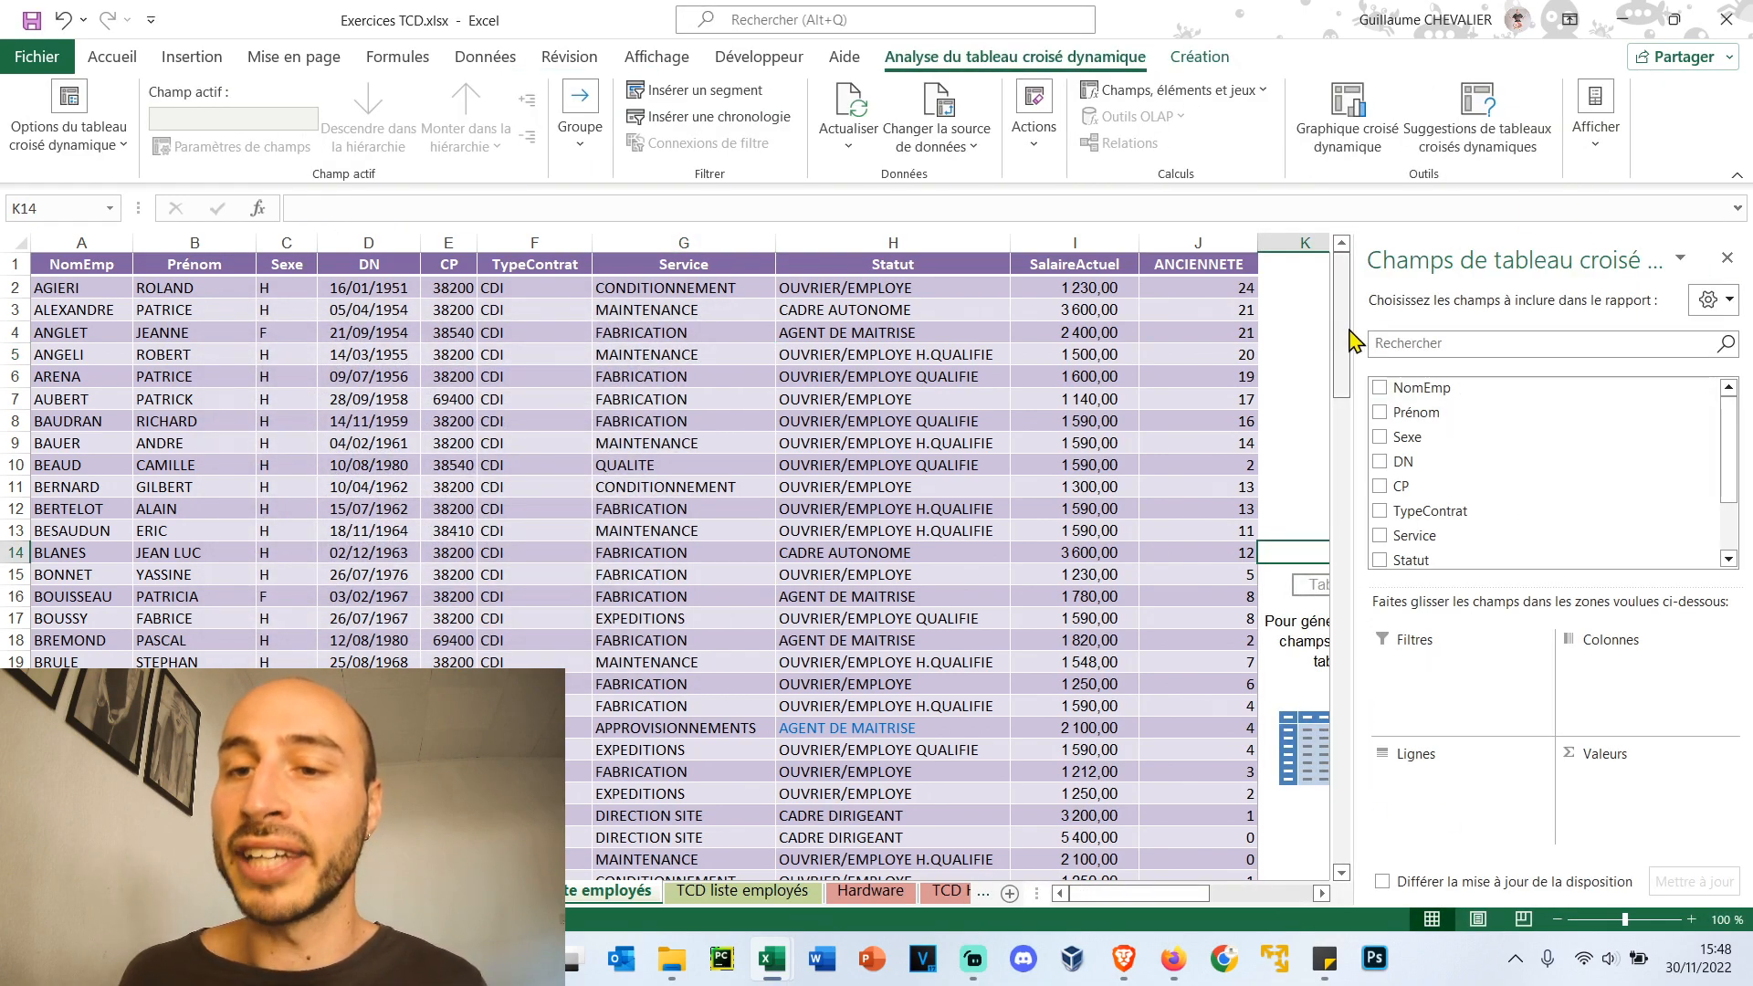
# Add the SalaireActuel field to the pivot table's values area as a sum
pyautogui.moveTo(1099, 892); pyautogui.dragTo(1179, 892)
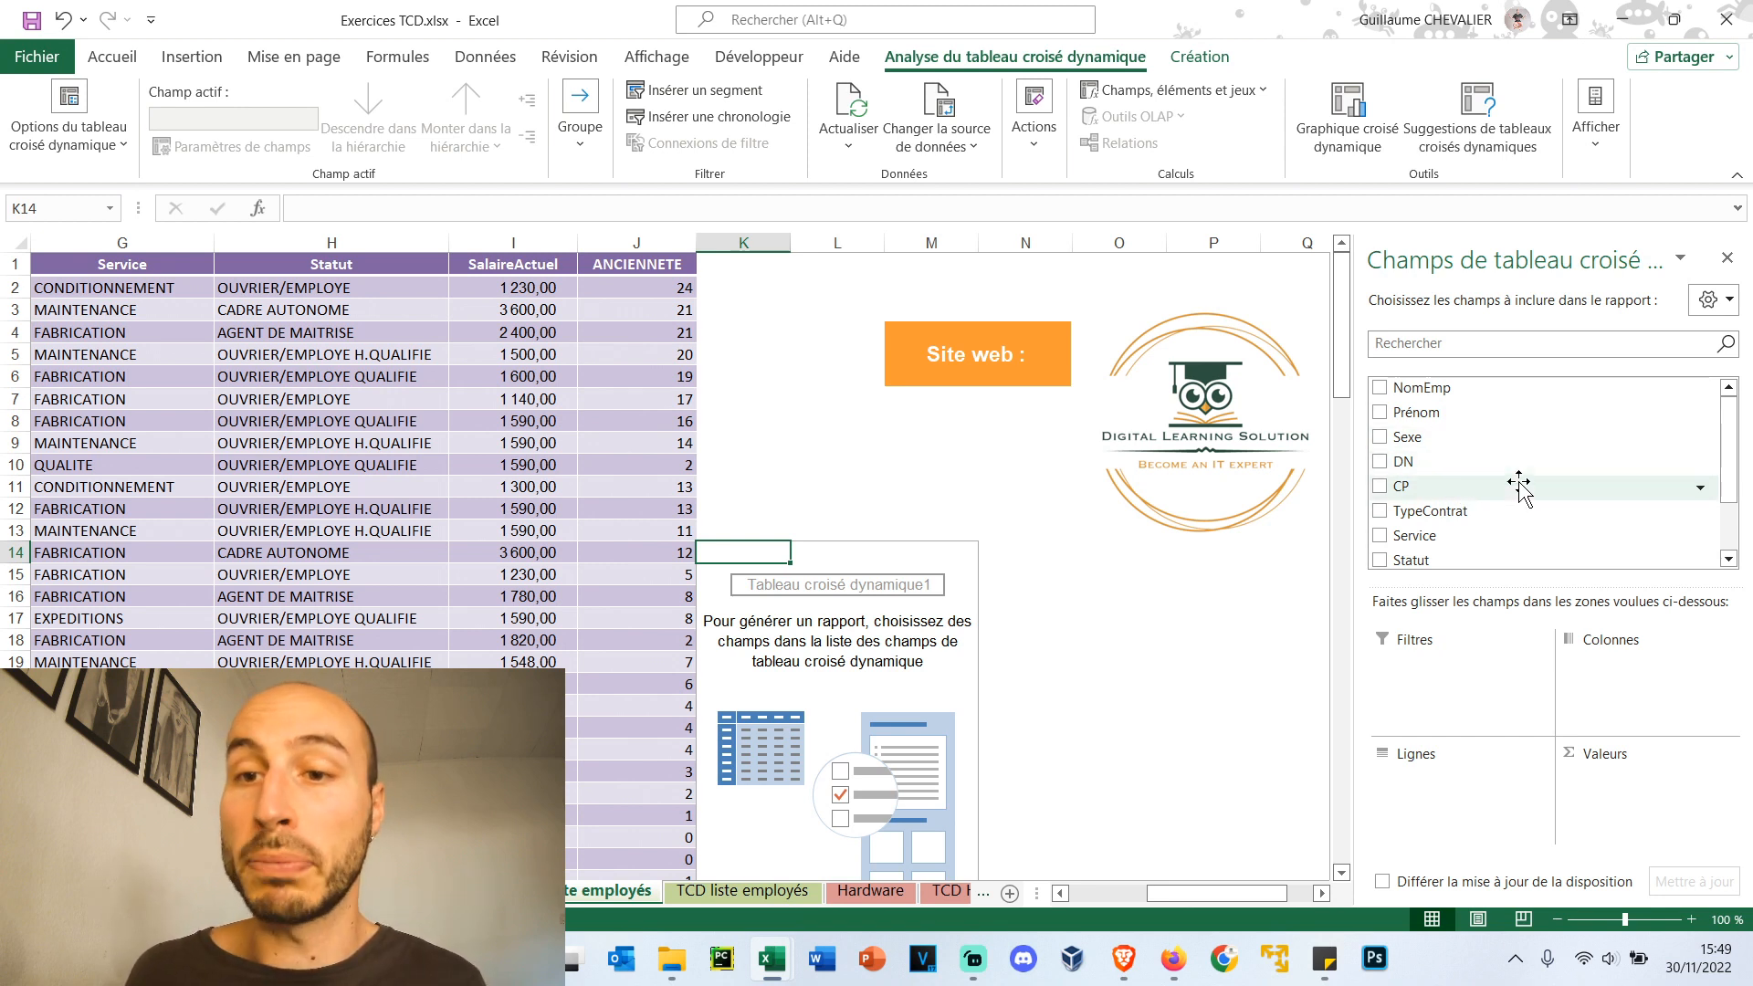
pyautogui.scroll(-2, 1518, 484)
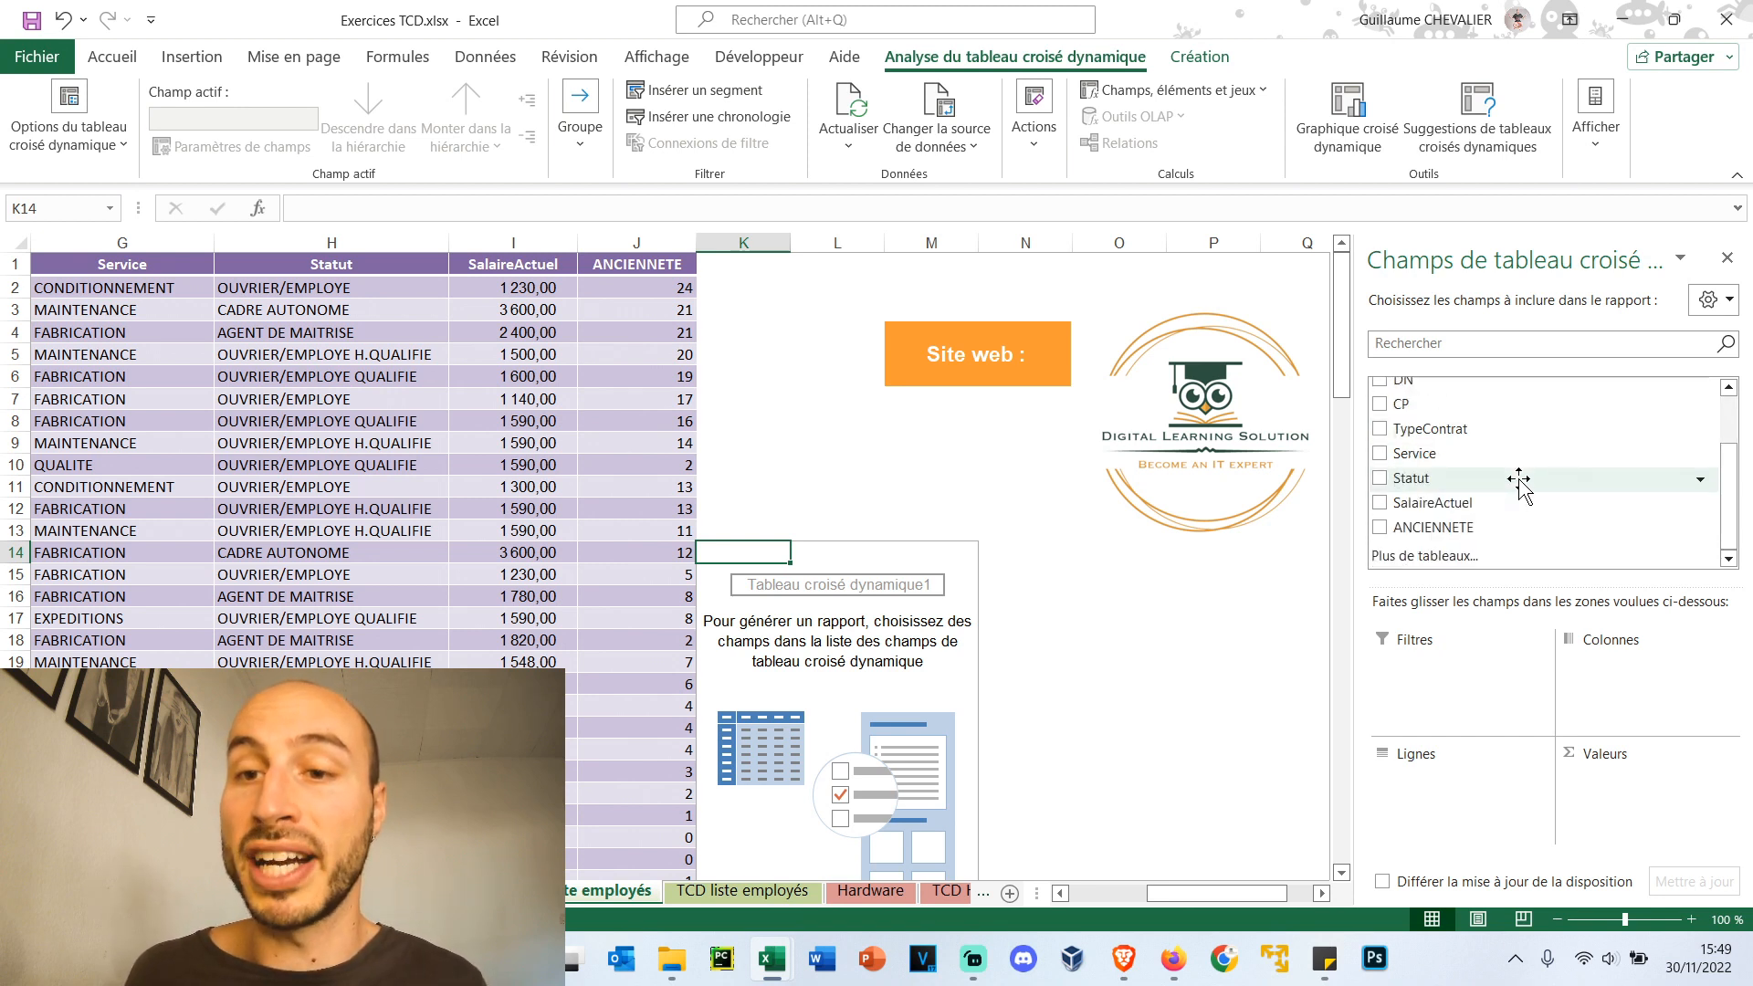
pyautogui.click(1379, 503)
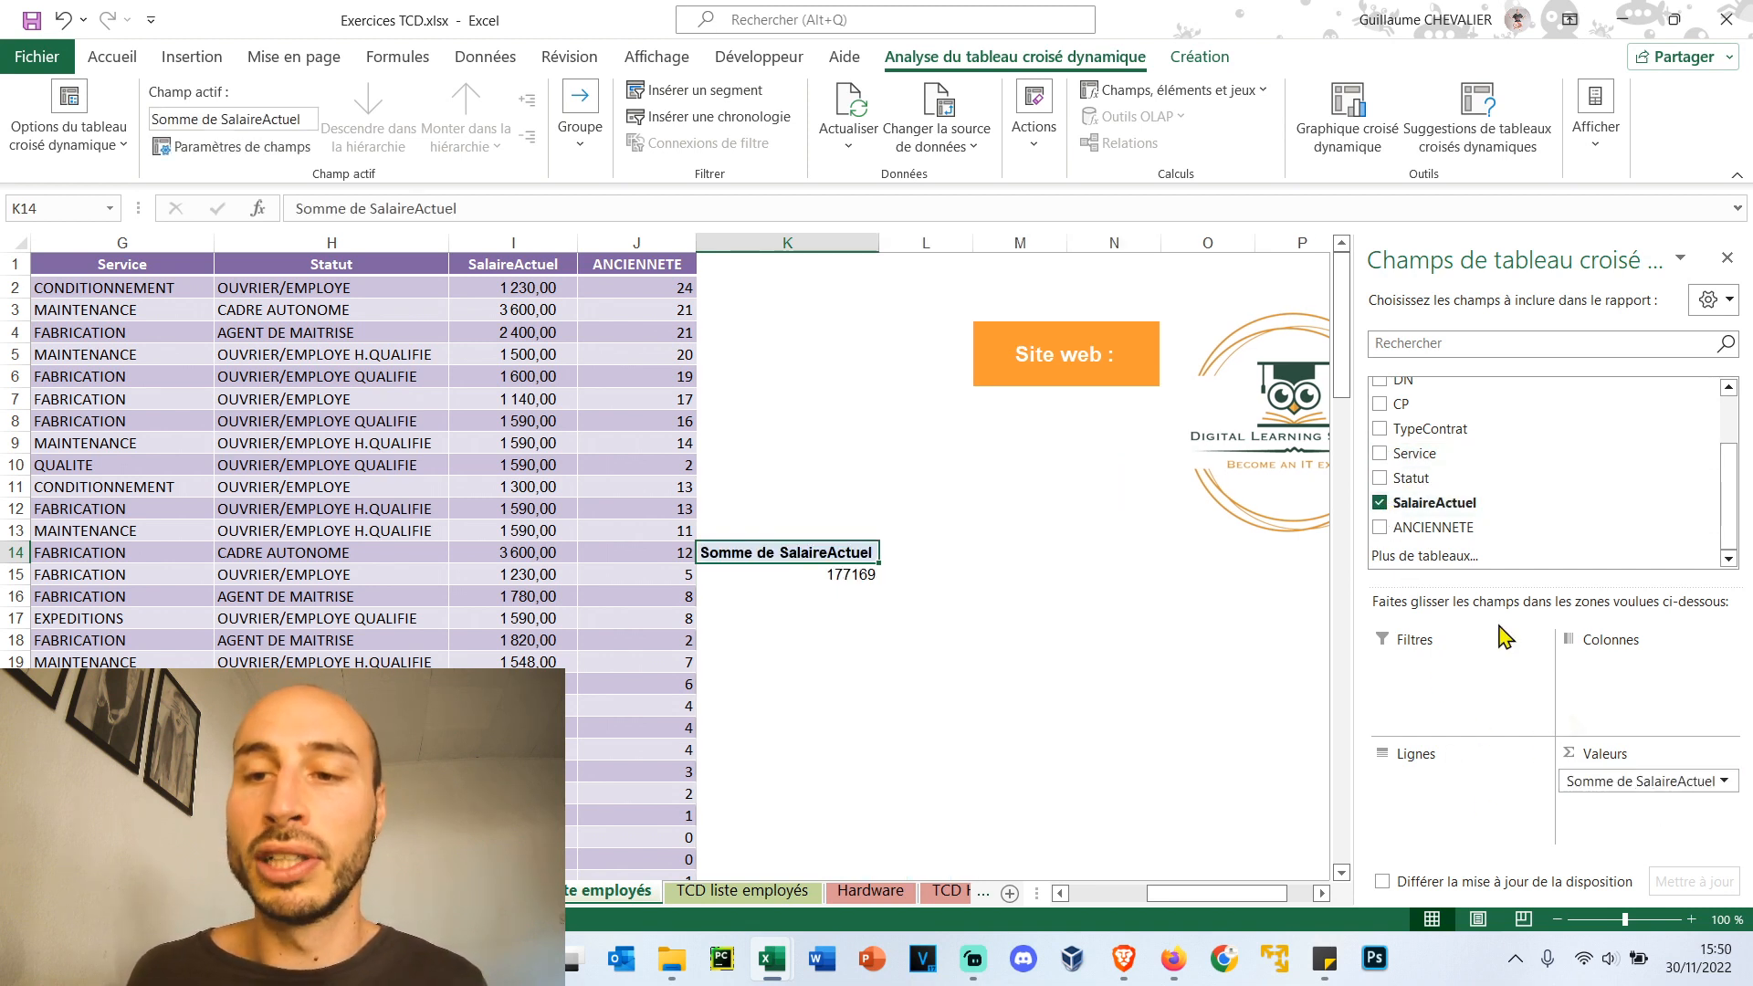
pyautogui.hotkey('ctrl', 'z')
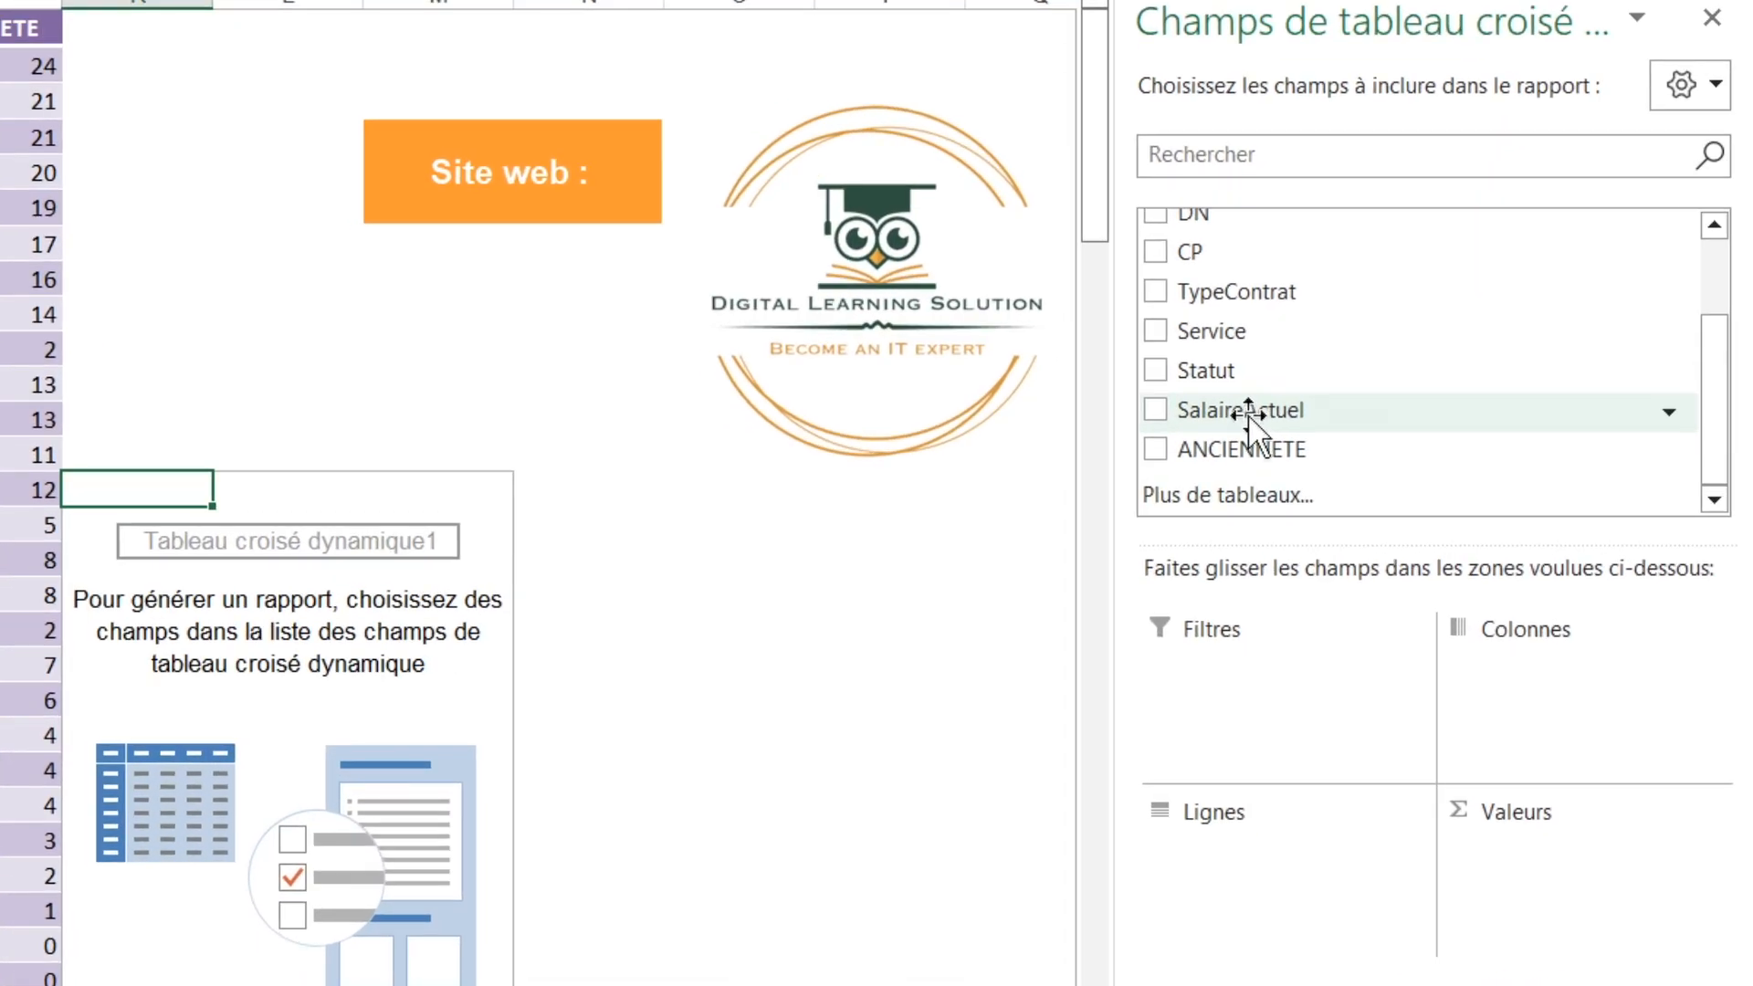
pyautogui.moveTo(1248, 413); pyautogui.dragTo(1530, 872)
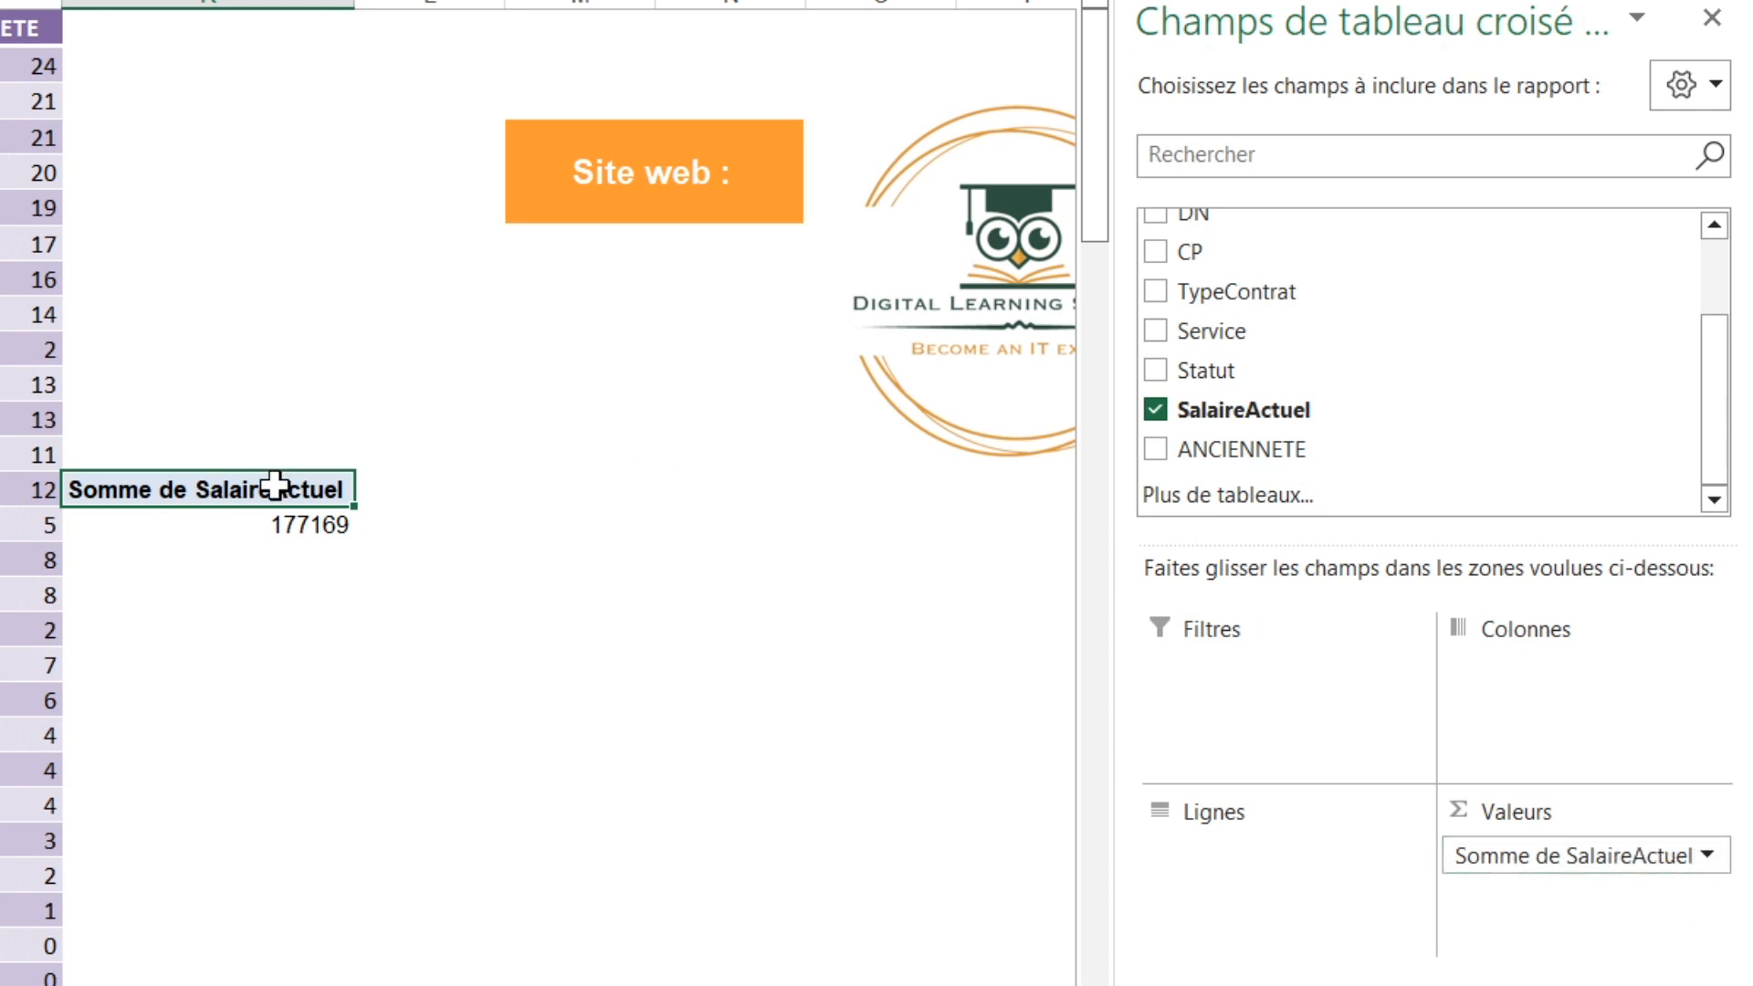
# View the value field settings of the summed SalaireActuel field and close them without changes
pyautogui.click(1707, 856)
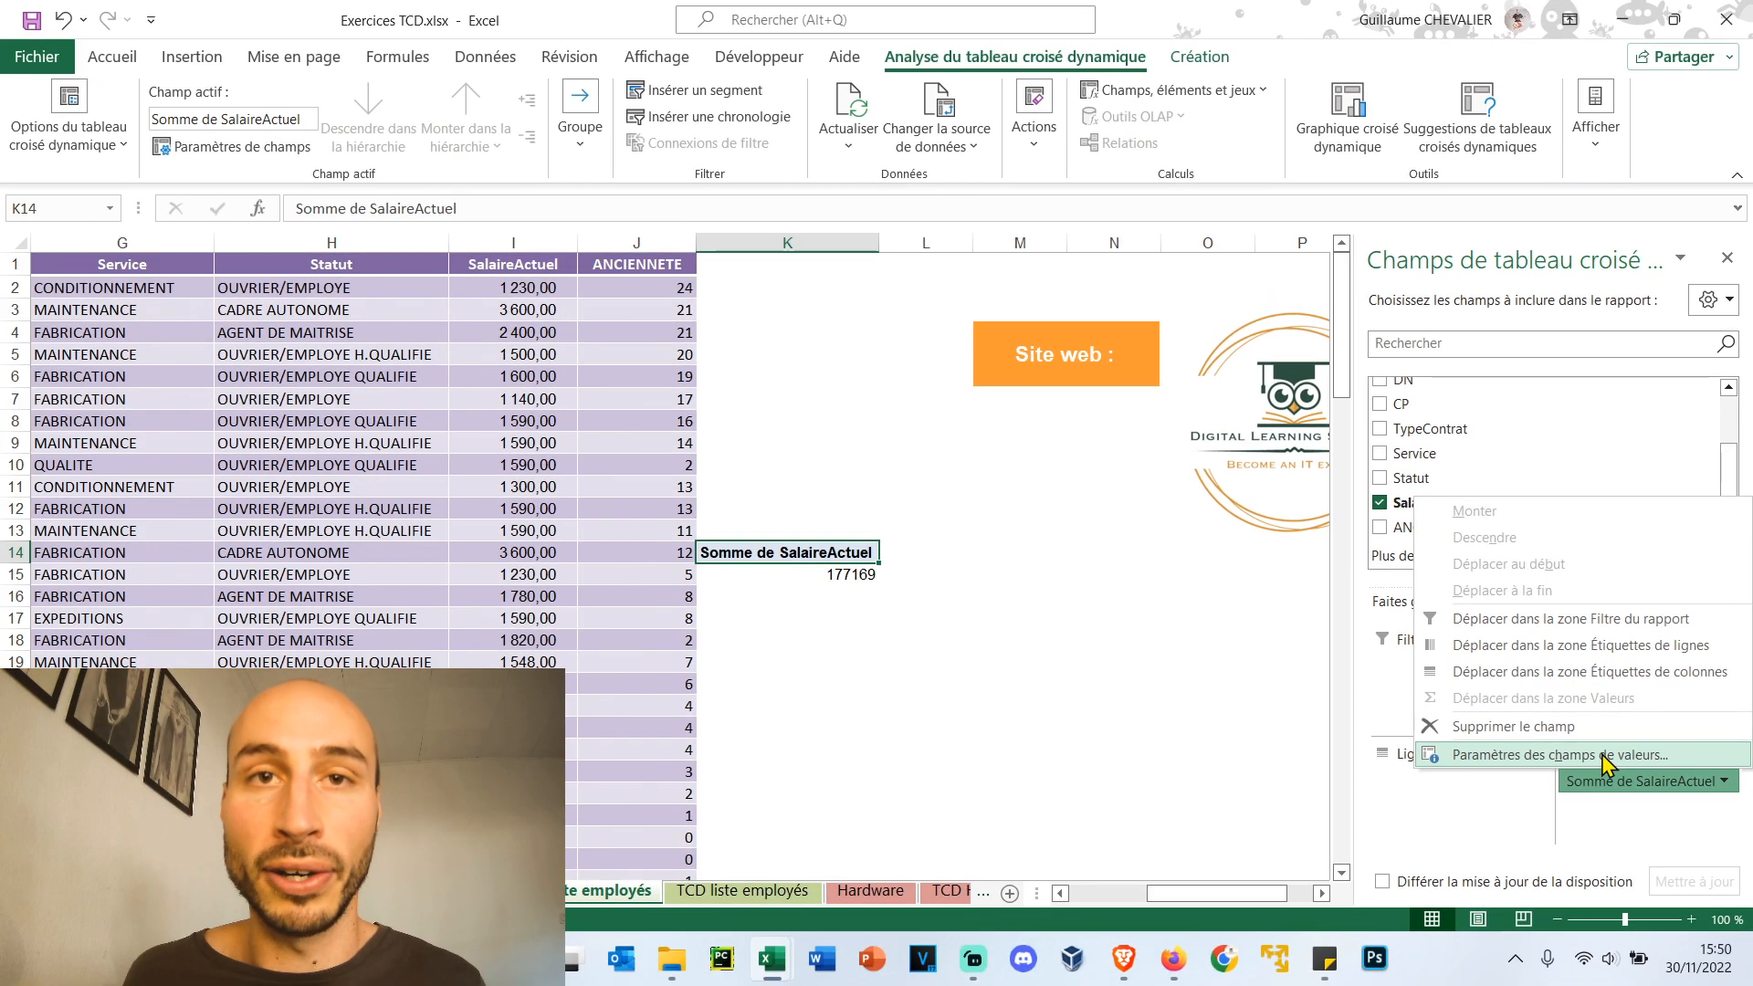
pyautogui.click(1509, 812)
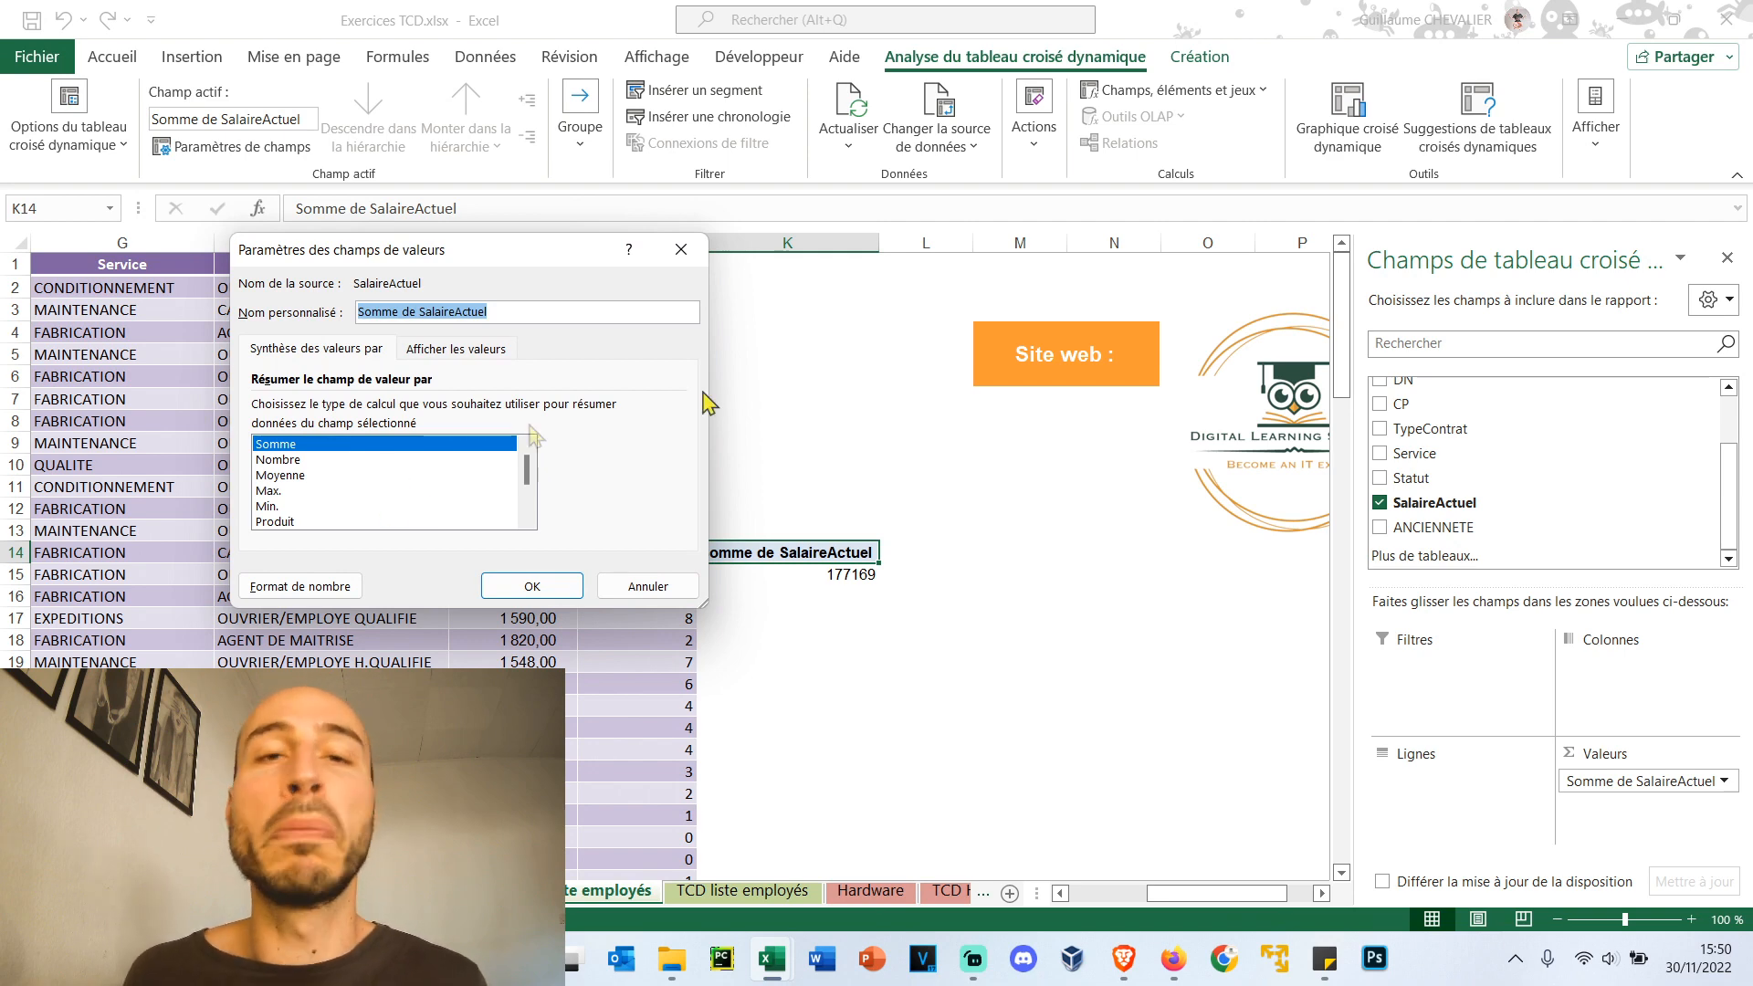
pyautogui.click(681, 250)
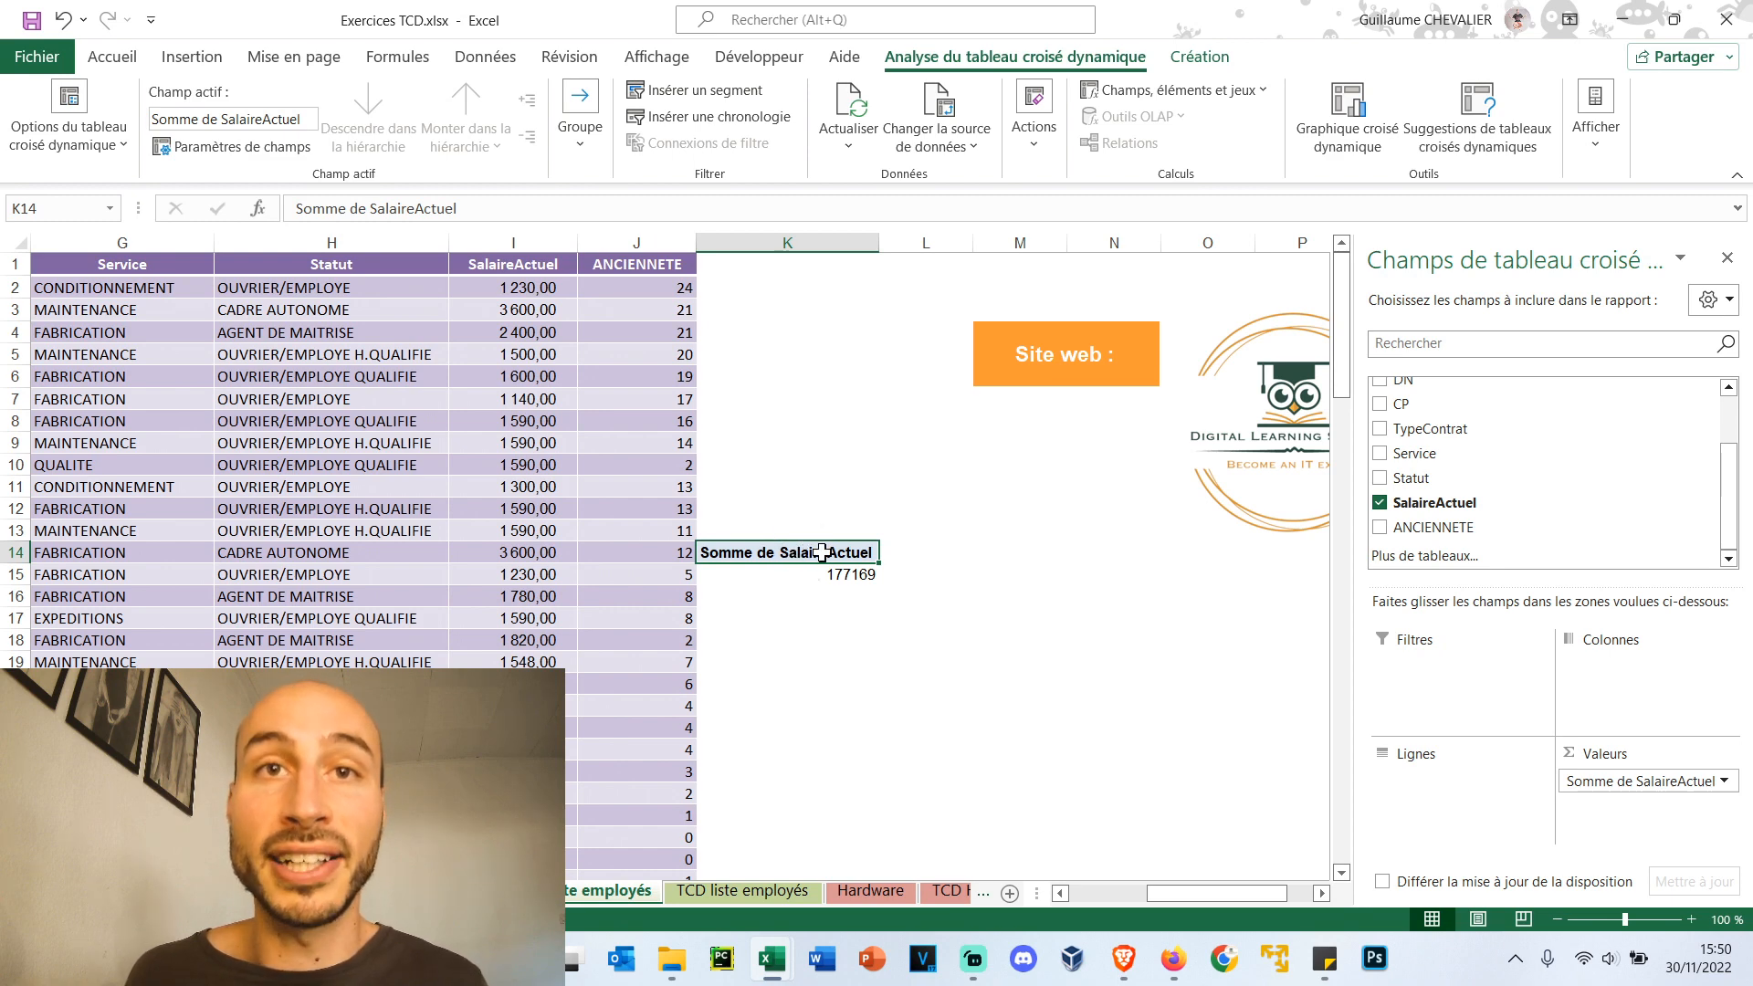
pyautogui.rightClick(821, 553)
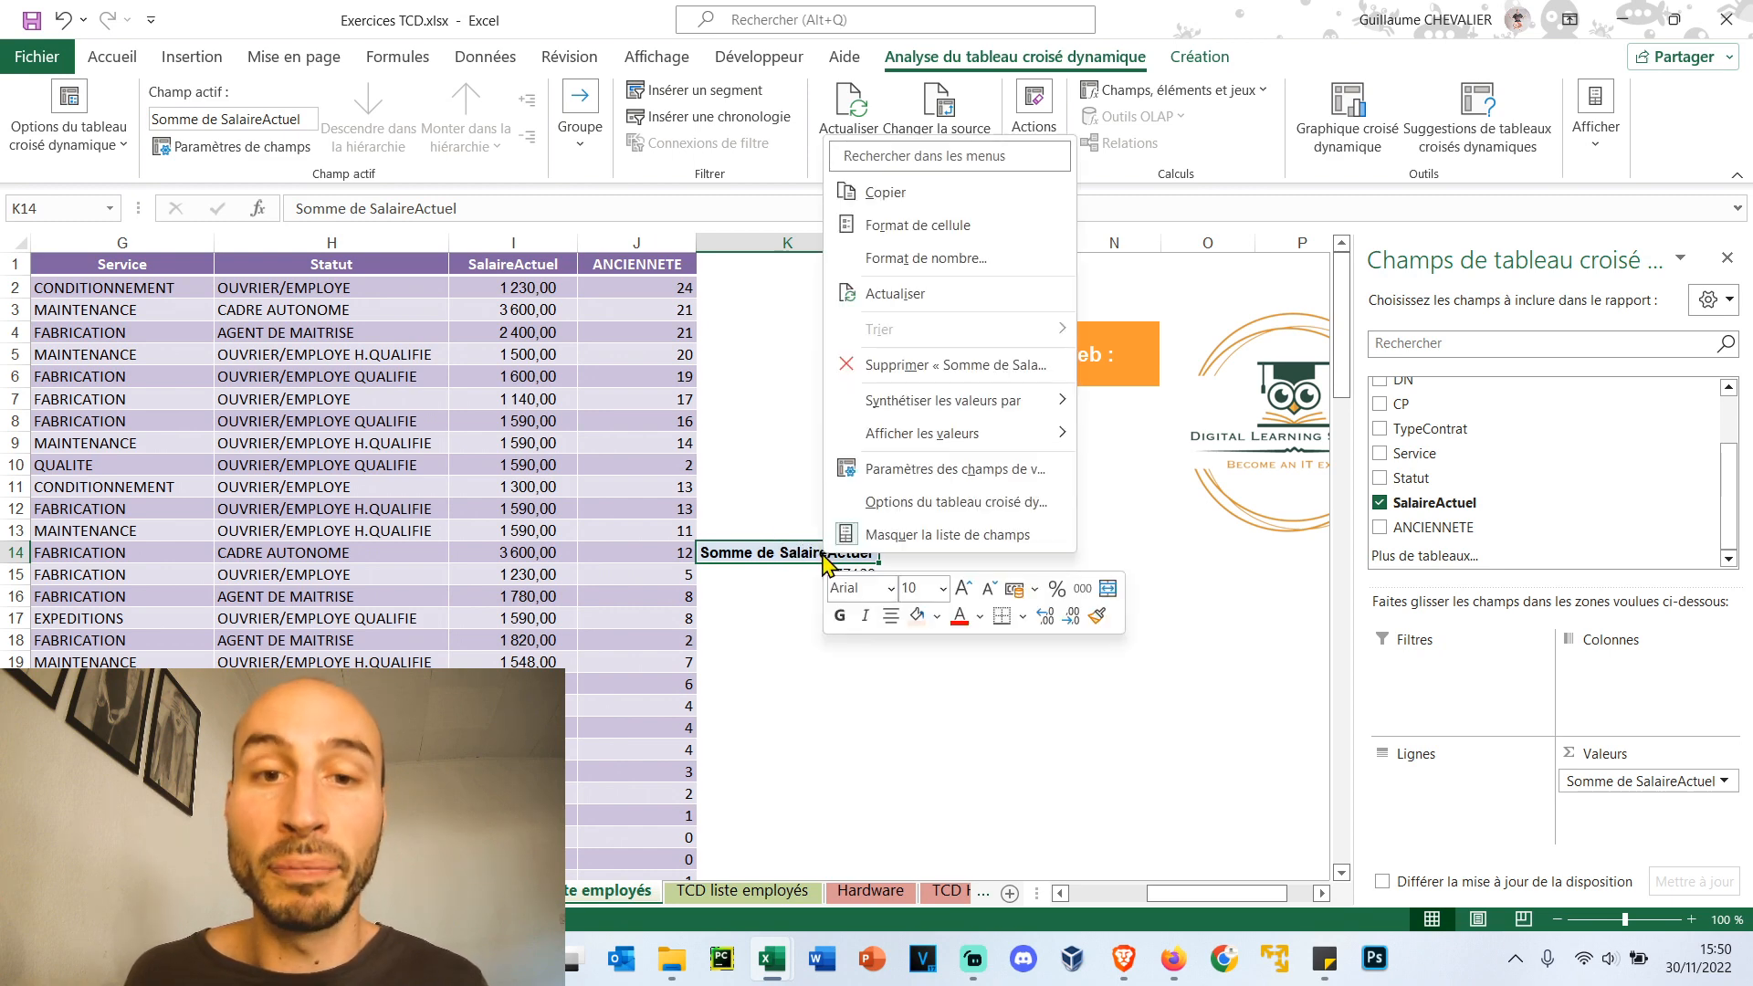
pyautogui.click(958, 476)
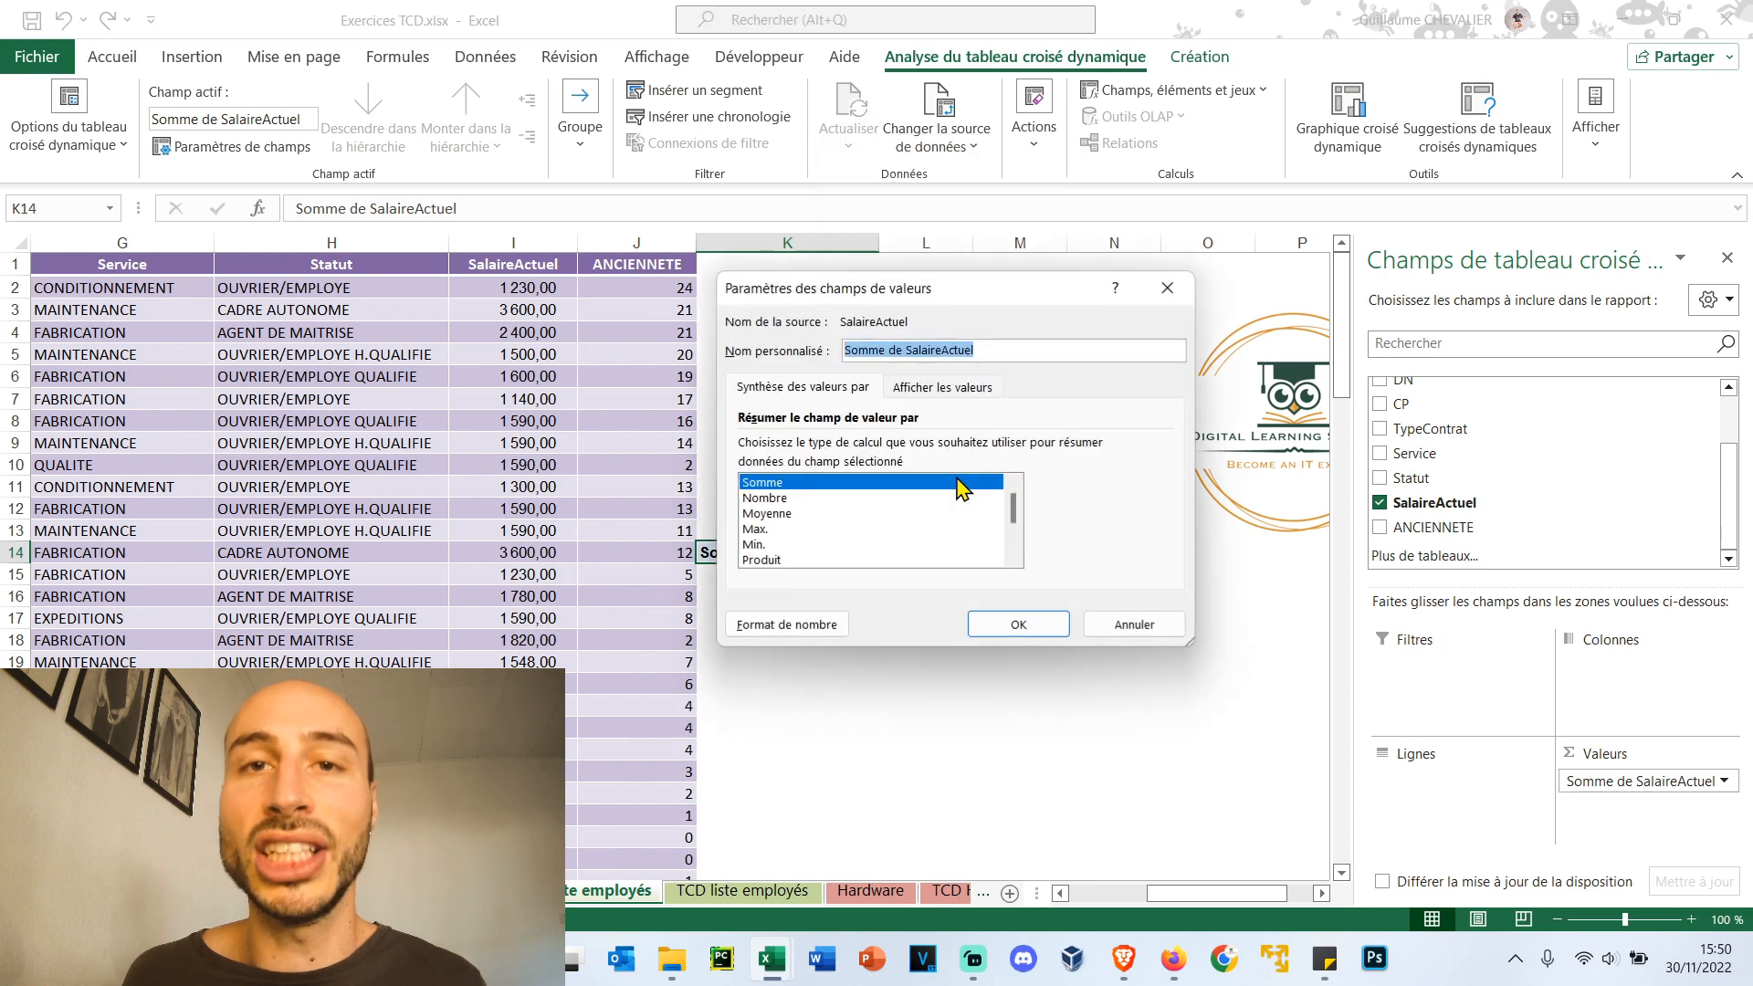
pyautogui.click(1160, 288)
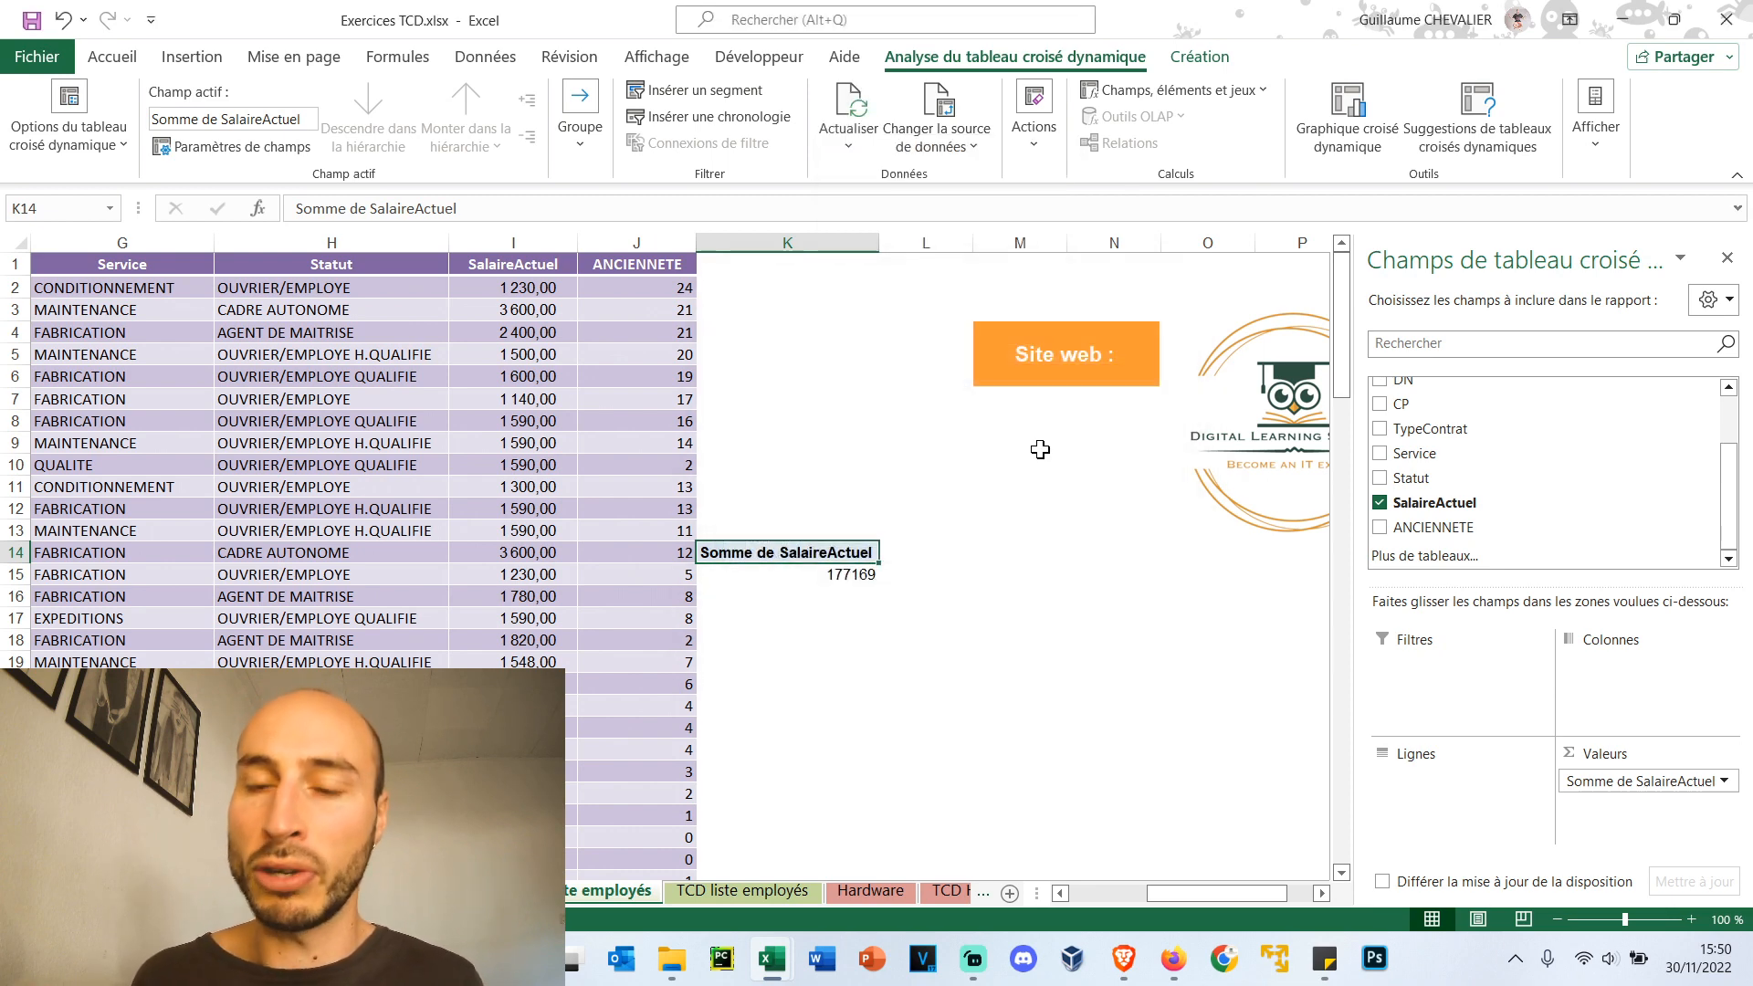
# Add the Service field to the pivot table as row labels
pyautogui.scroll(1, 1539, 454)
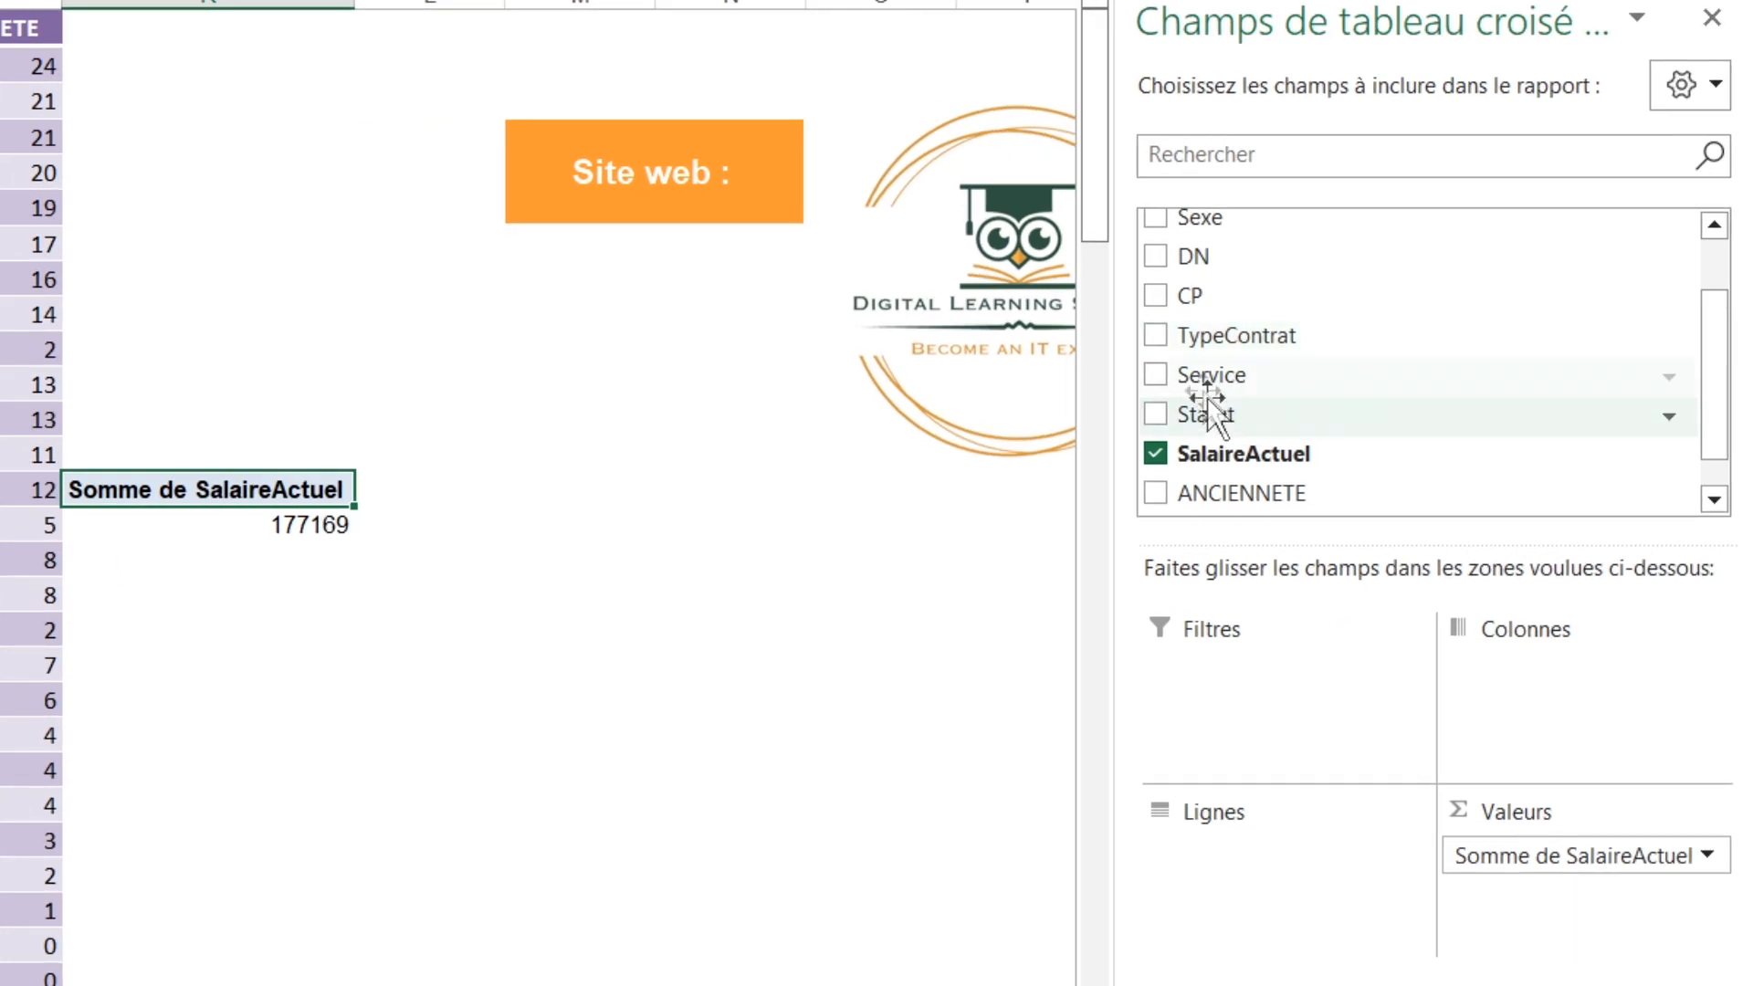
pyautogui.click(1157, 375)
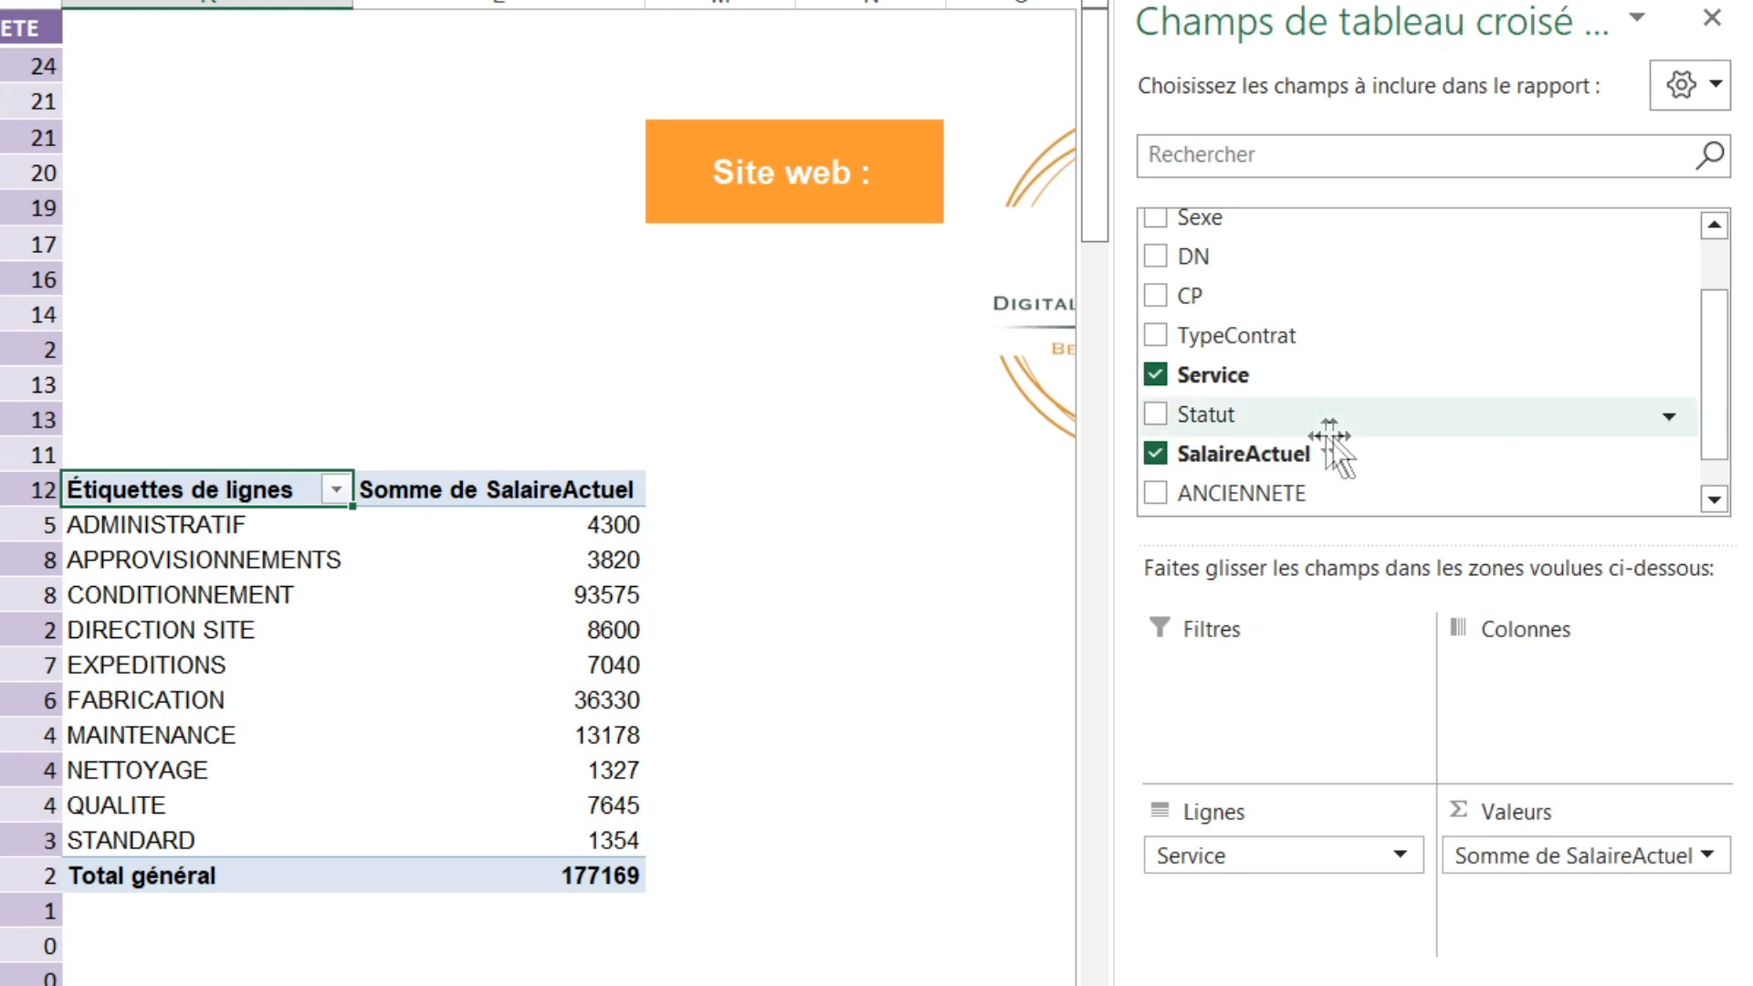
# Move the Service field from the rows area to the columns area and look across the horizontal layout
pyautogui.moveTo(1291, 865); pyautogui.dragTo(1572, 694)
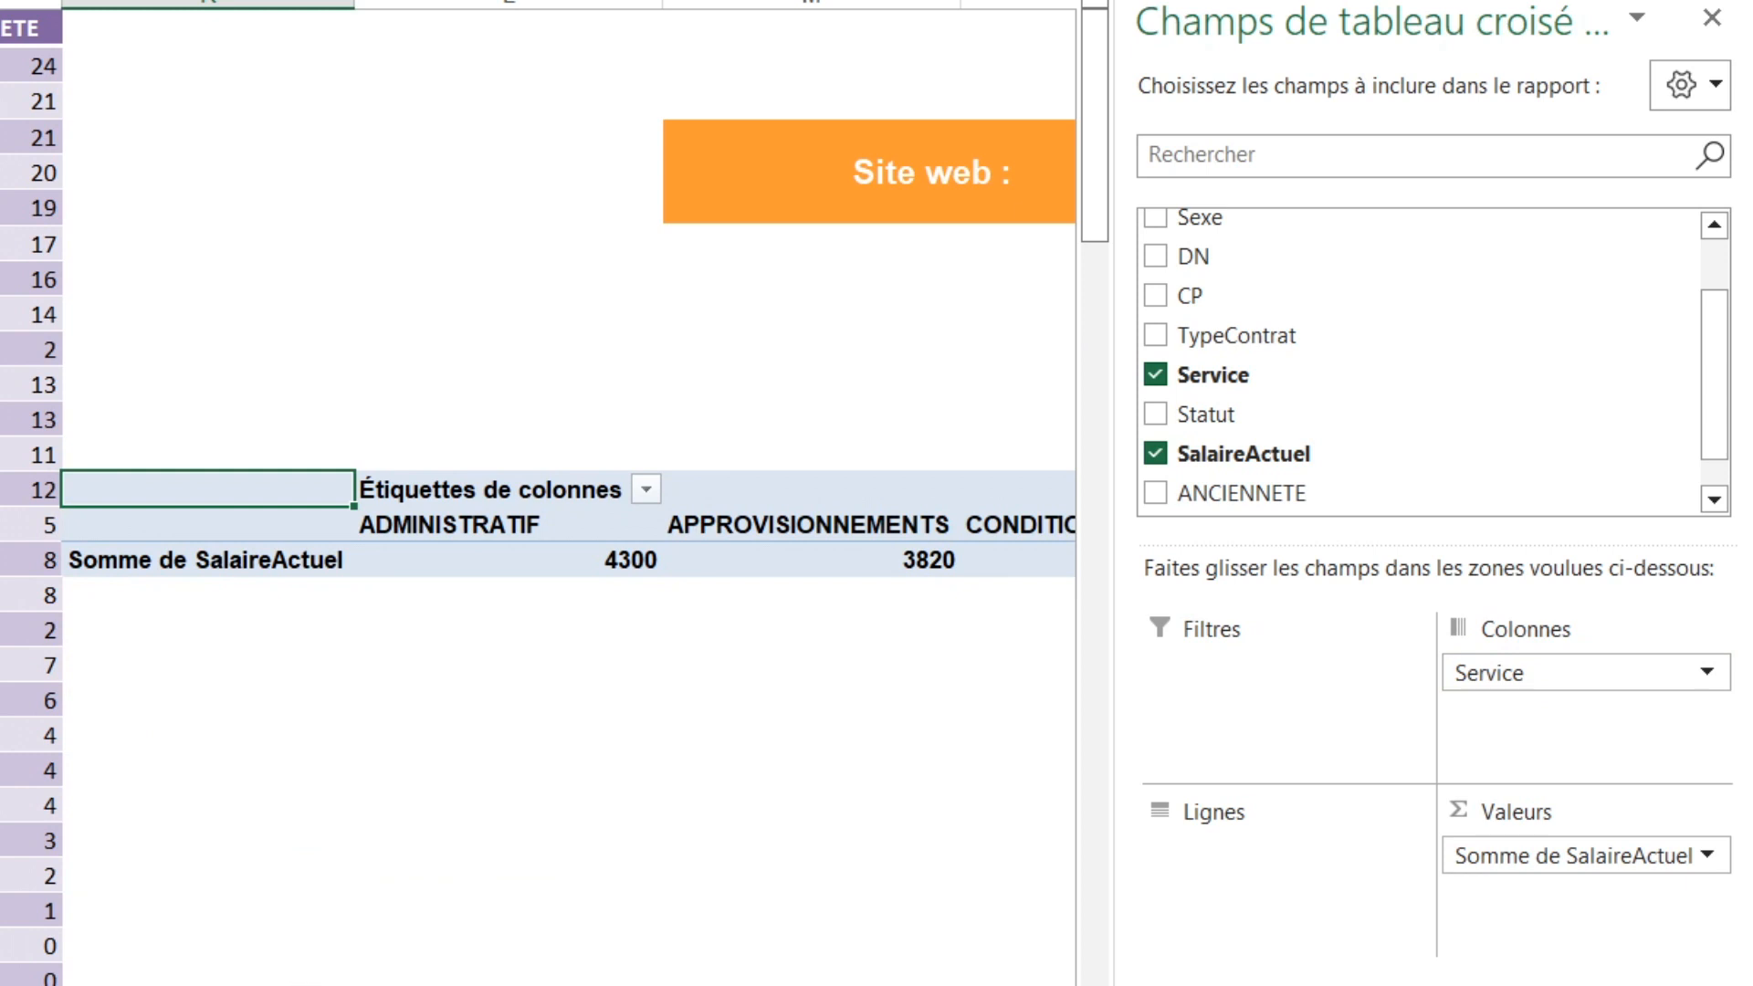
pyautogui.hscroll(10, 539, 512)
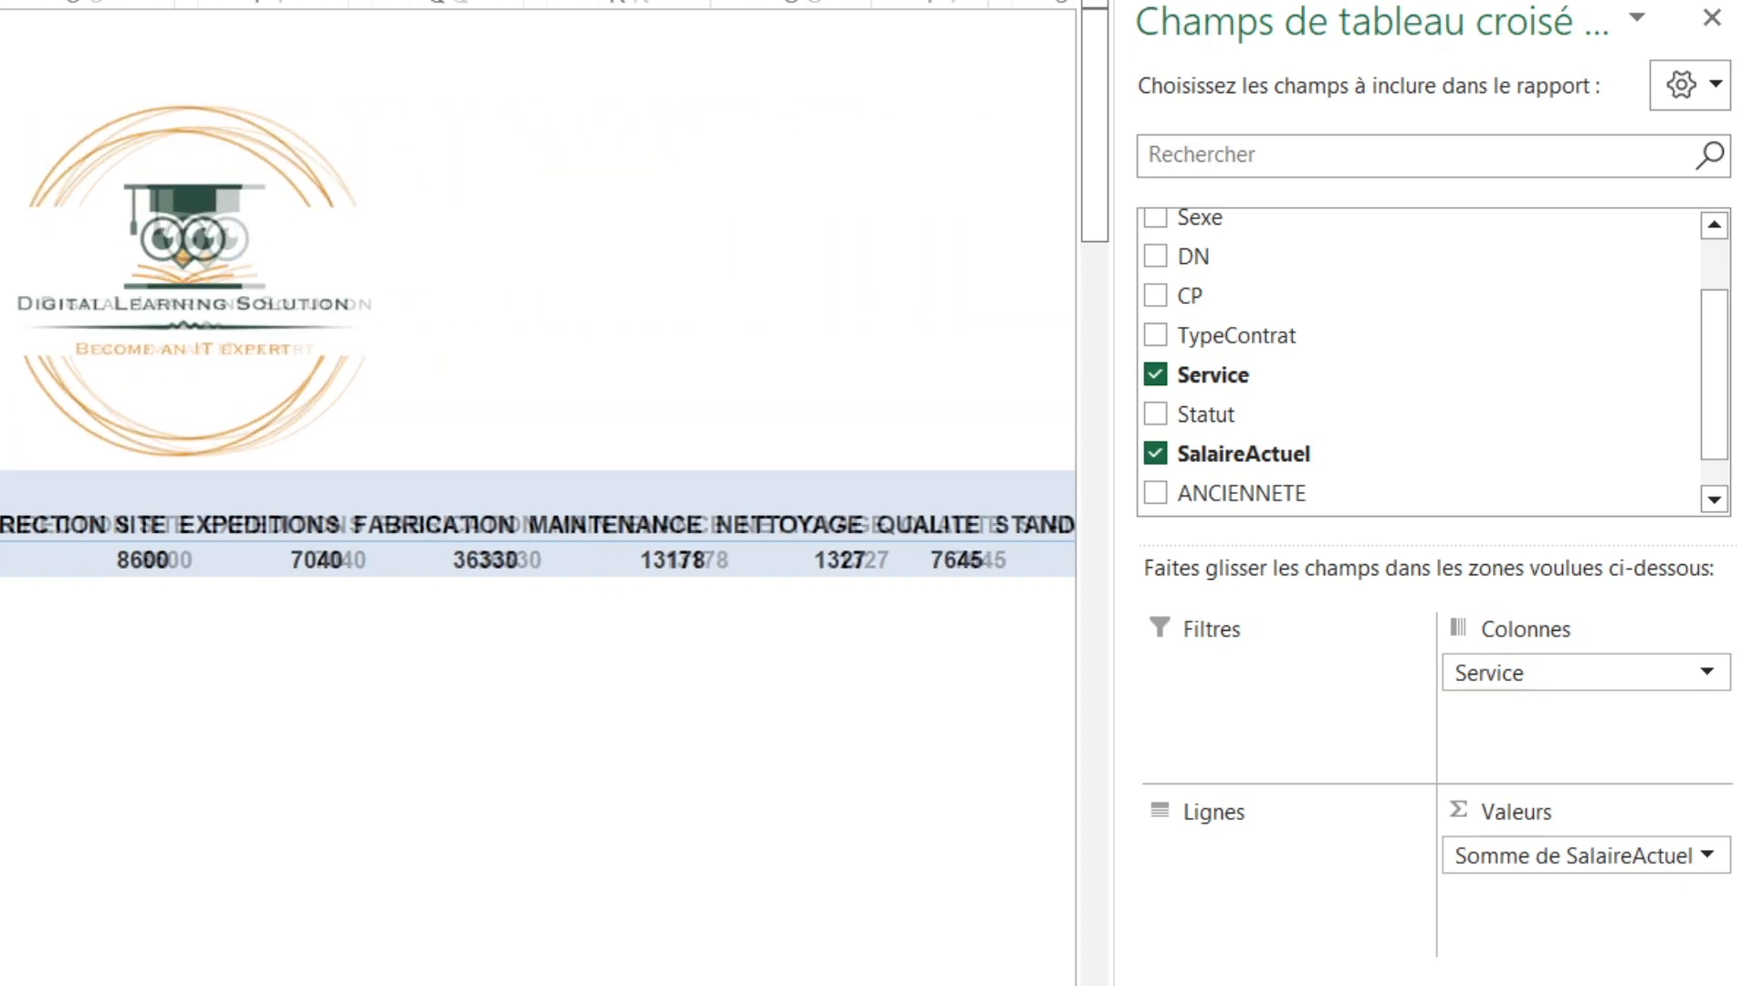
pyautogui.hscroll(3, 539, 523)
pyautogui.hscroll(3, 932, 923)
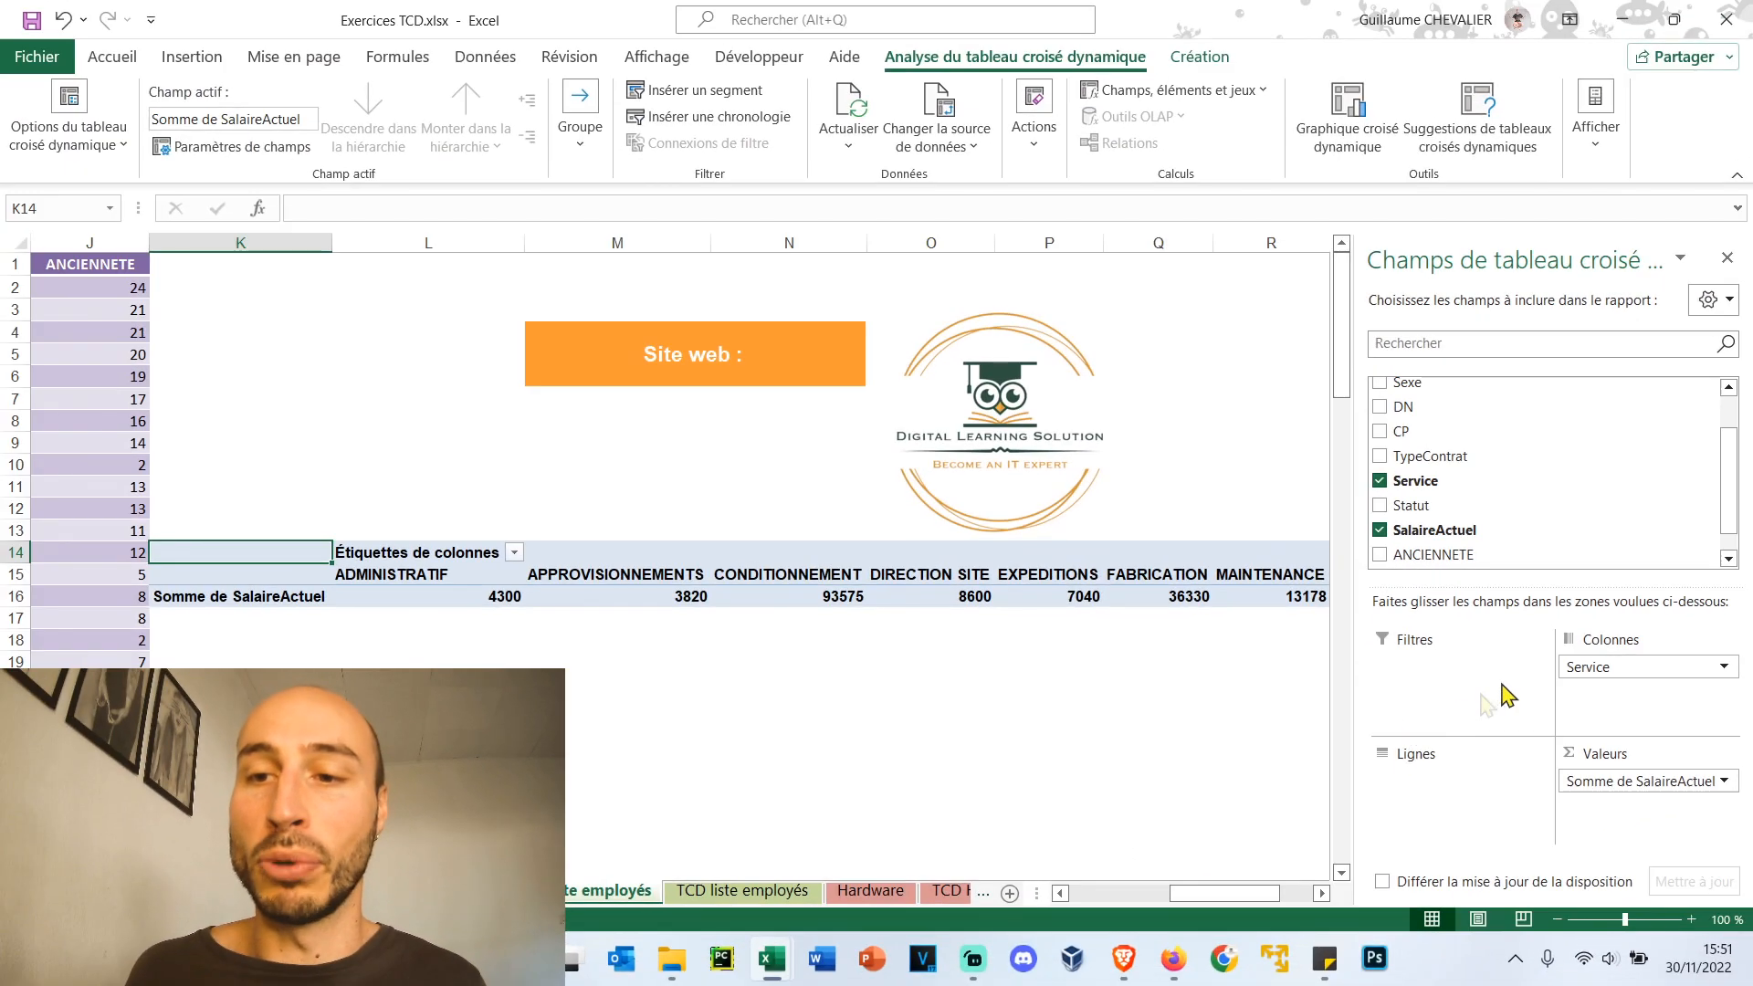
# Move the Service field from the columns area back to the rows area
pyautogui.moveTo(1543, 669); pyautogui.dragTo(1424, 801)
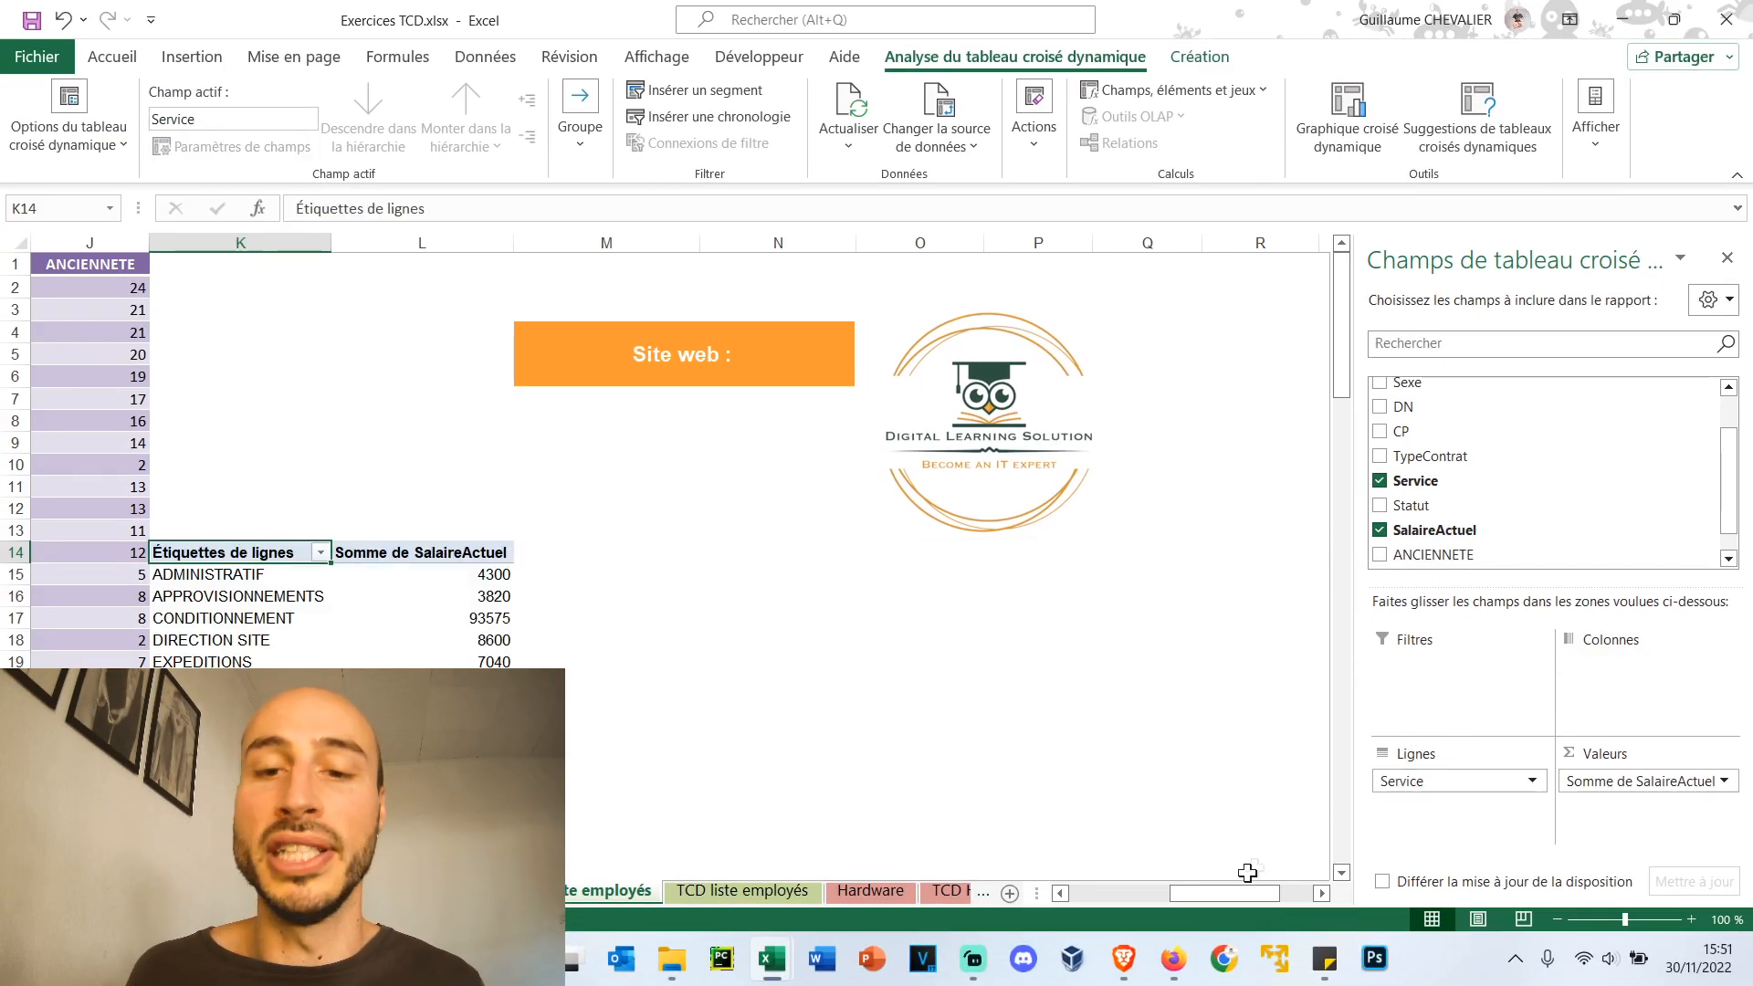
pyautogui.moveTo(1228, 900); pyautogui.dragTo(1201, 902)
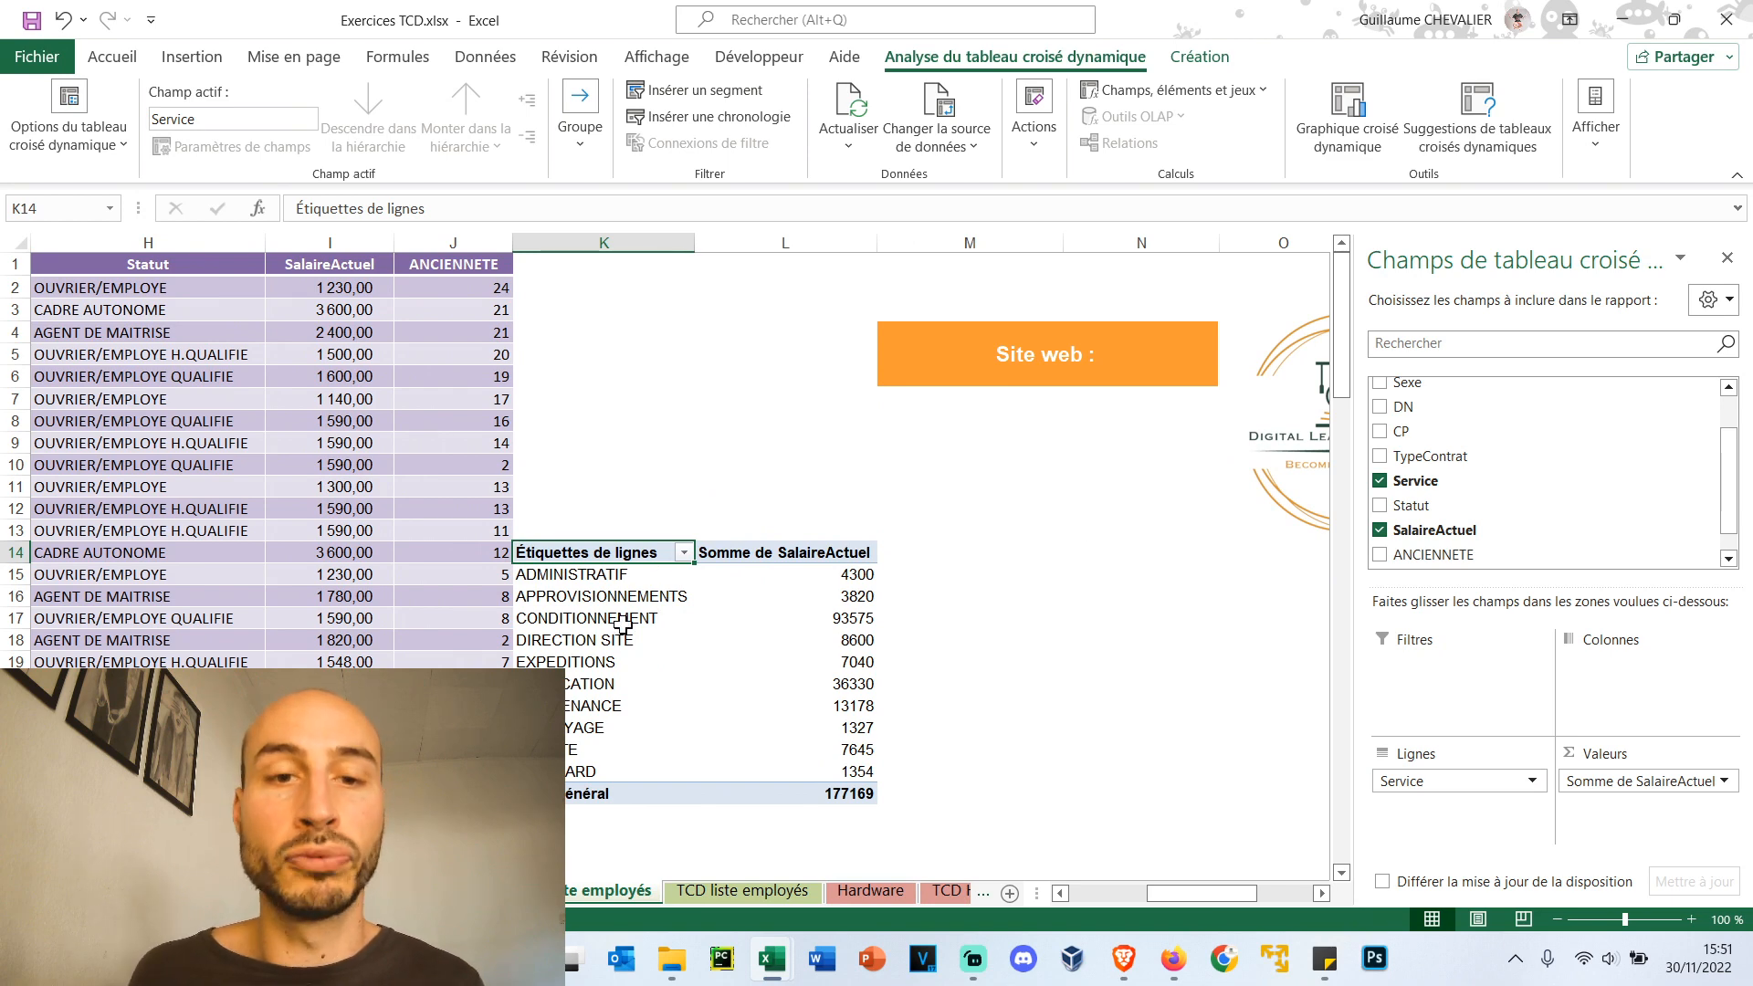
pyautogui.hscroll(-1, 781, 567)
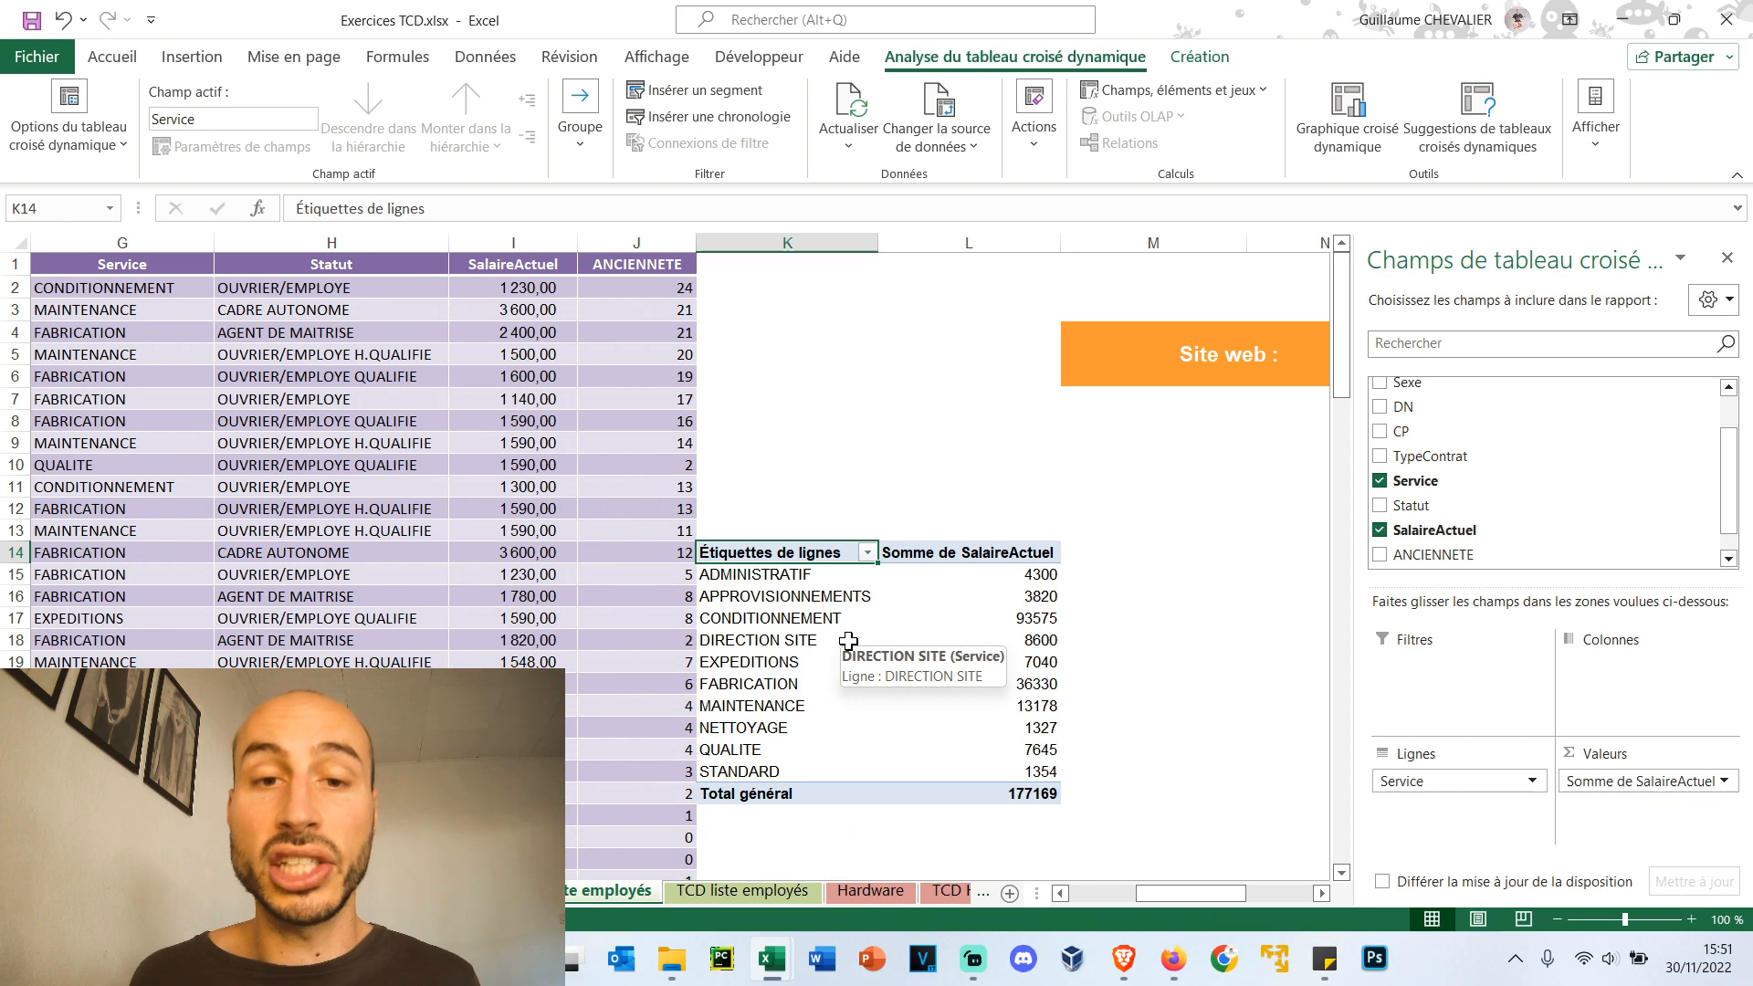
# Filter the pivot table's row labels to exclude the CONDITIONNEMENT and EXPEDITIONS services
pyautogui.click(867, 553)
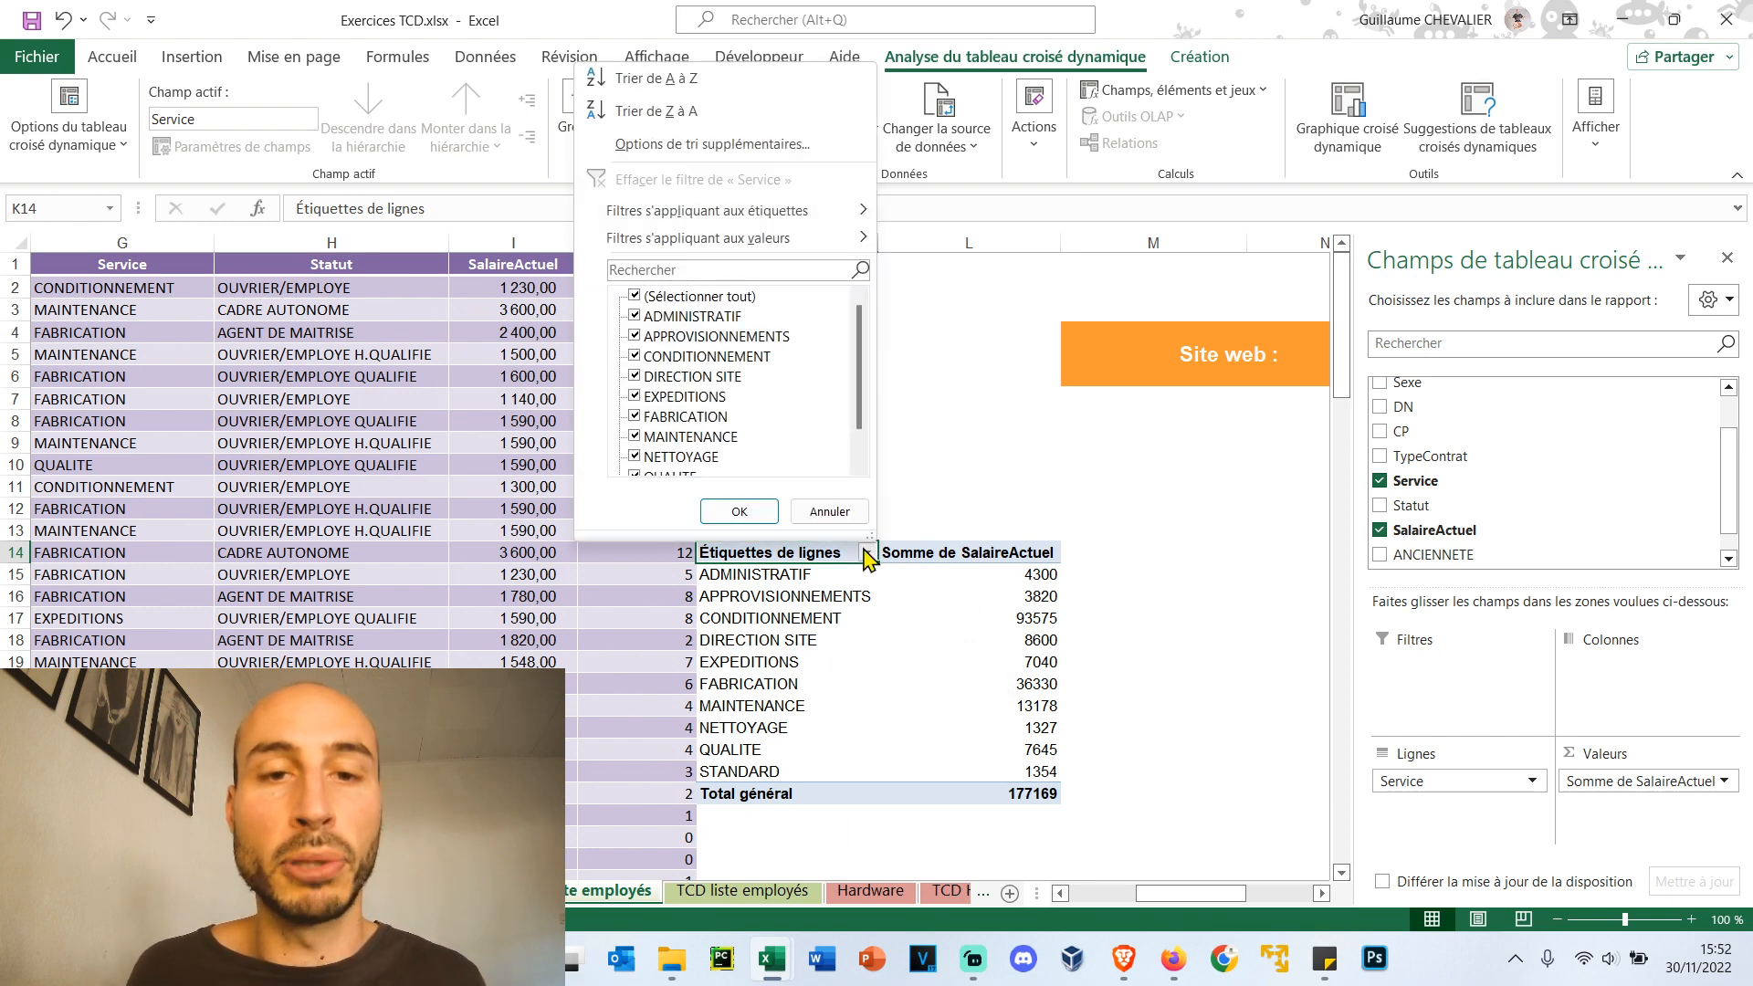
pyautogui.moveTo(869, 329)
pyautogui.mouseDown()
pyautogui.moveTo(853, 391)
pyautogui.moveTo(857, 315)
pyautogui.mouseUp()
pyautogui.click(635, 358)
pyautogui.click(635, 397)
pyautogui.click(740, 511)
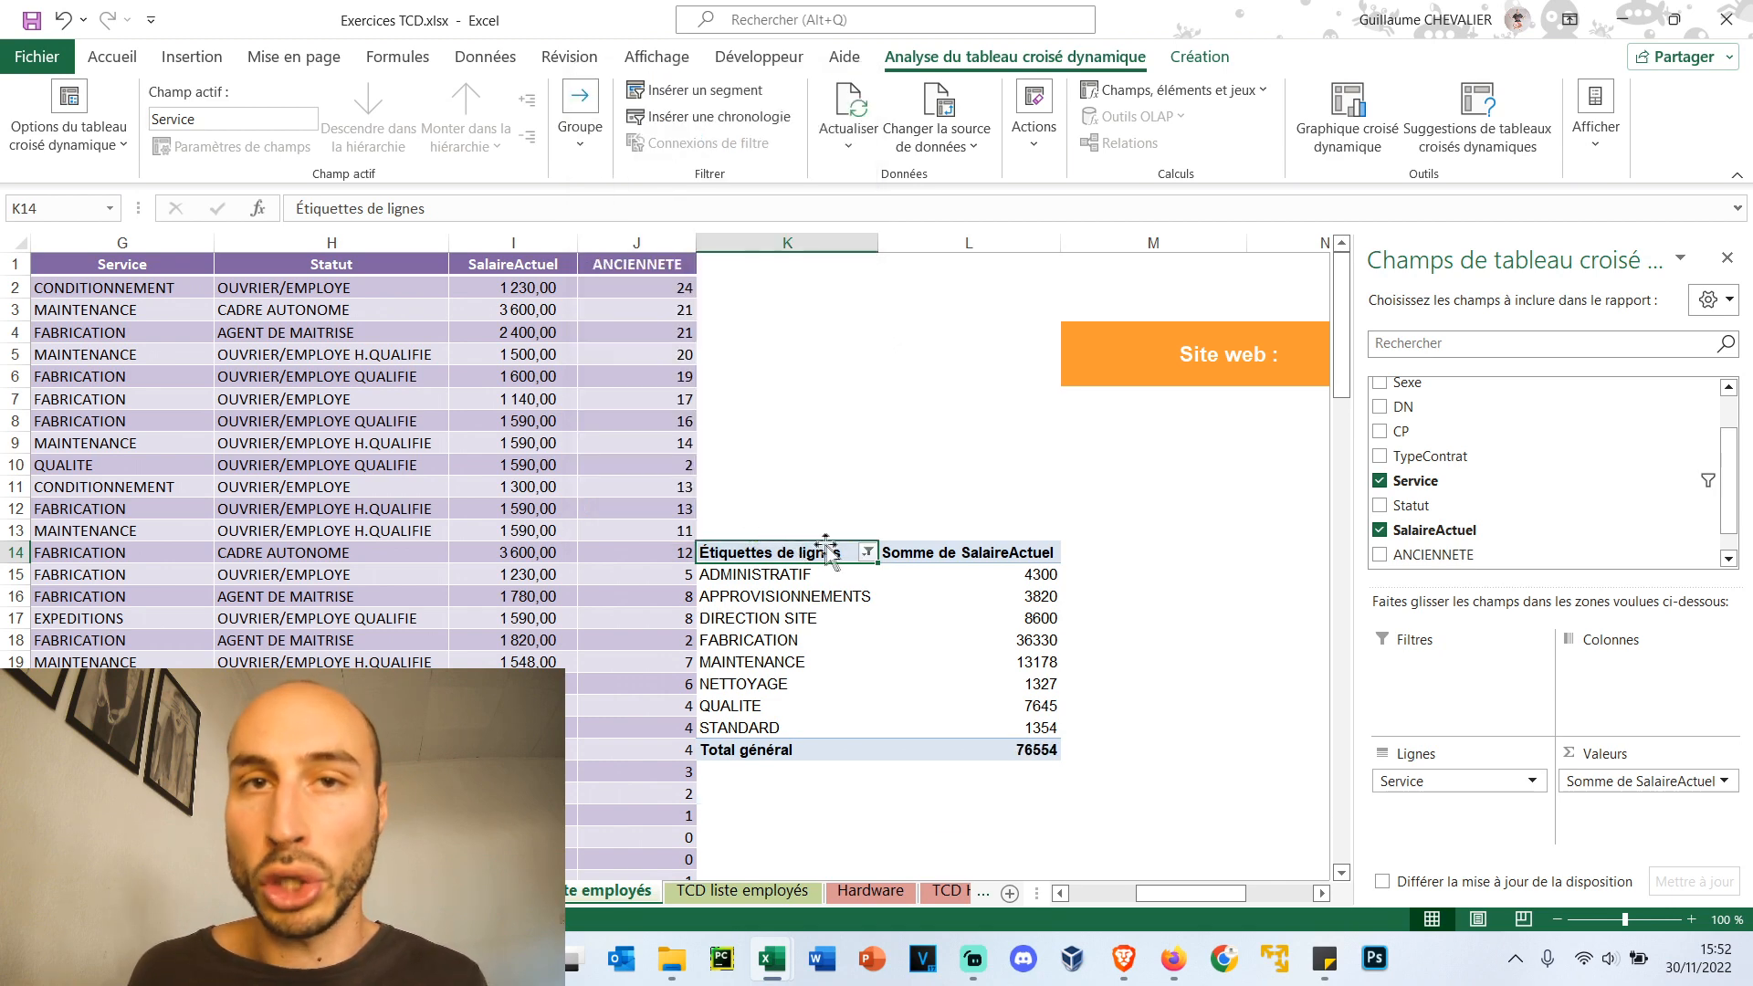
# Reselect all services in the row label filter of the pivot table
pyautogui.click(867, 551)
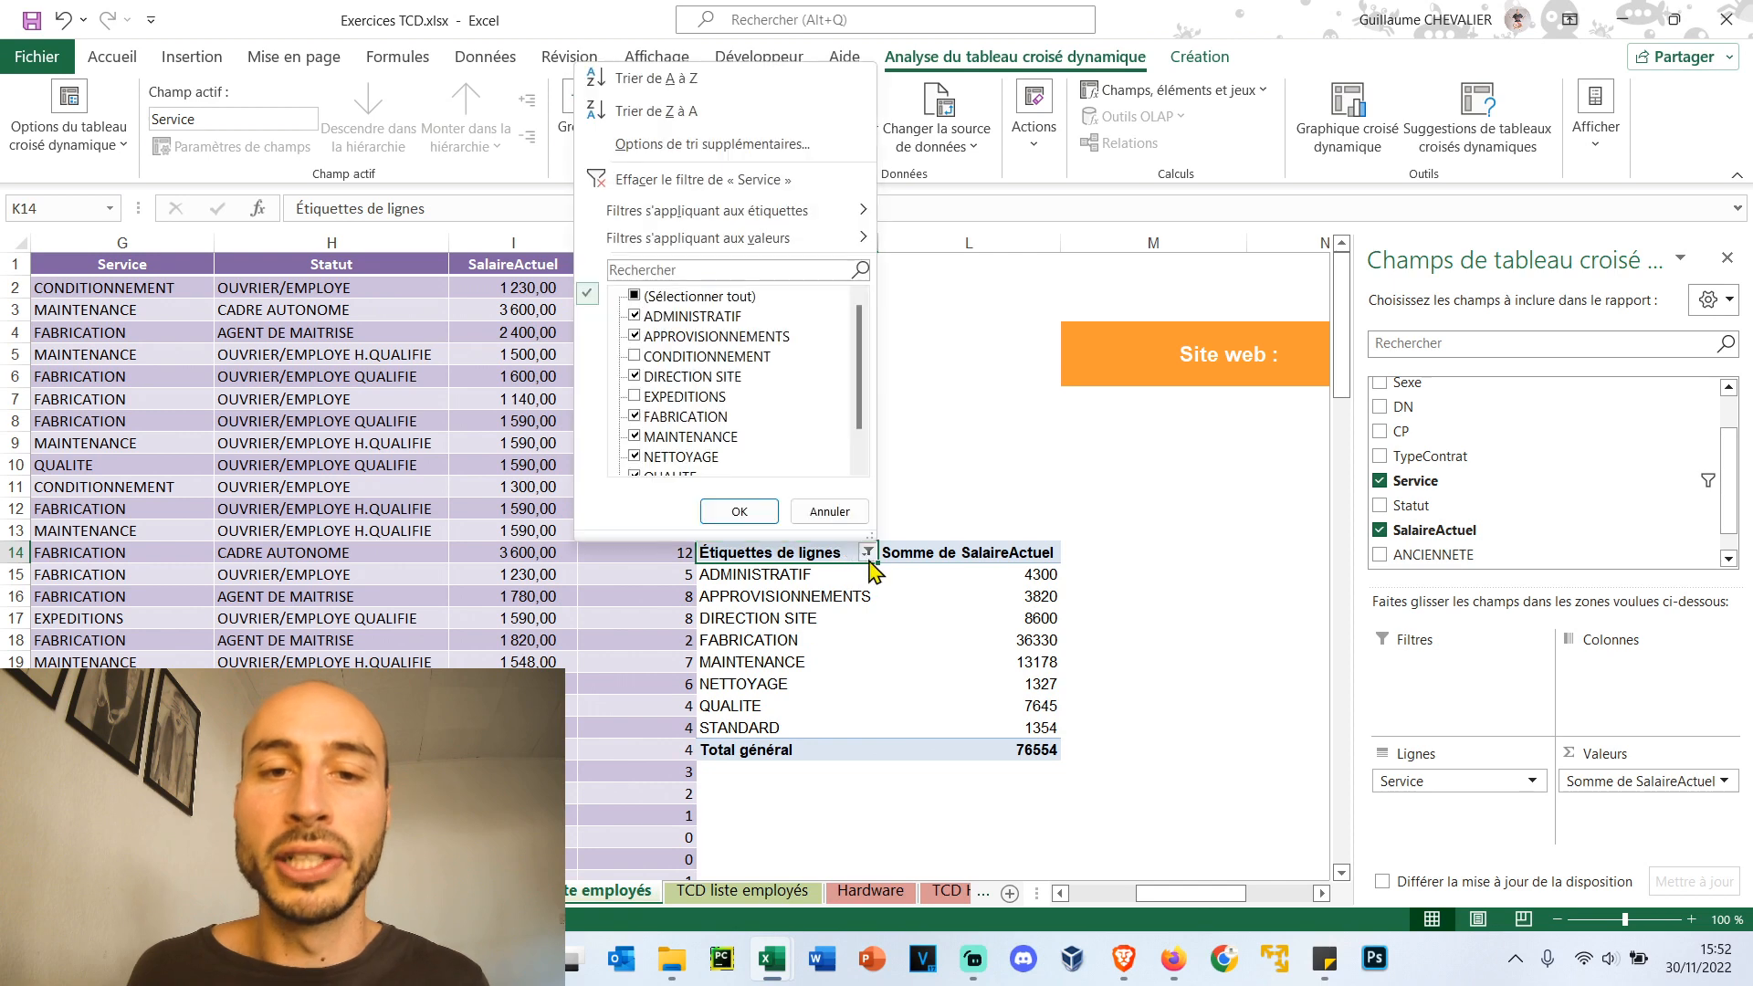
pyautogui.click(652, 301)
pyautogui.click(652, 301)
pyautogui.click(740, 512)
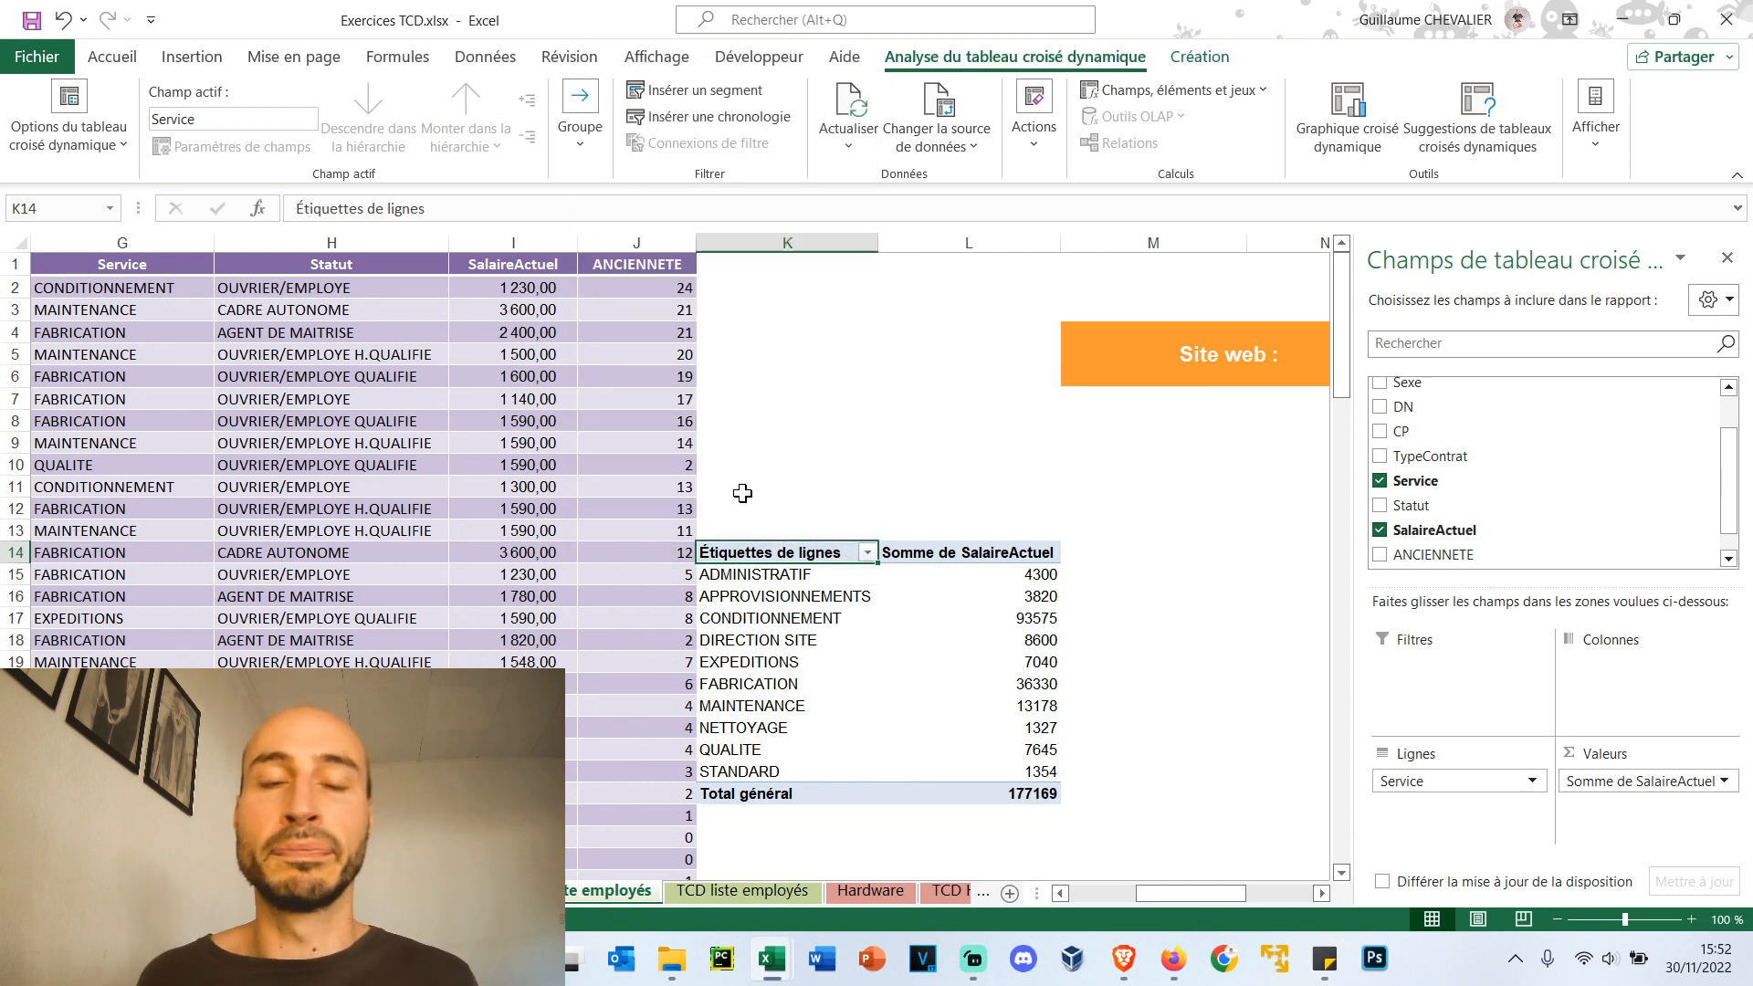
# Rename the pivot table's summed salary field as "Masse salariale"
pyautogui.doubleClick(1011, 552)
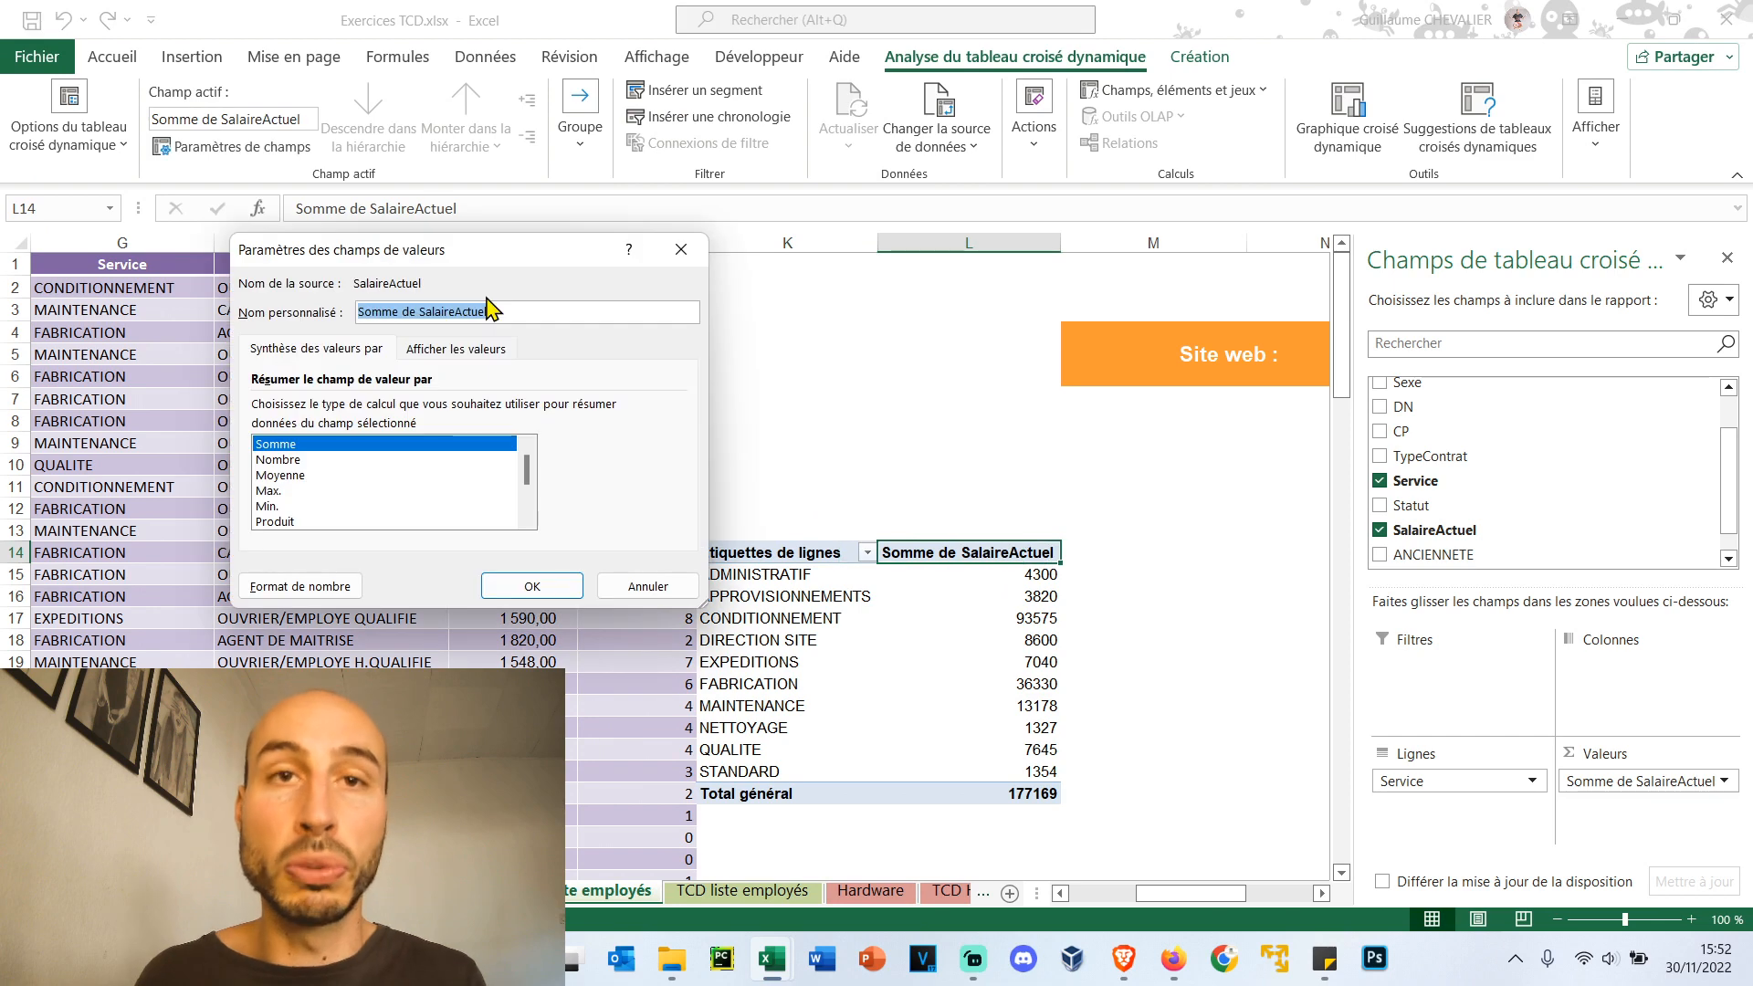
pyautogui.write('M')
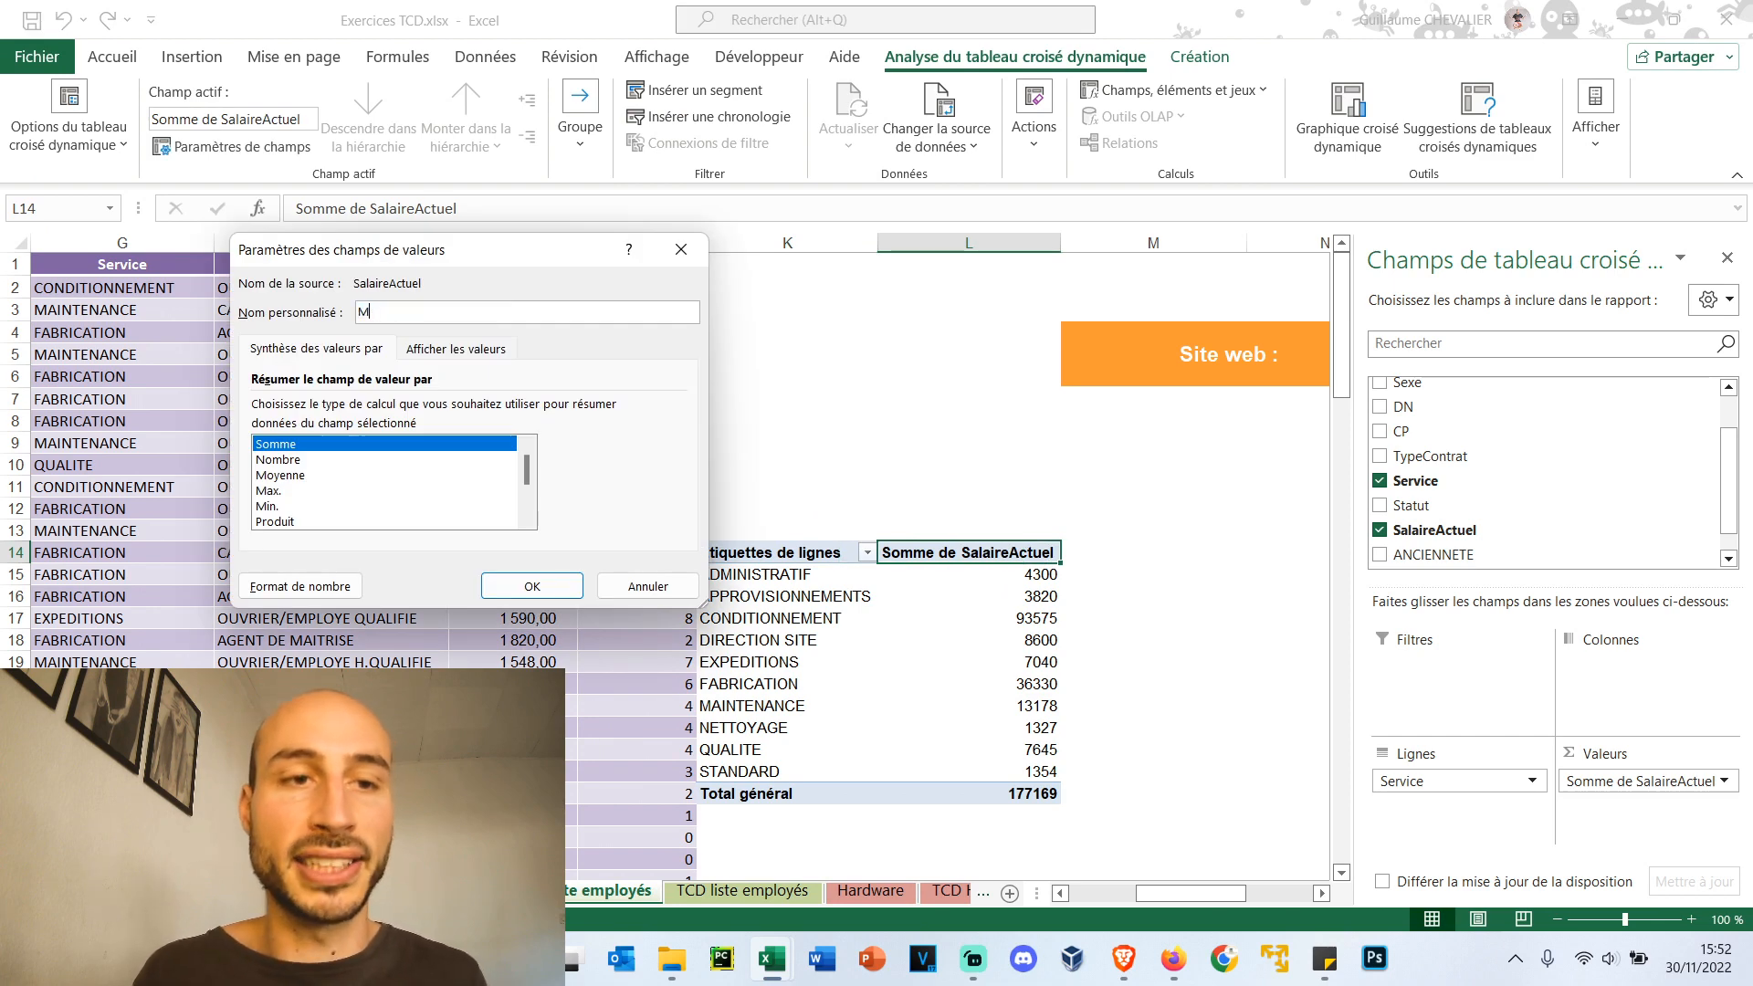
pyautogui.write('asse salariale')
pyautogui.press('Return')
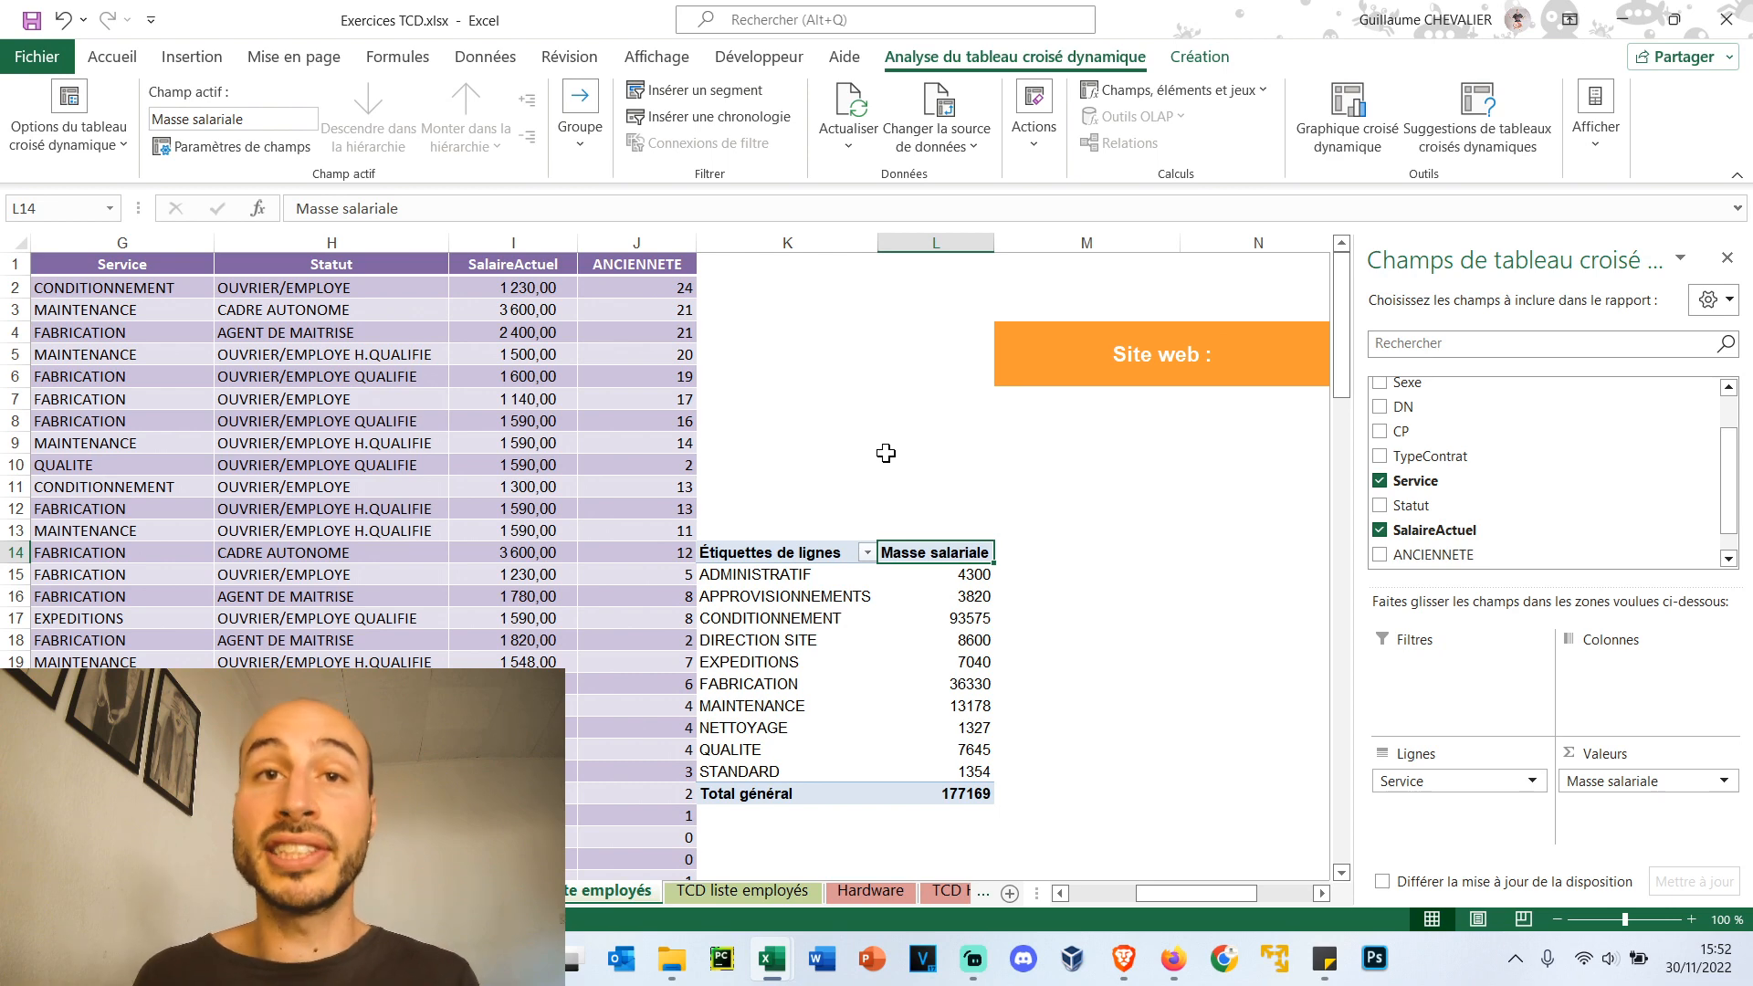
# Add the Statut field to the pivot table's rows beneath Service and review the breakdown by service and status
pyautogui.click(1406, 504)
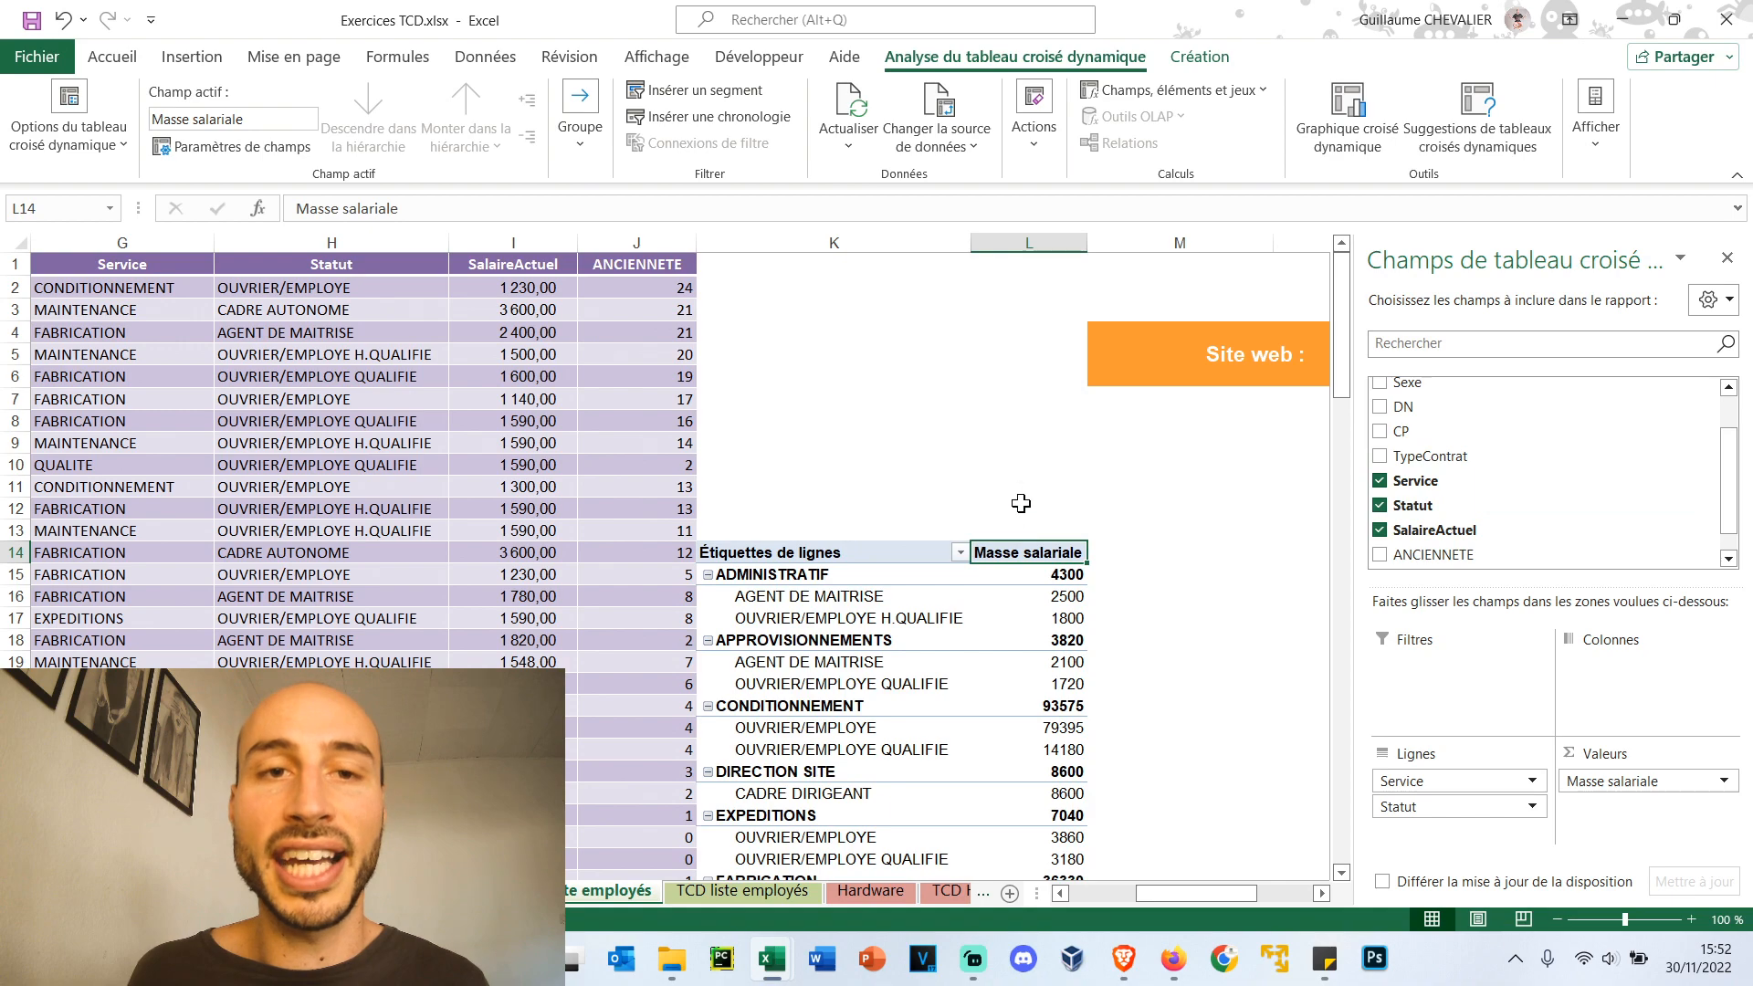
pyautogui.scroll(-3, 1022, 503)
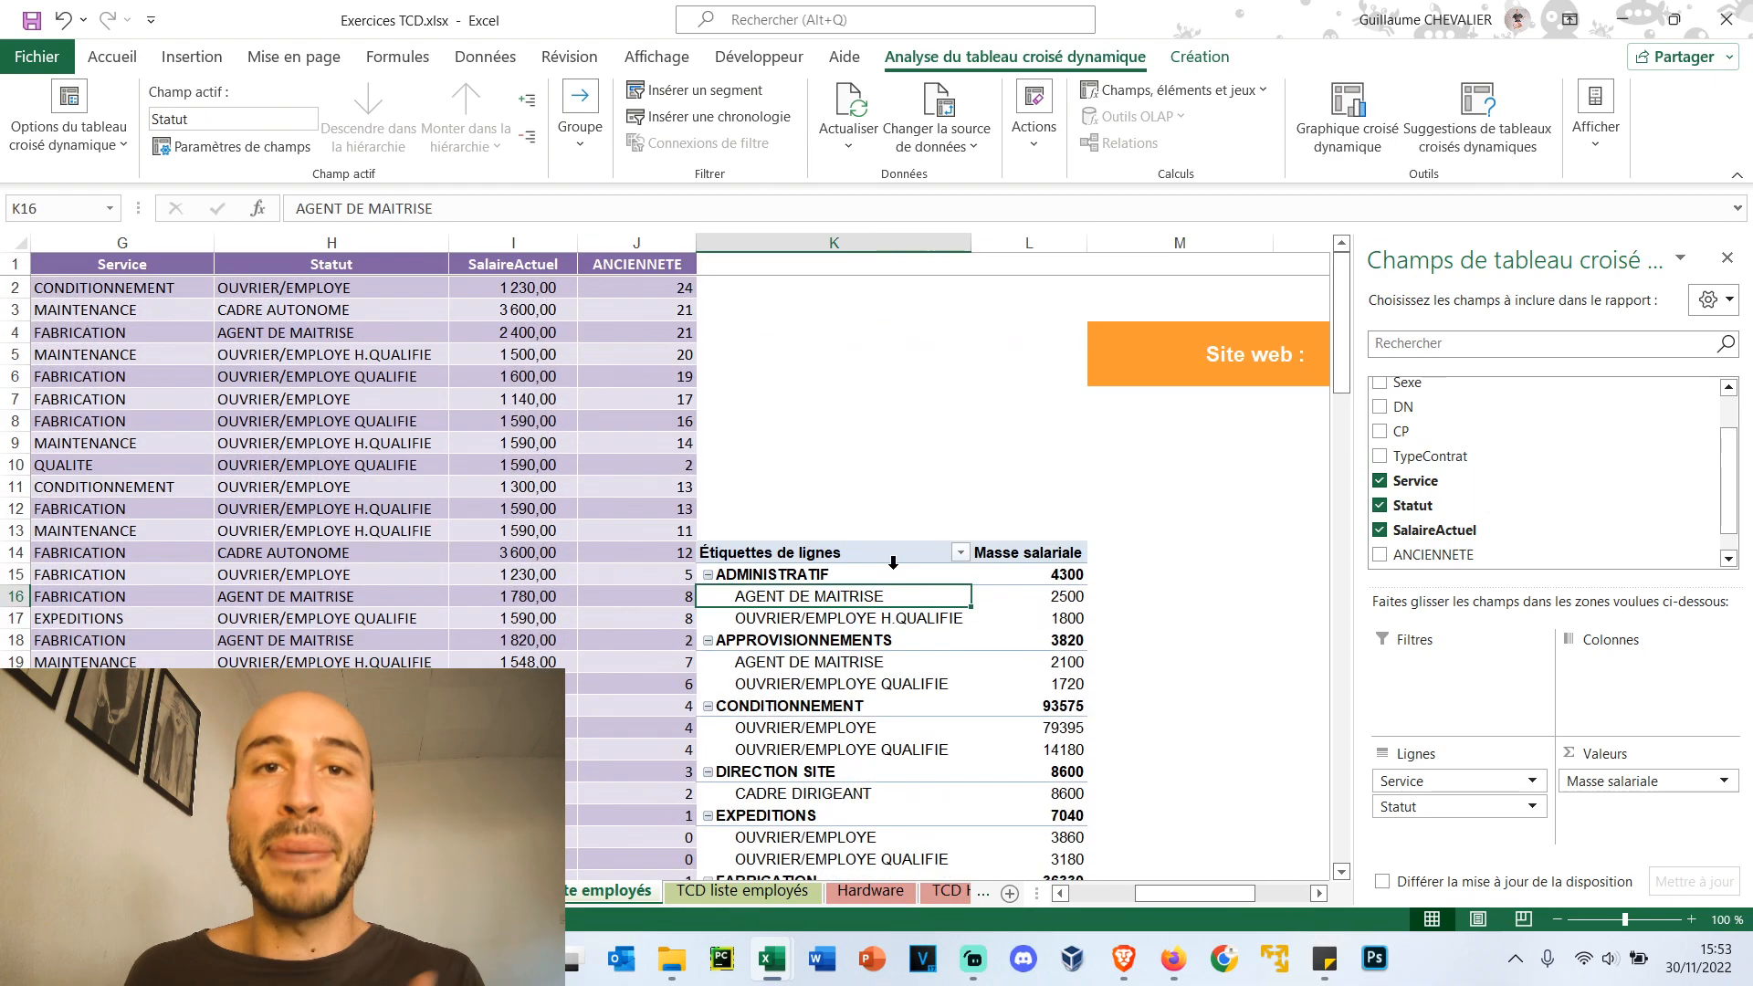
pyautogui.scroll(-3, 893, 563)
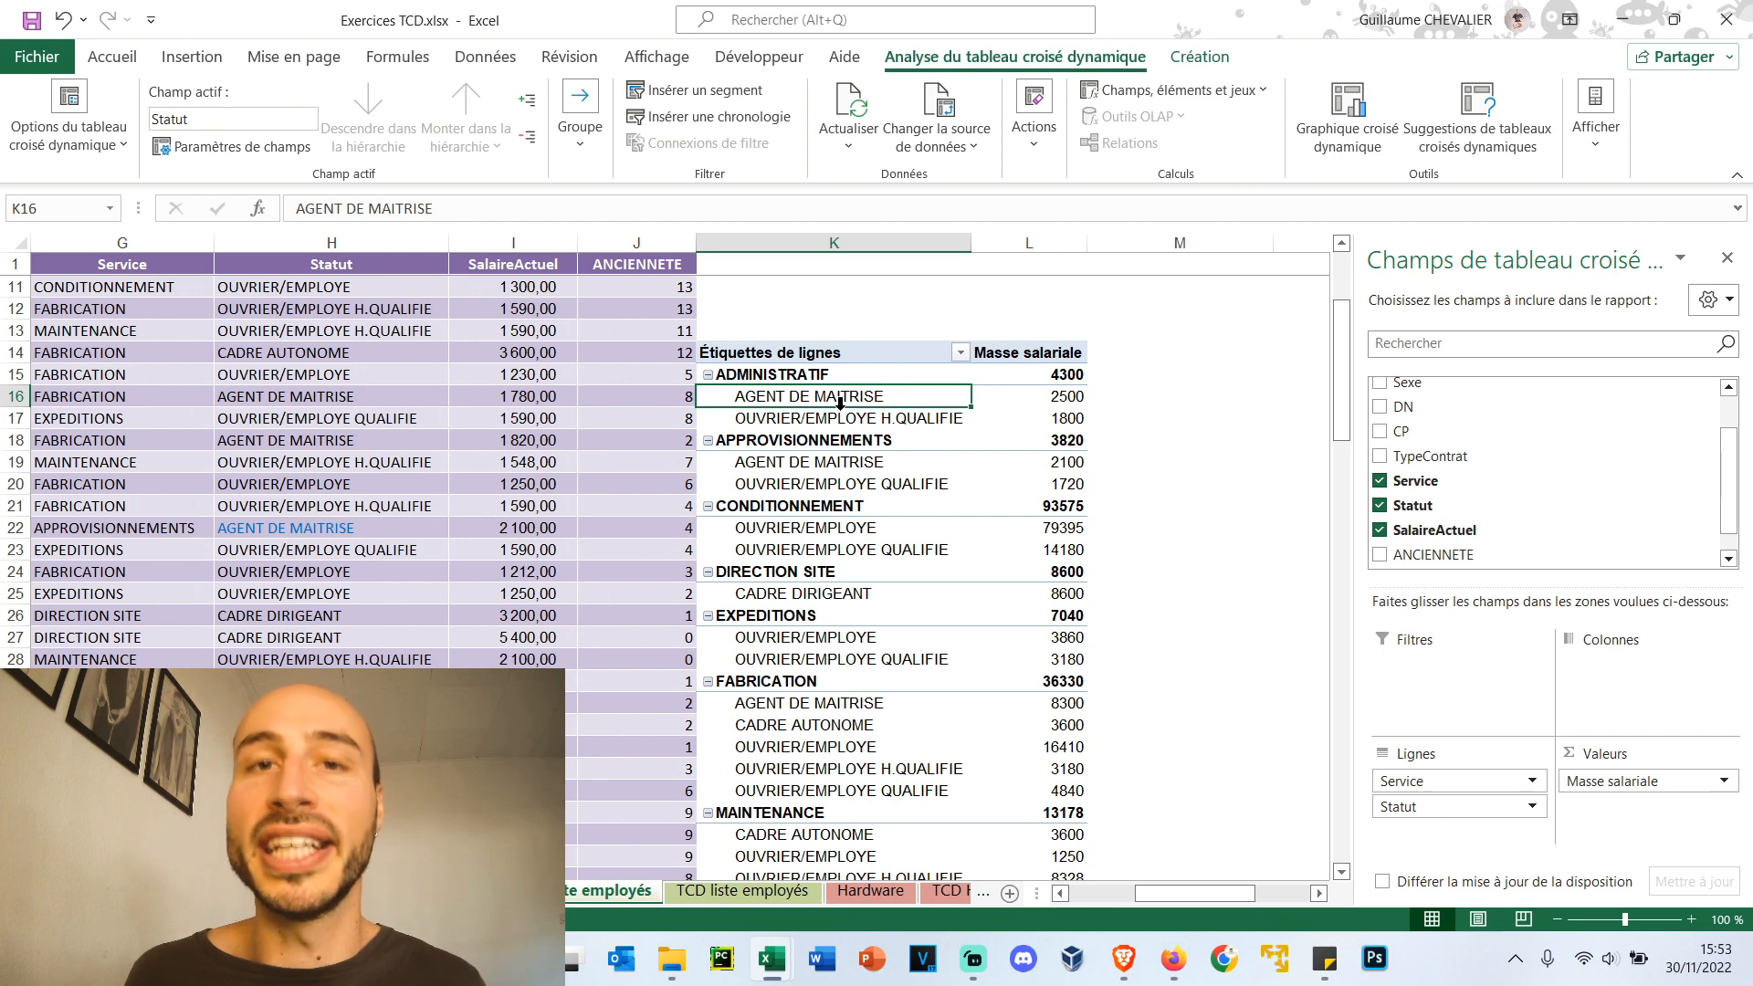
pyautogui.scroll(-3, 840, 402)
pyautogui.scroll(4, 848, 549)
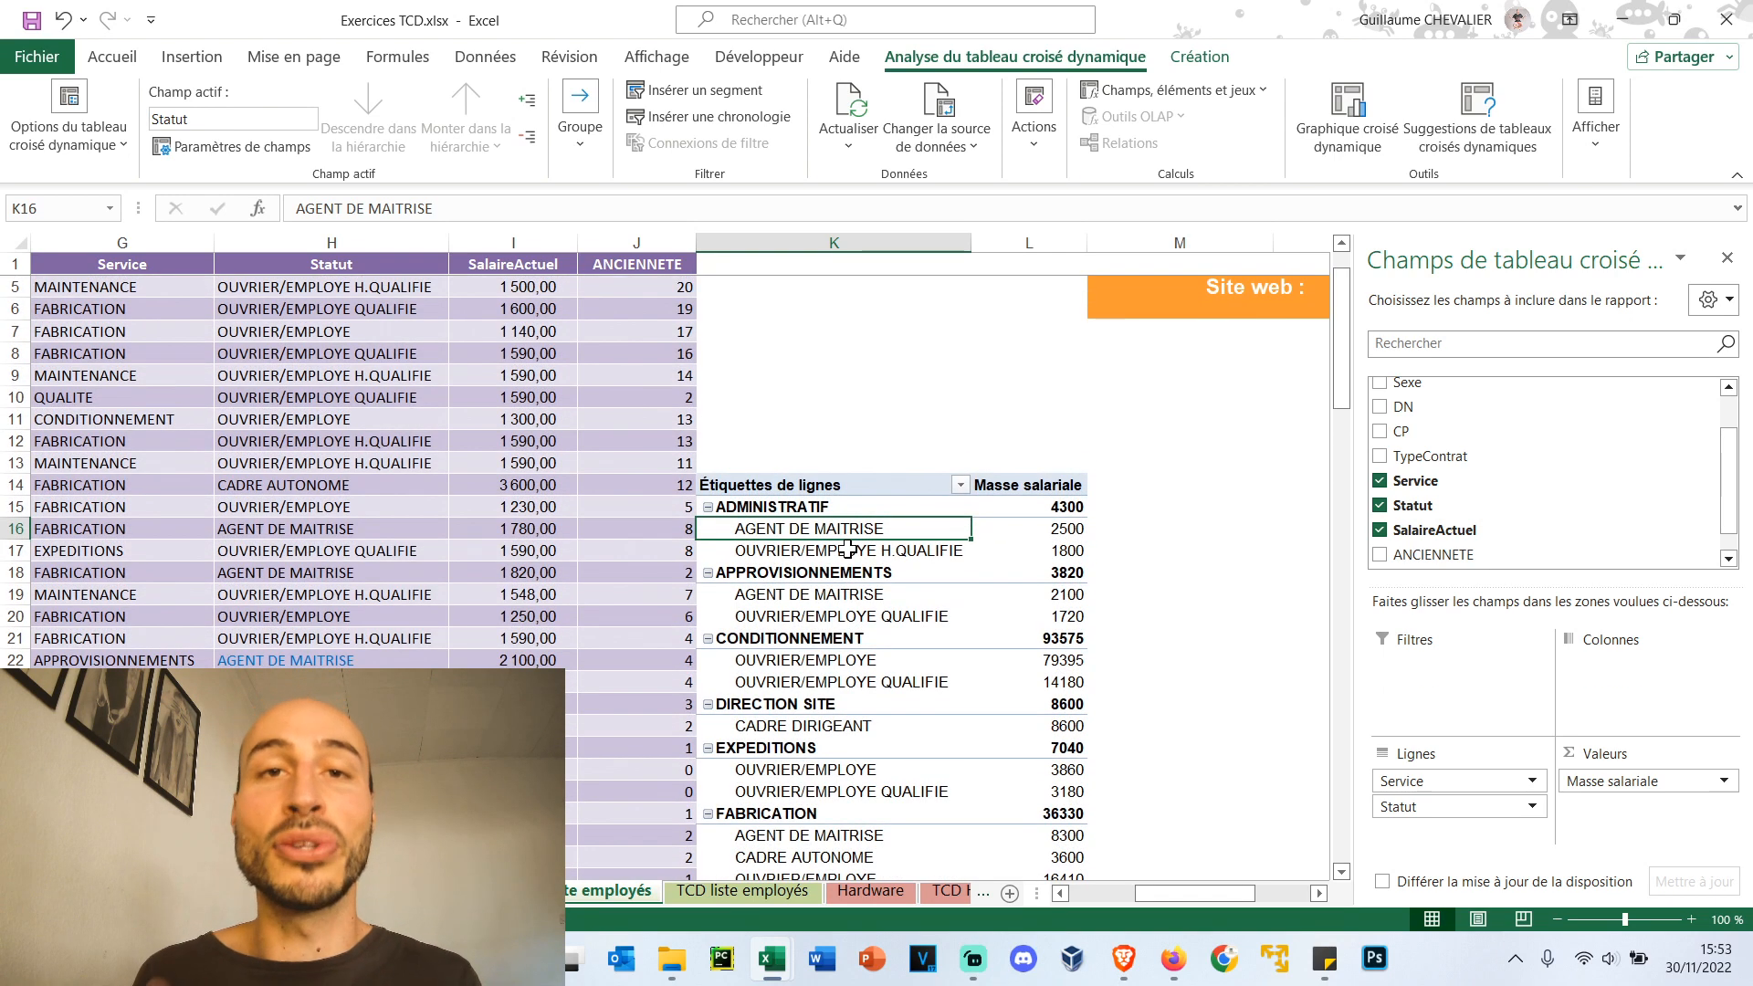
# Move the Statut field from the rows to the columns area, and remove it from the pivot table
pyautogui.moveTo(1399, 809); pyautogui.dragTo(1607, 664)
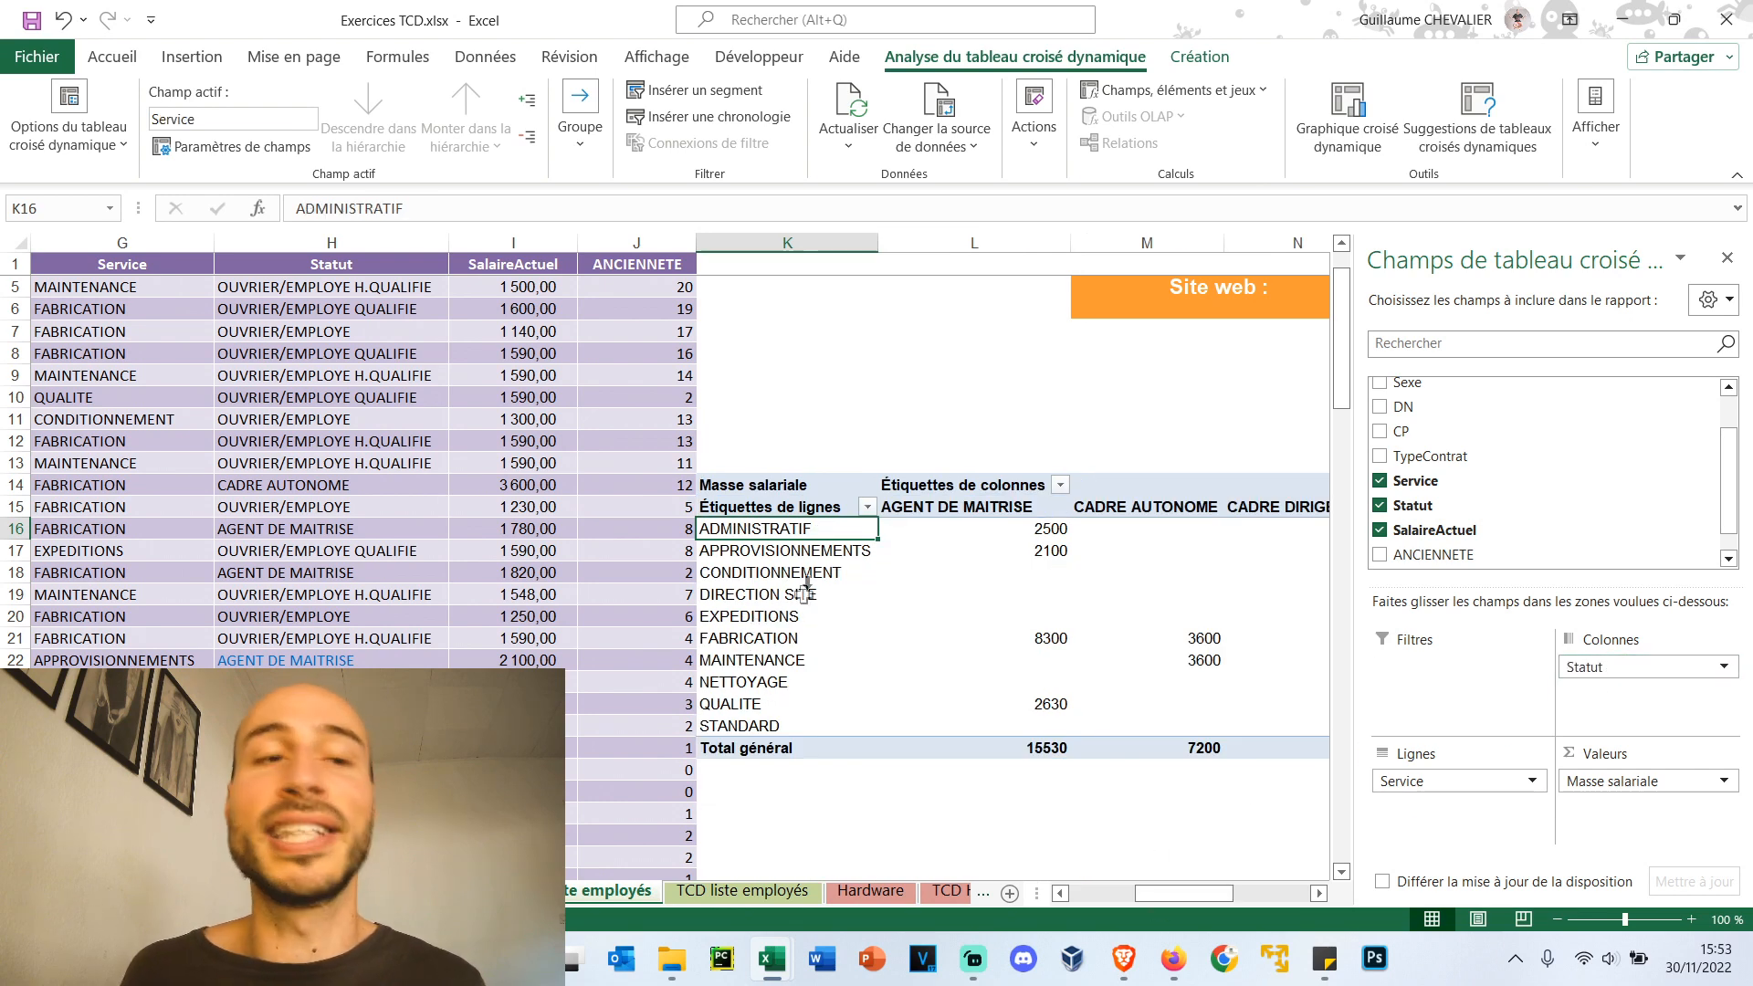
pyautogui.moveTo(1199, 893)
pyautogui.mouseDown()
pyautogui.moveTo(1269, 895)
pyautogui.moveTo(1198, 895)
pyautogui.mouseUp()
pyautogui.click(1380, 529)
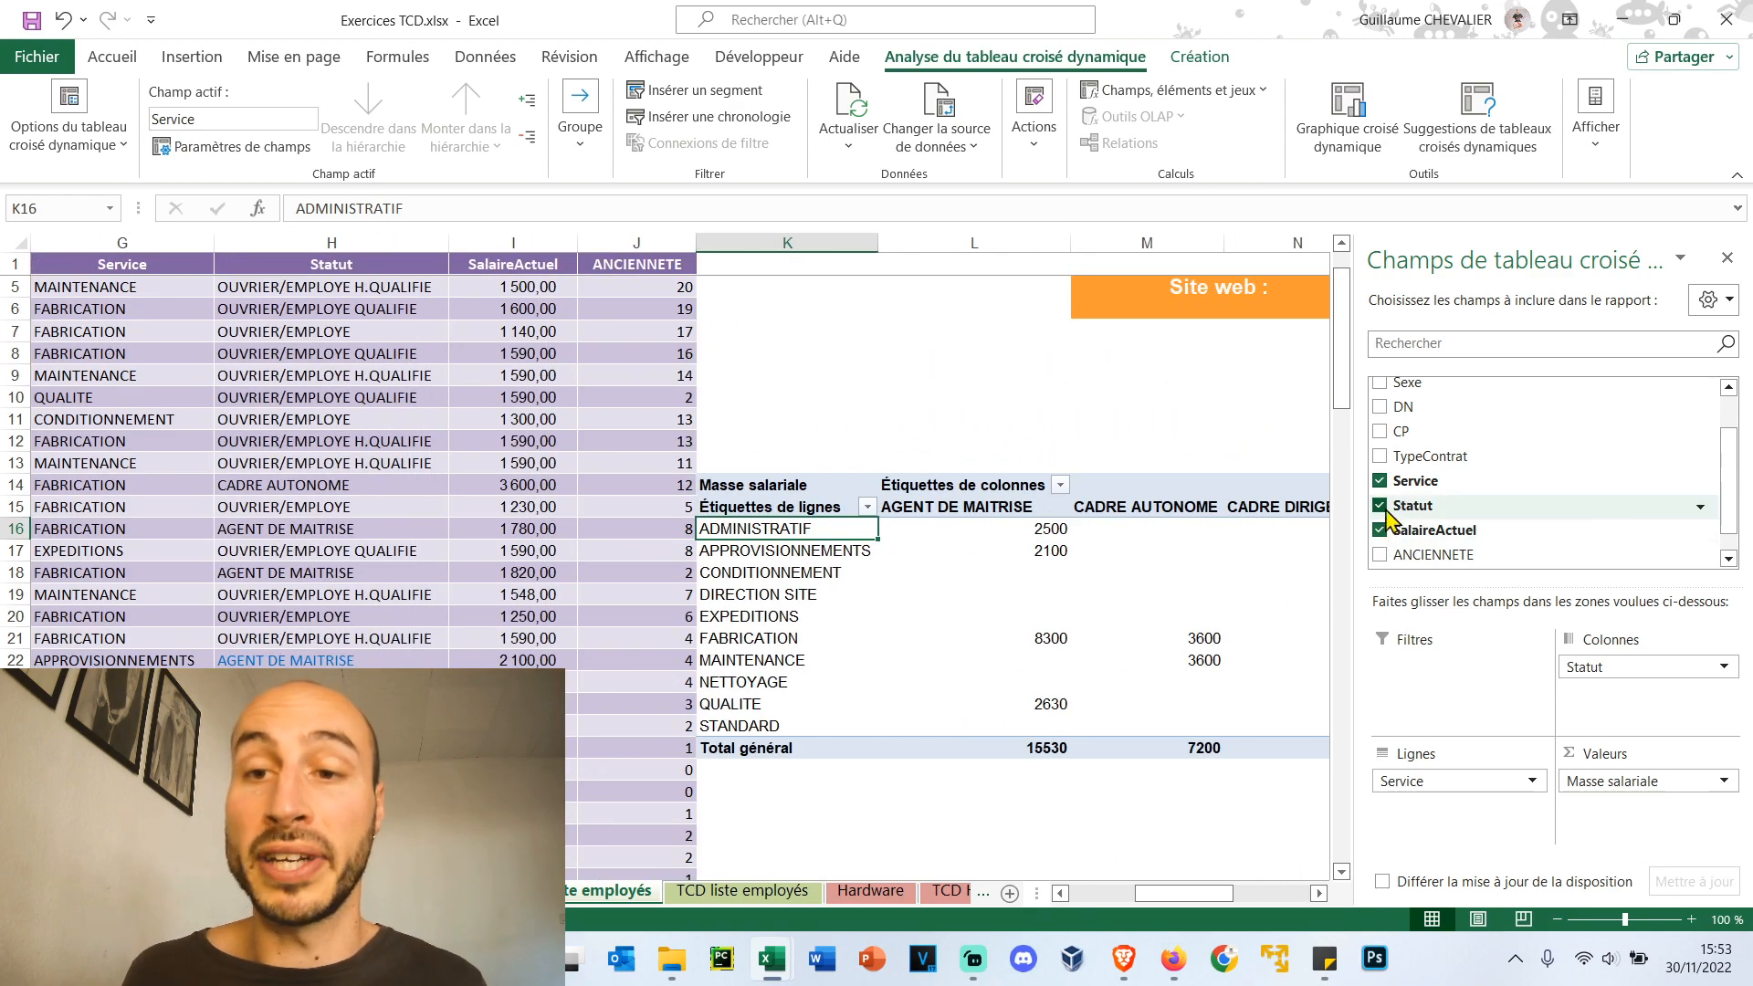
pyautogui.click(1379, 505)
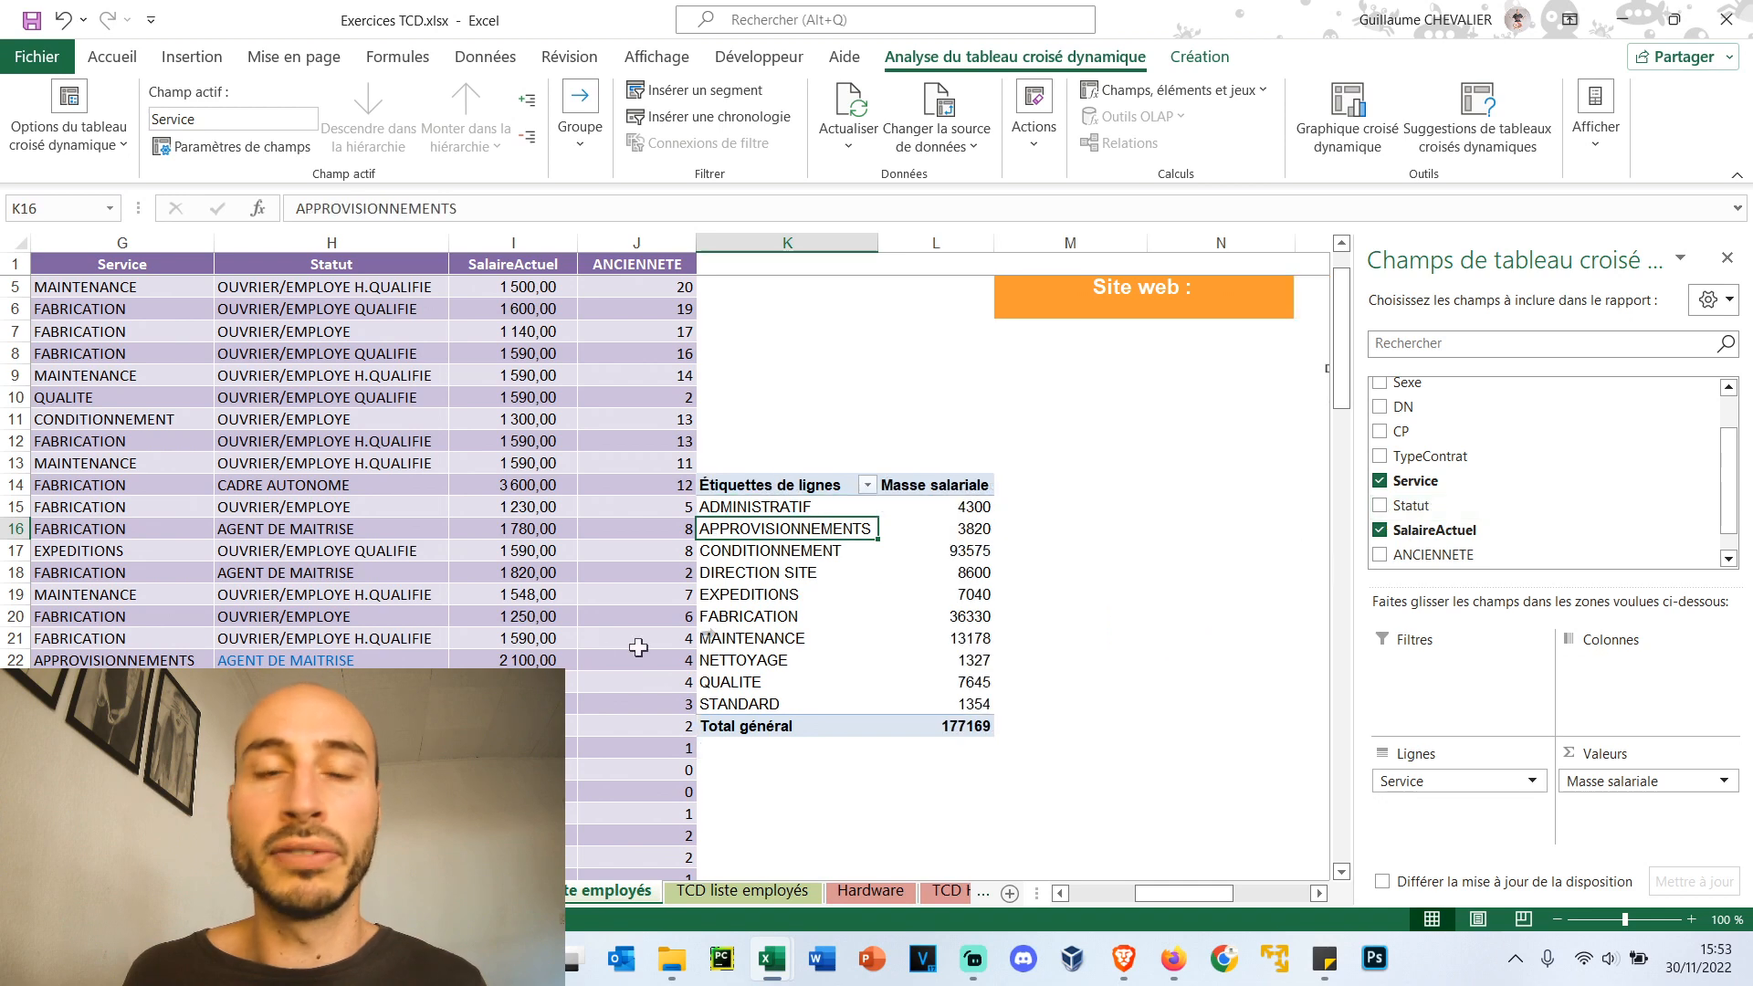
# Change the calculation of the Masse salariale value field to the average (Moyenne) of SalaireActuel
pyautogui.scroll(1, 989, 601)
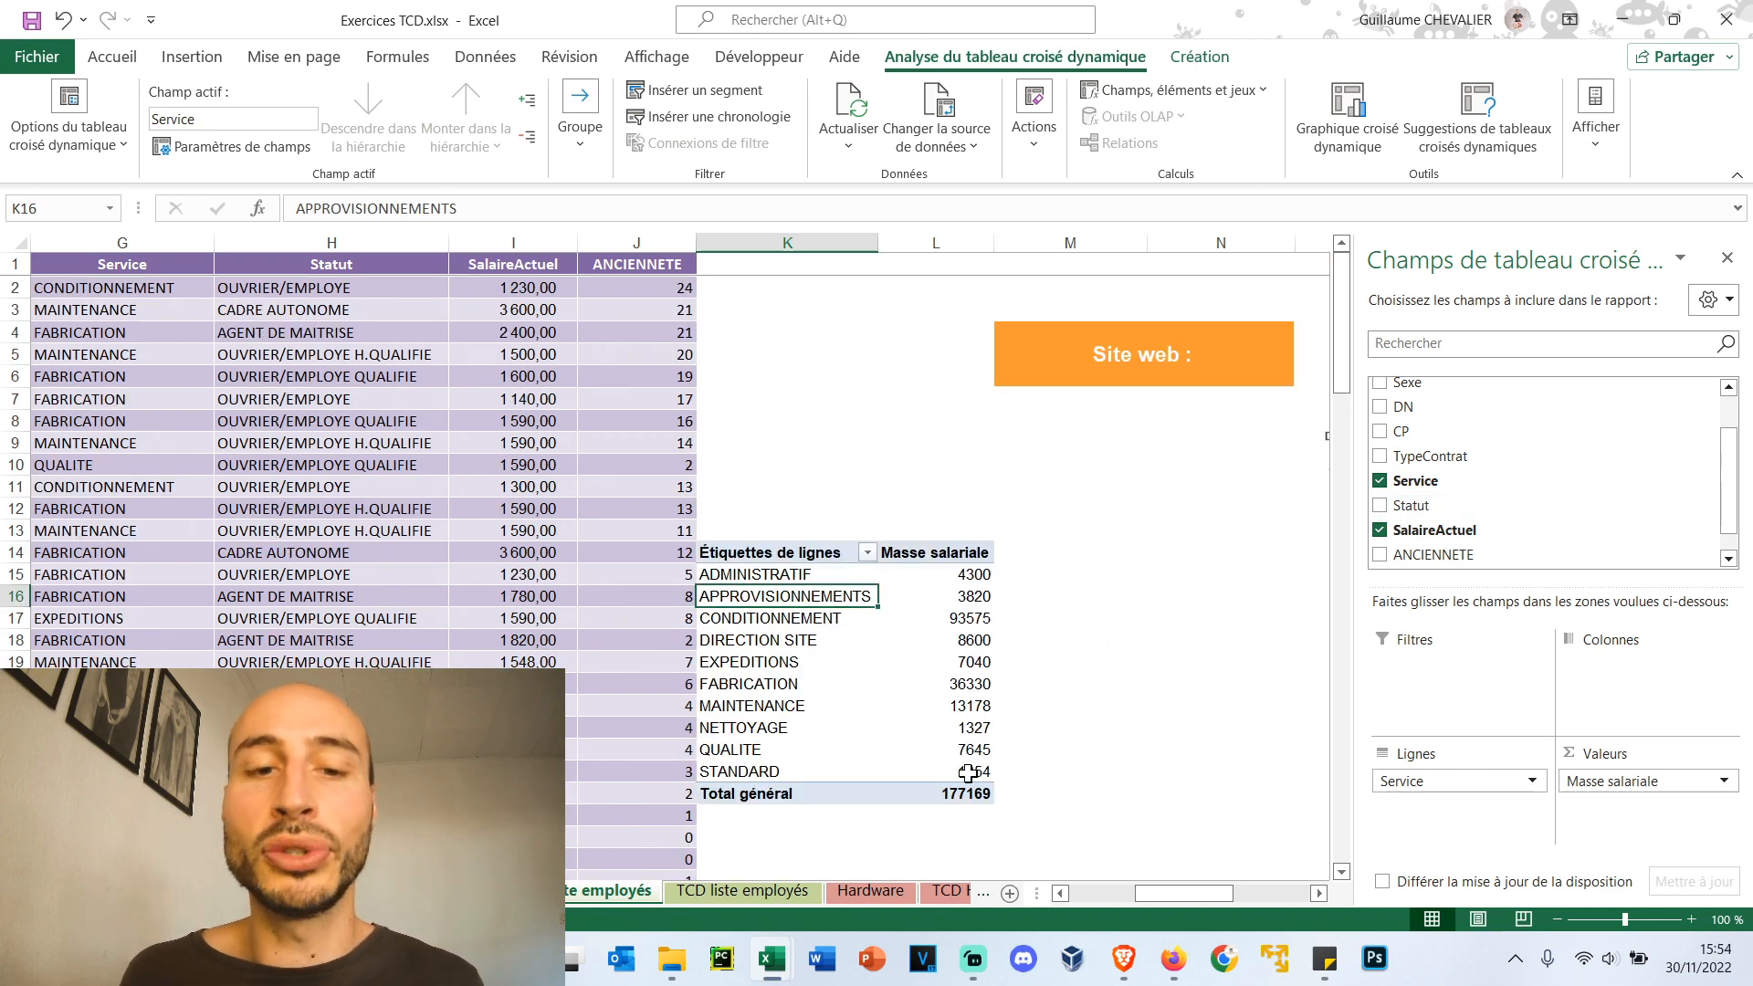
pyautogui.doubleClick(954, 556)
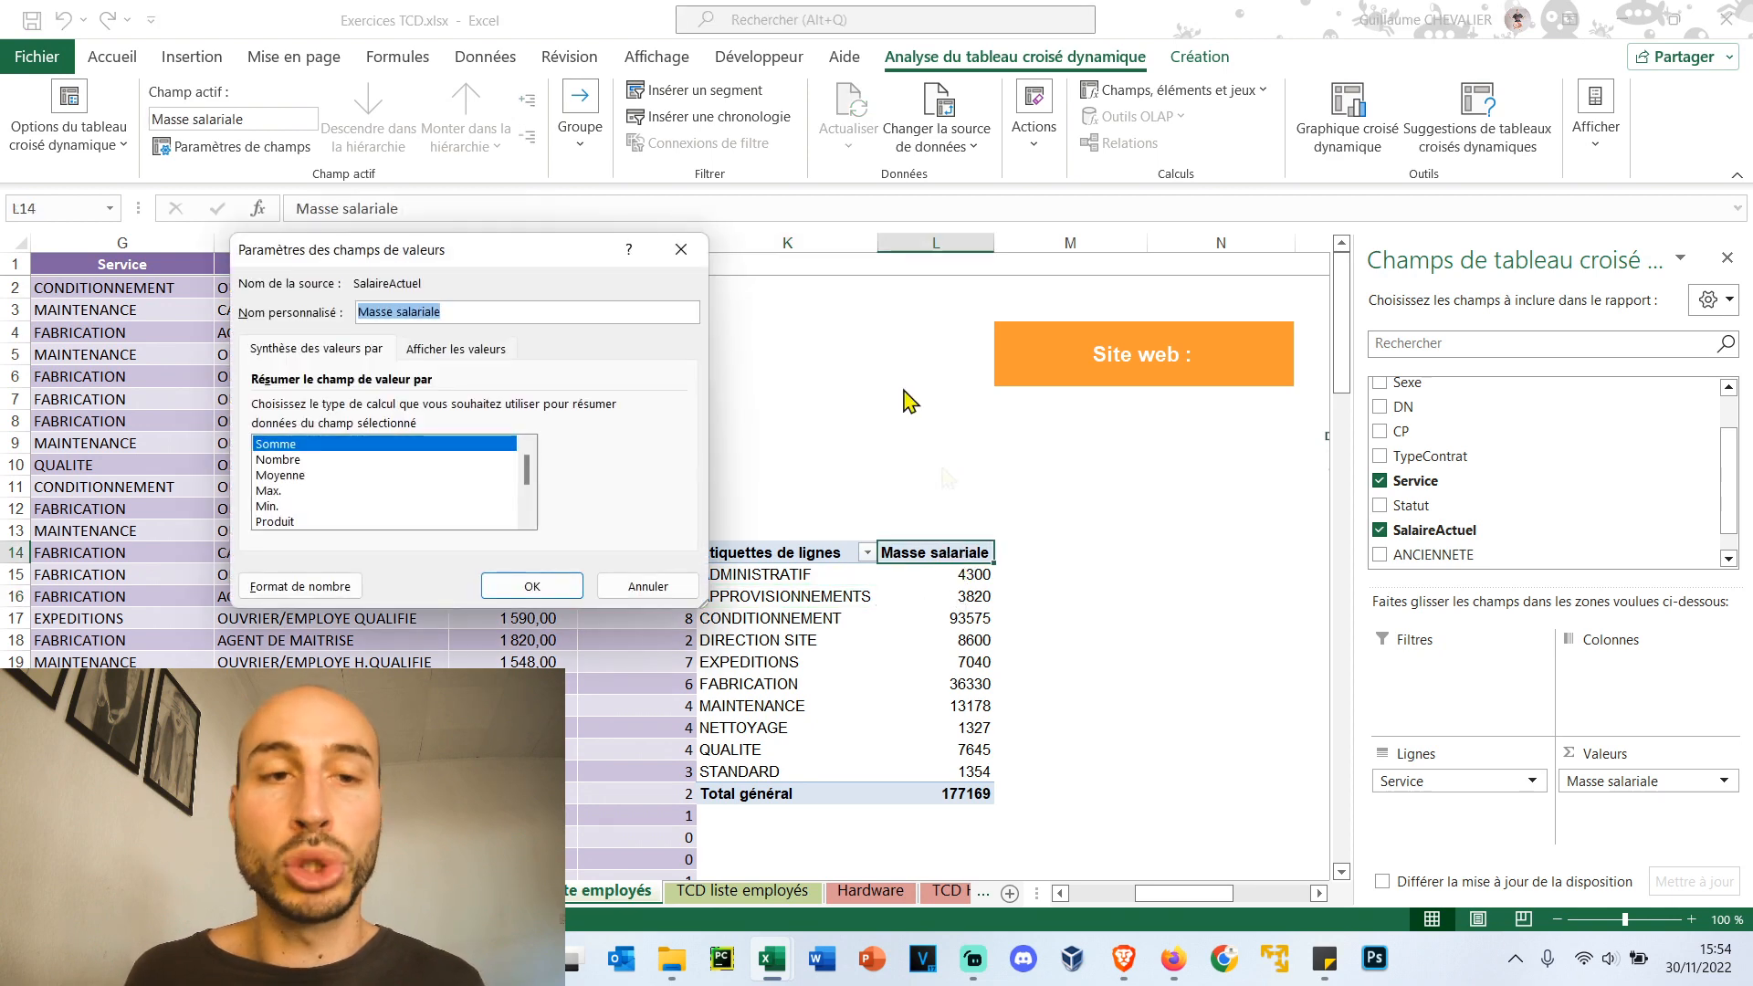
pyautogui.click(298, 477)
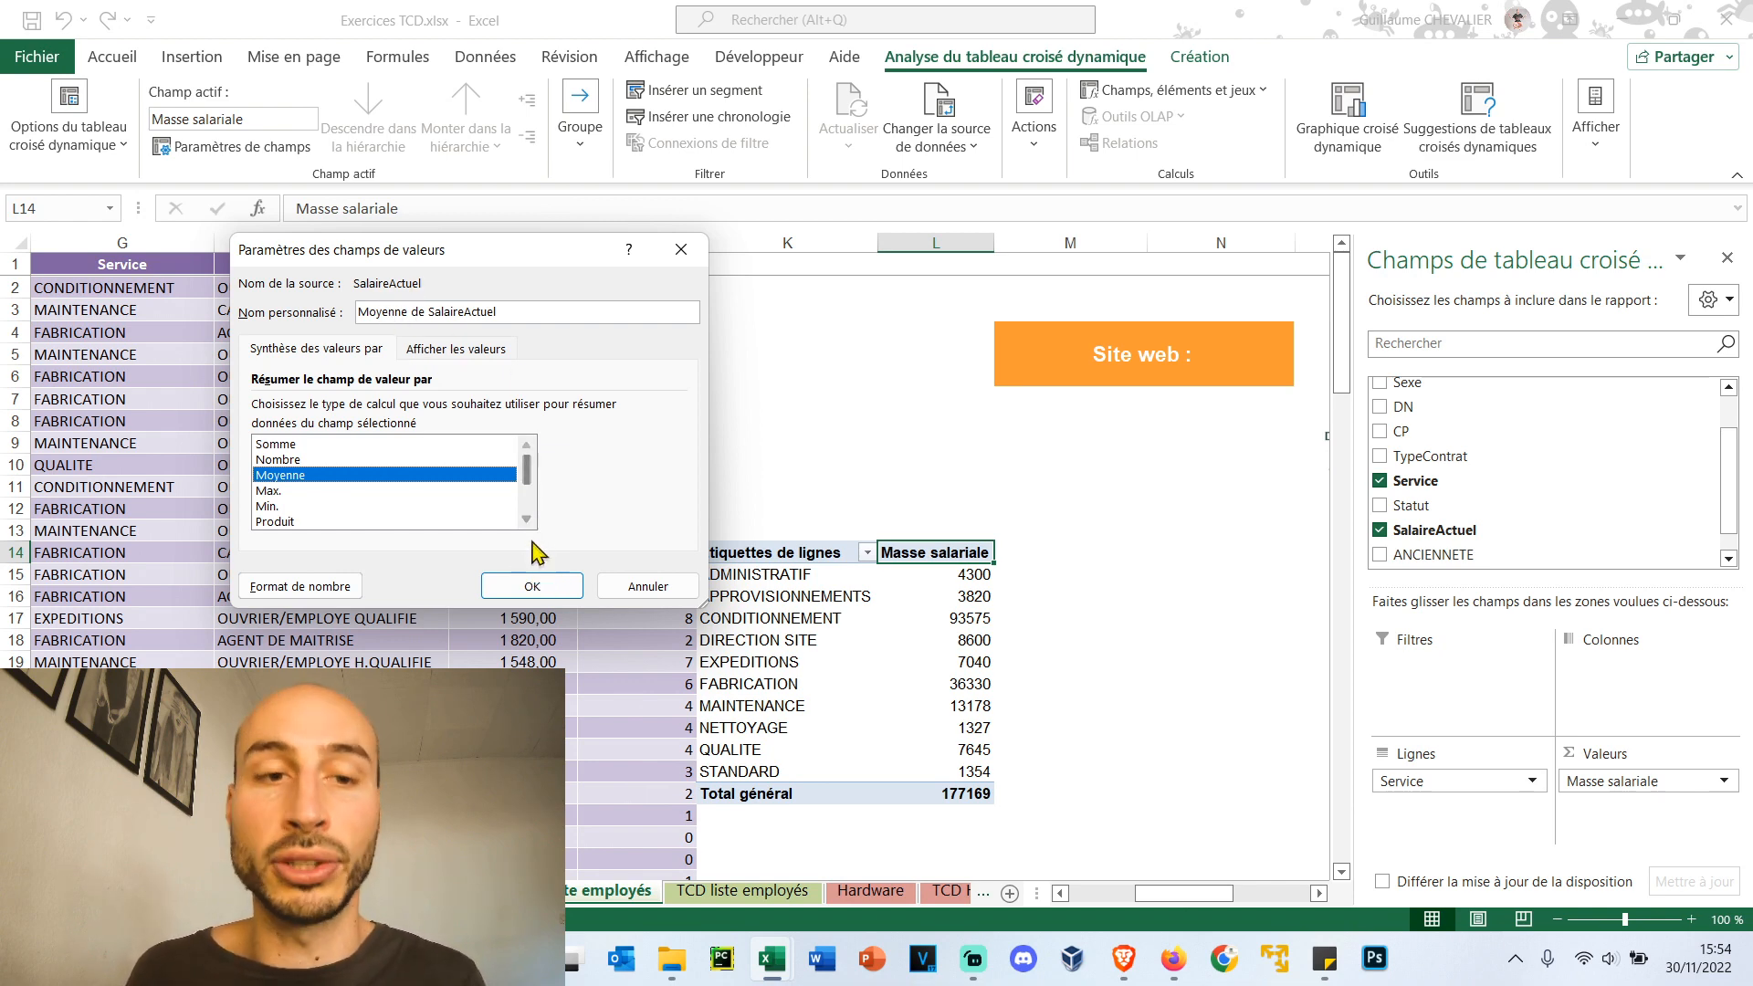
pyautogui.click(532, 587)
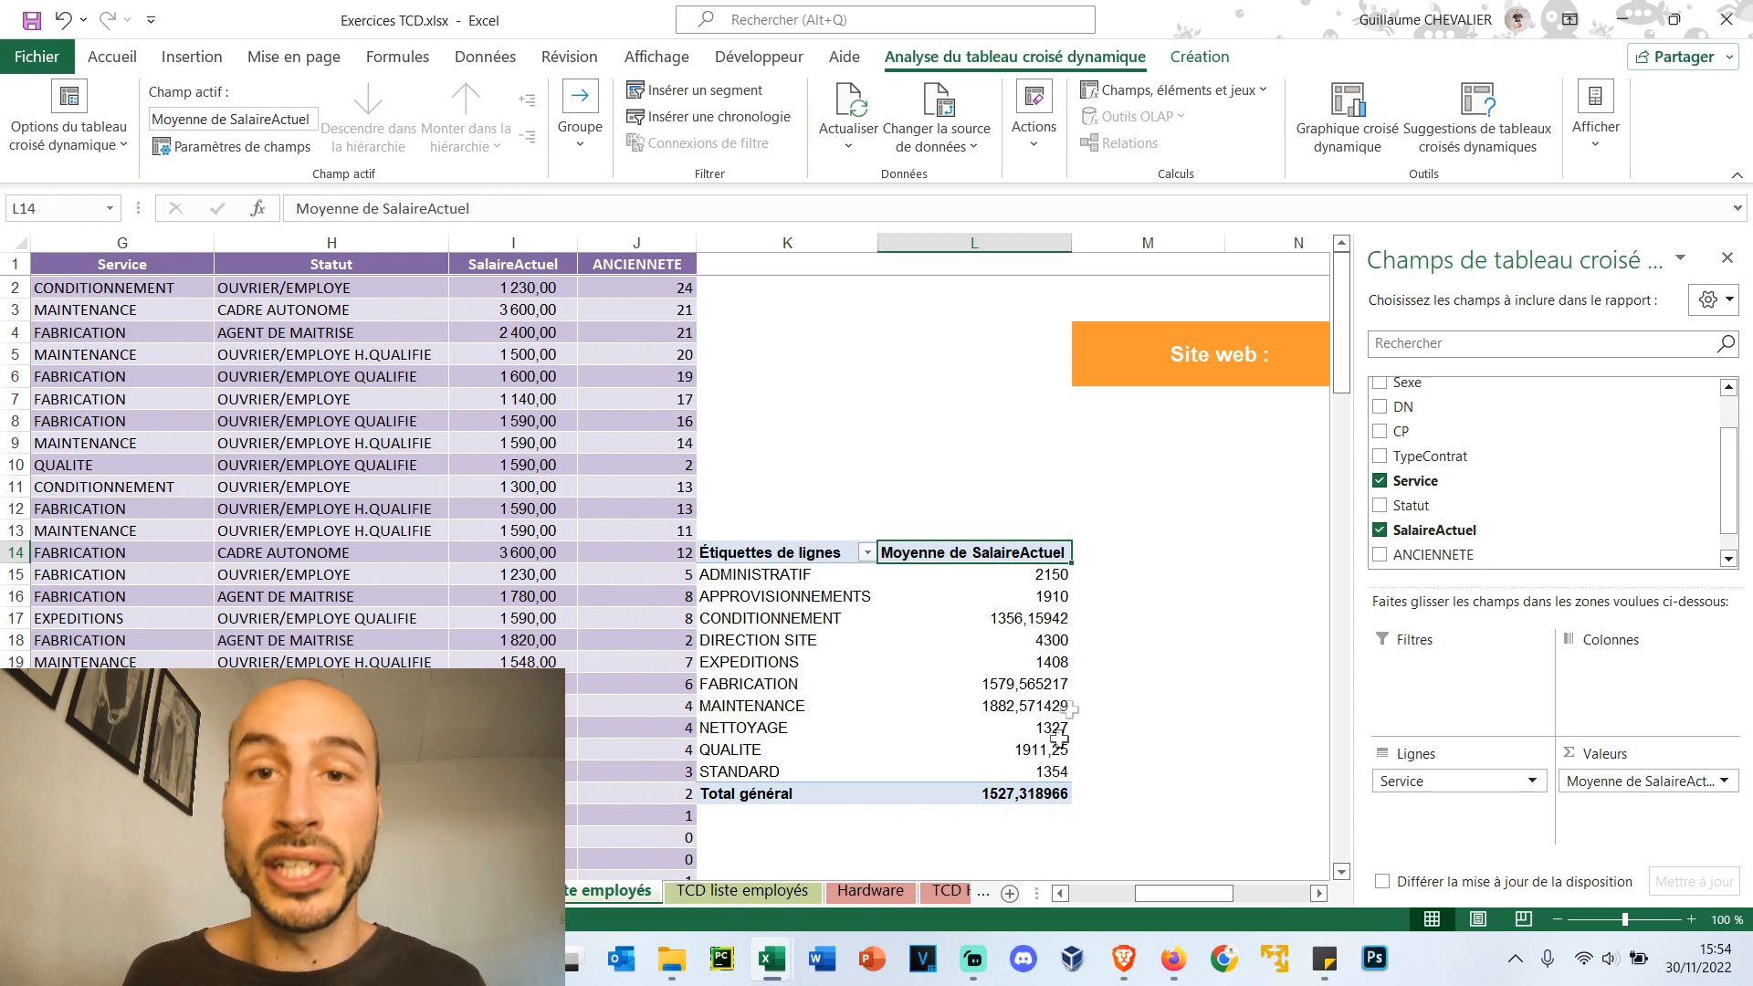
# Format the average salaries of all services, ADMINISTRATIF through STANDARD, with two decimal places
pyautogui.moveTo(1004, 574); pyautogui.dragTo(1004, 772)
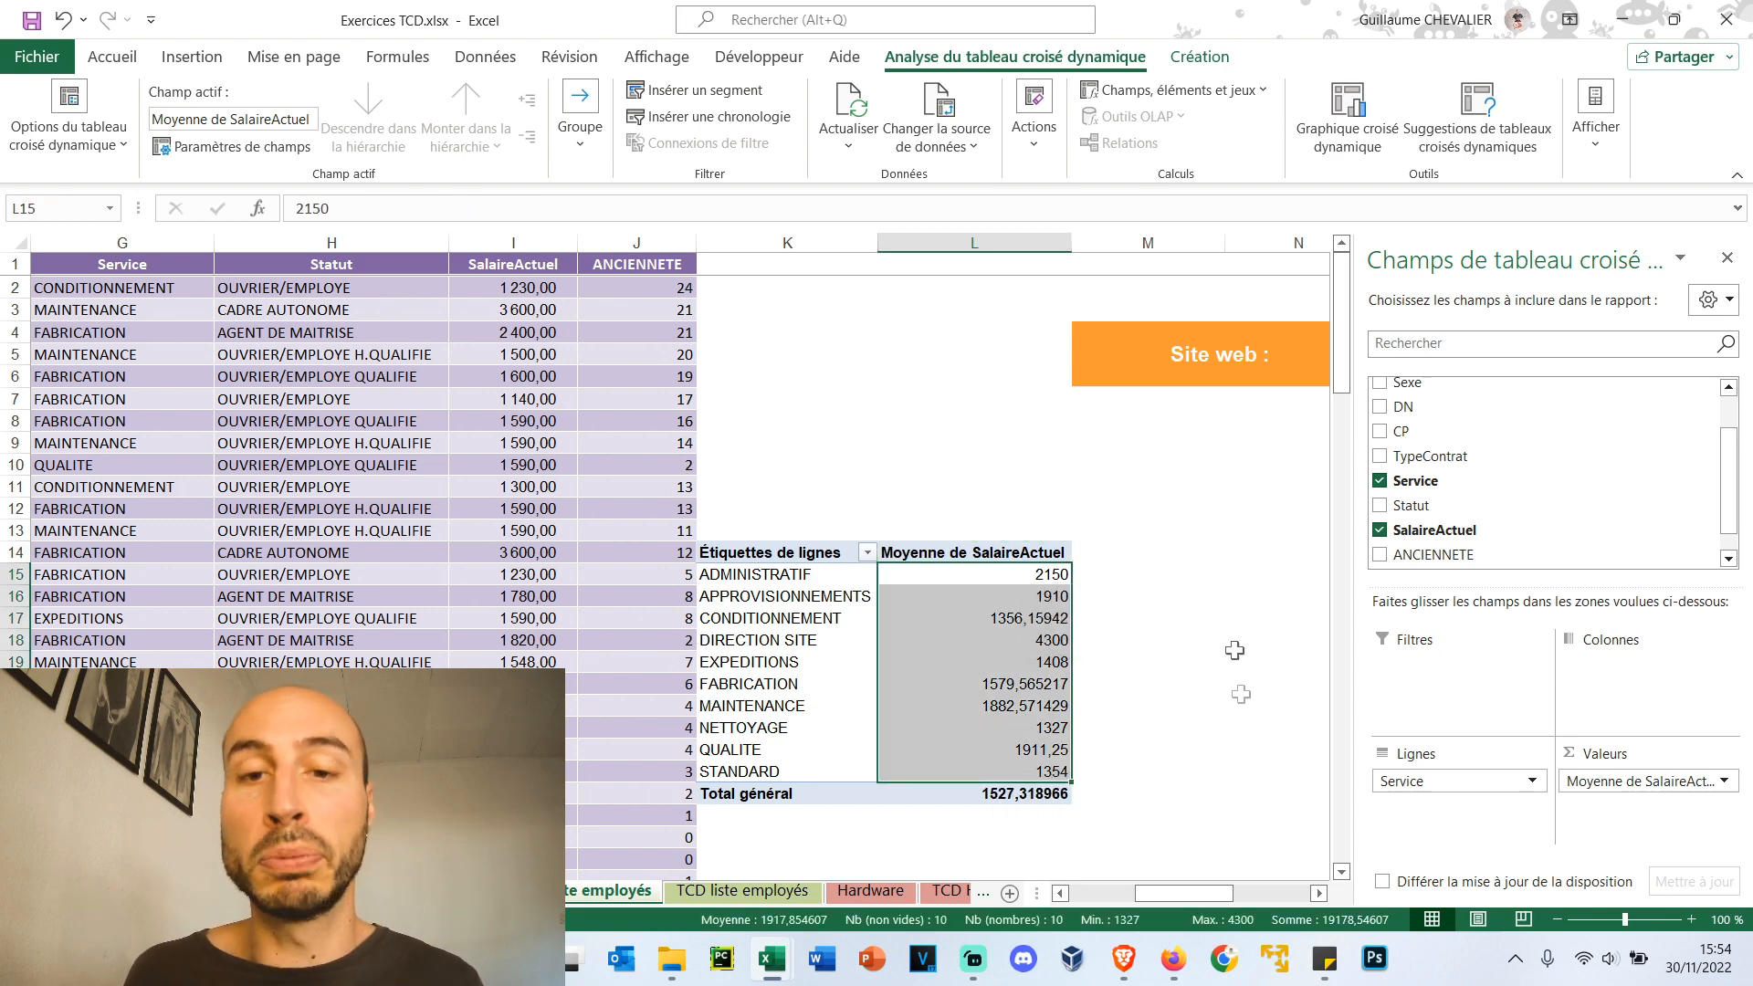
pyautogui.rightClick(1046, 584)
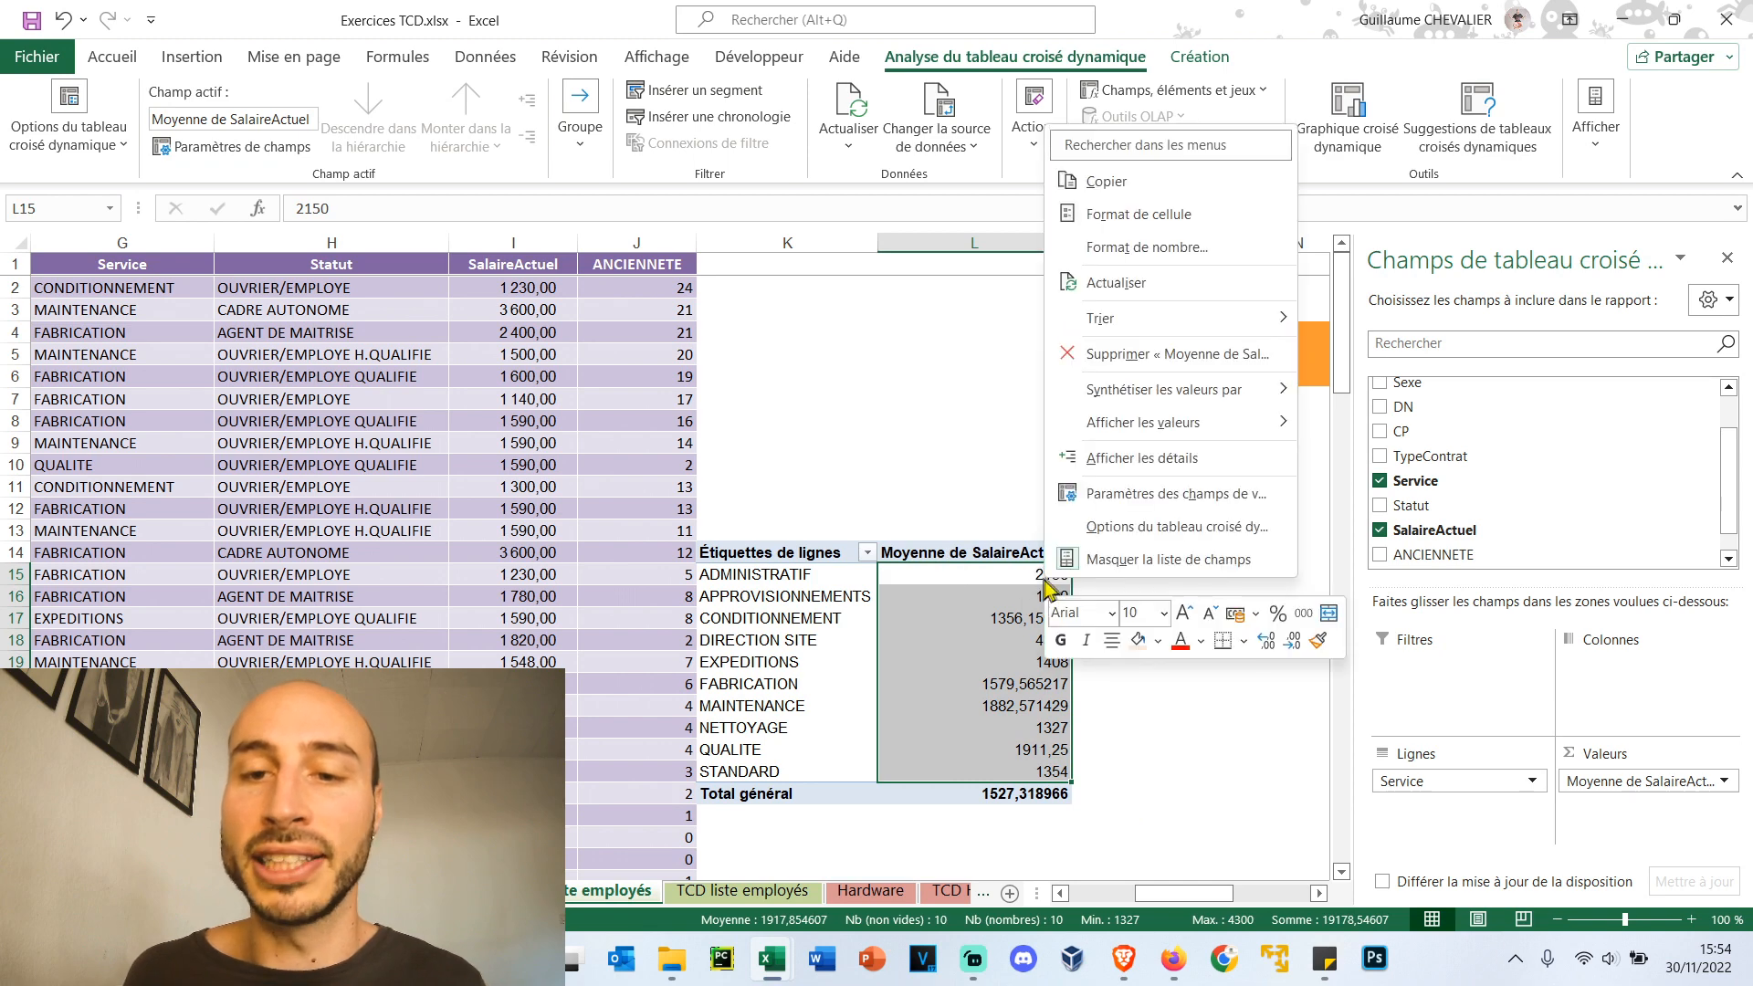
pyautogui.click(1269, 643)
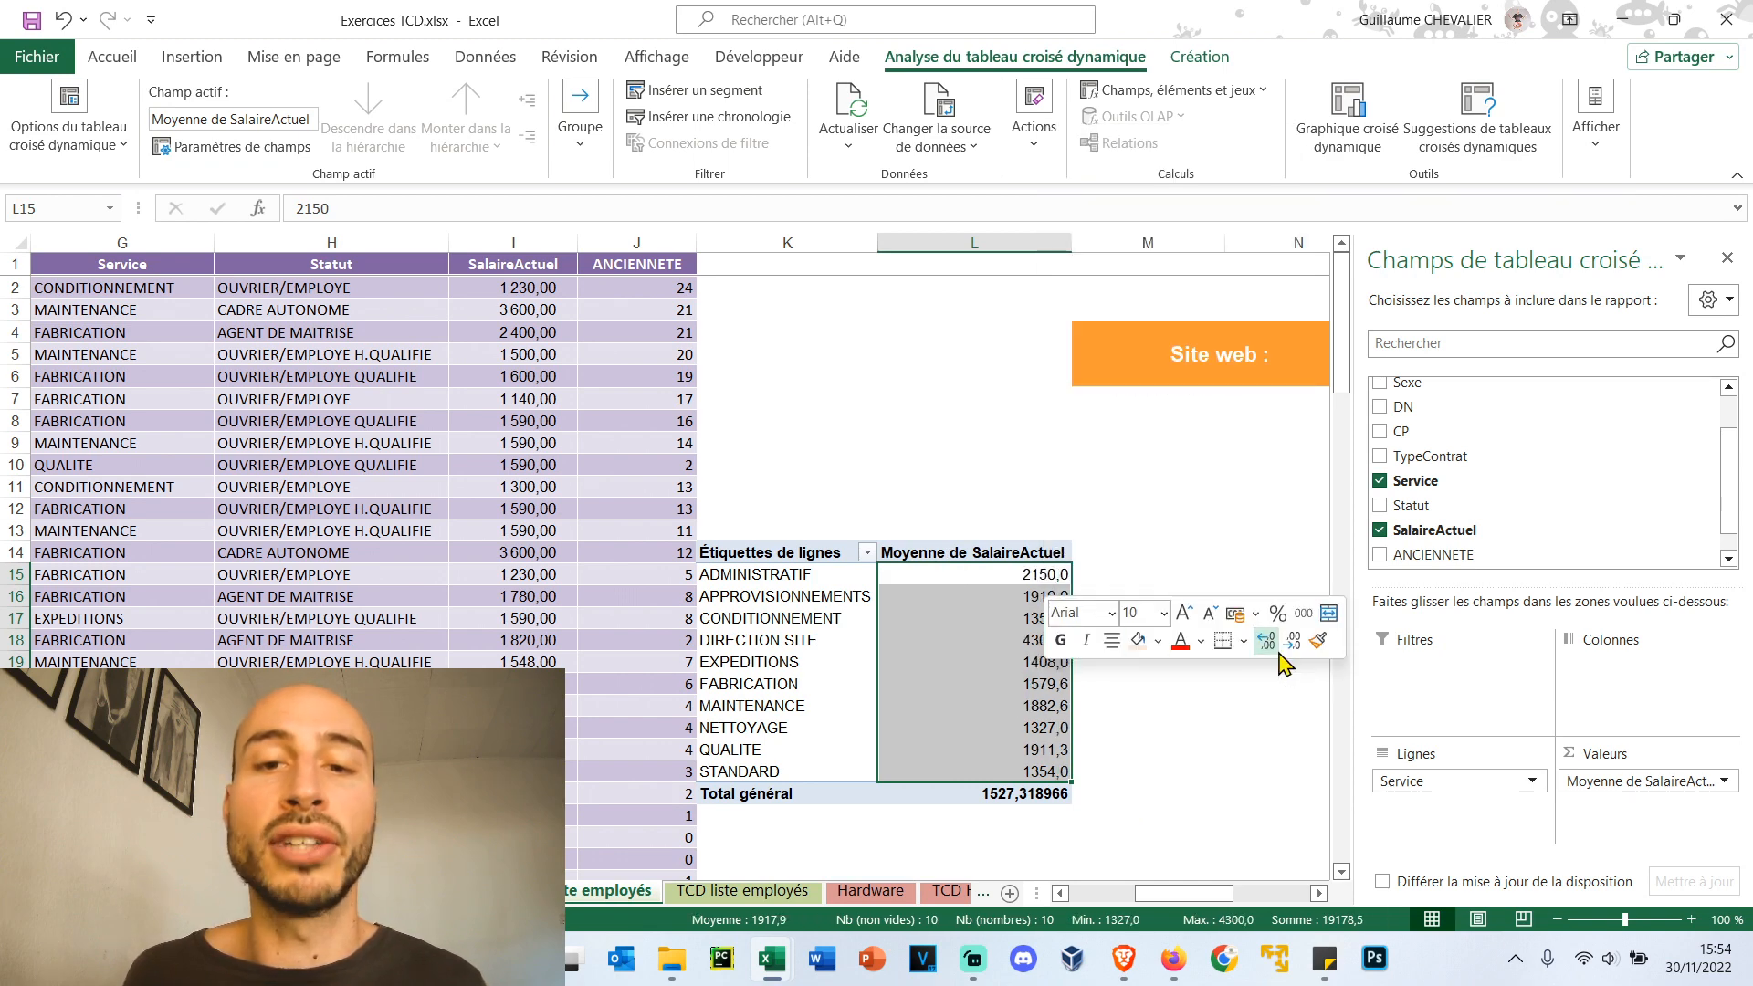
pyautogui.click(1292, 640)
pyautogui.click(943, 613)
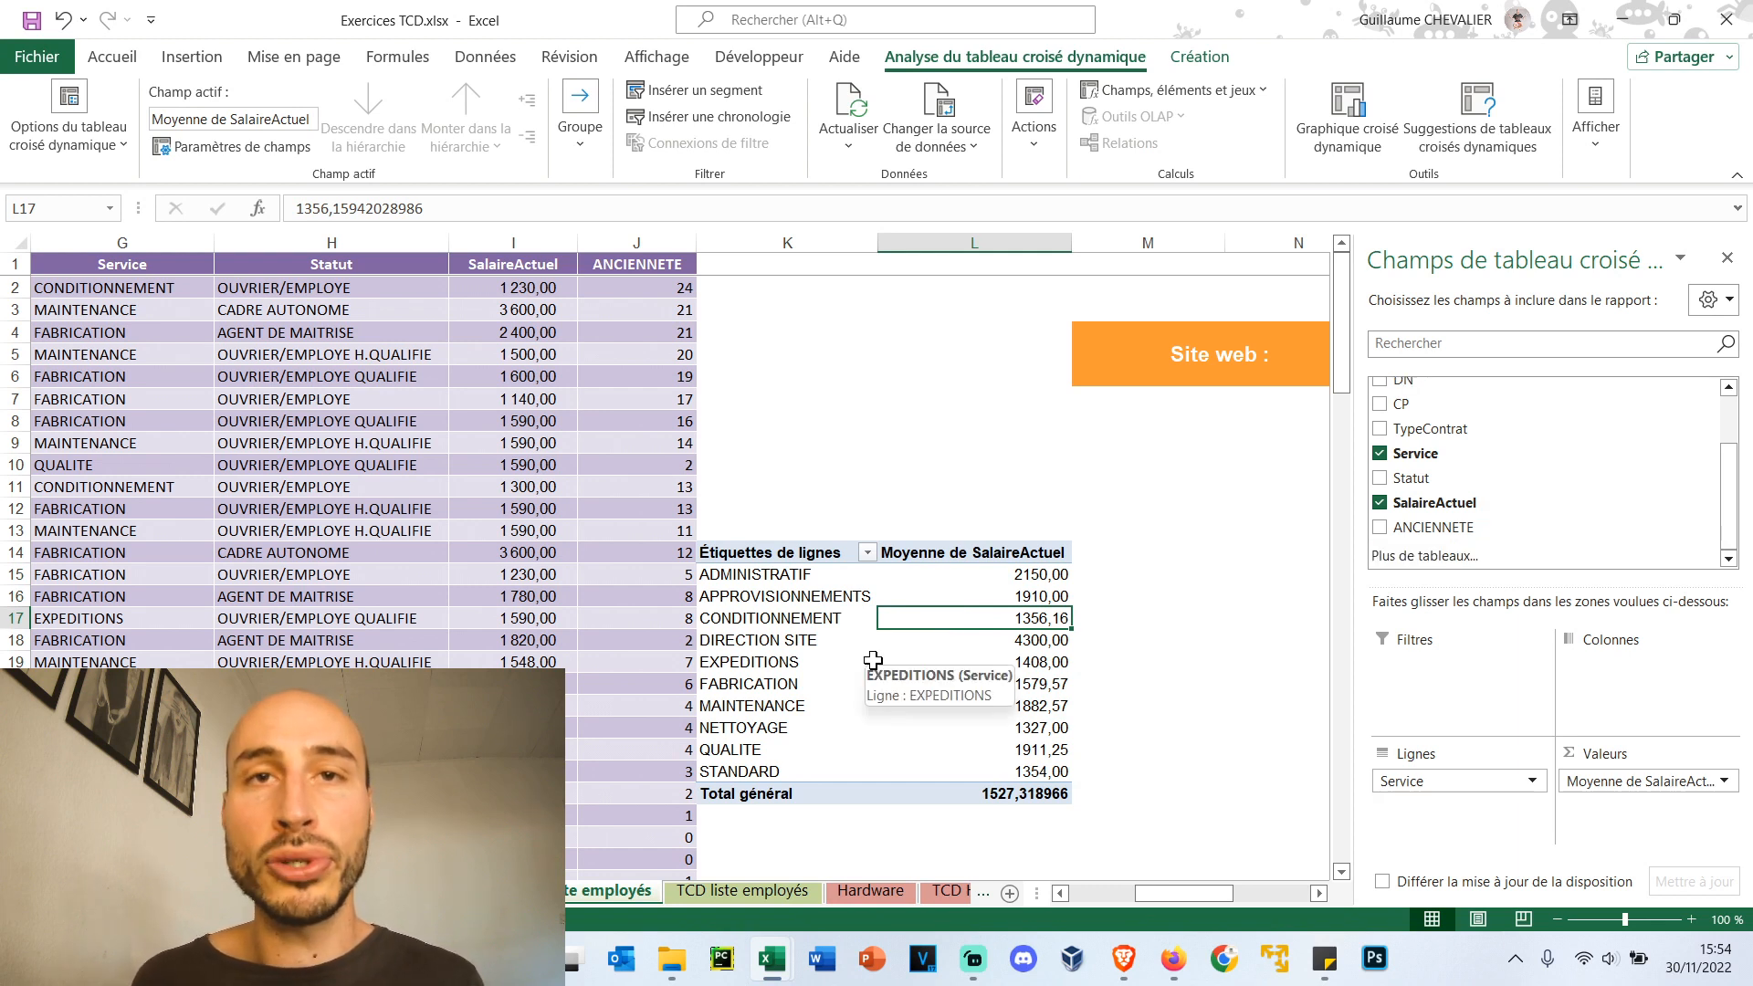
# Add the Sexe field to the pivot table's columns area and check the overall average salary for F and H
pyautogui.scroll(-1, 874, 660)
pyautogui.scroll(1, 874, 660)
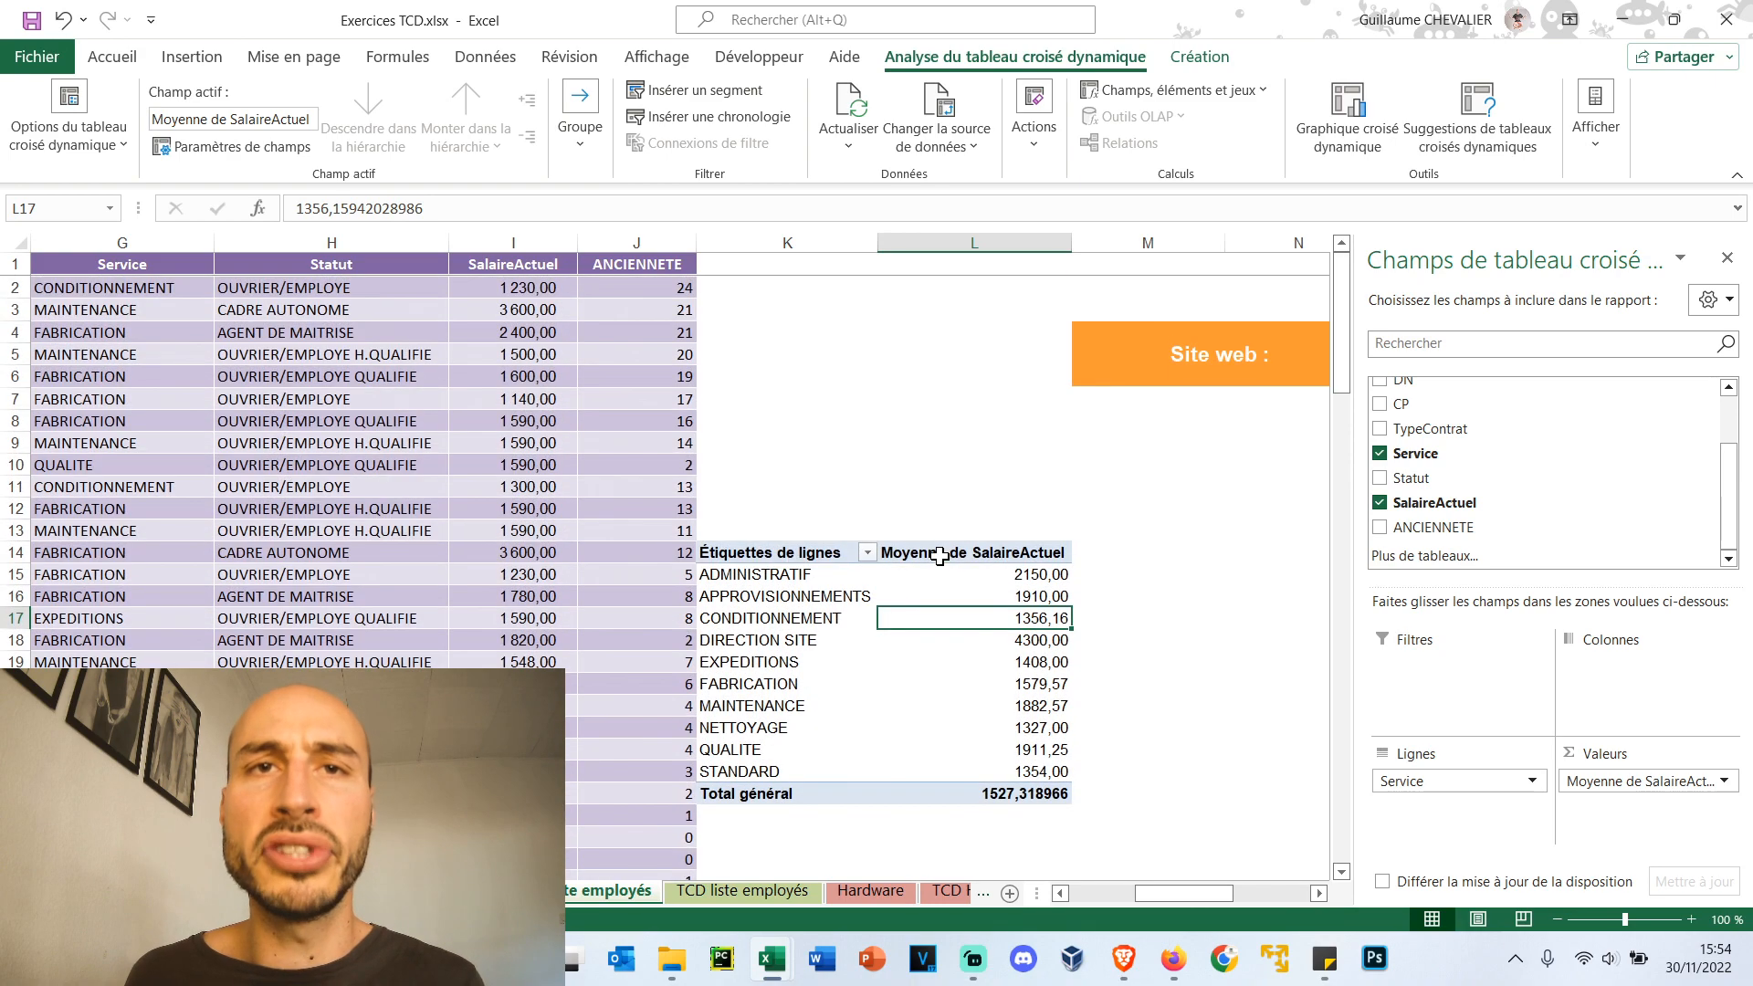
pyautogui.scroll(1, 1491, 470)
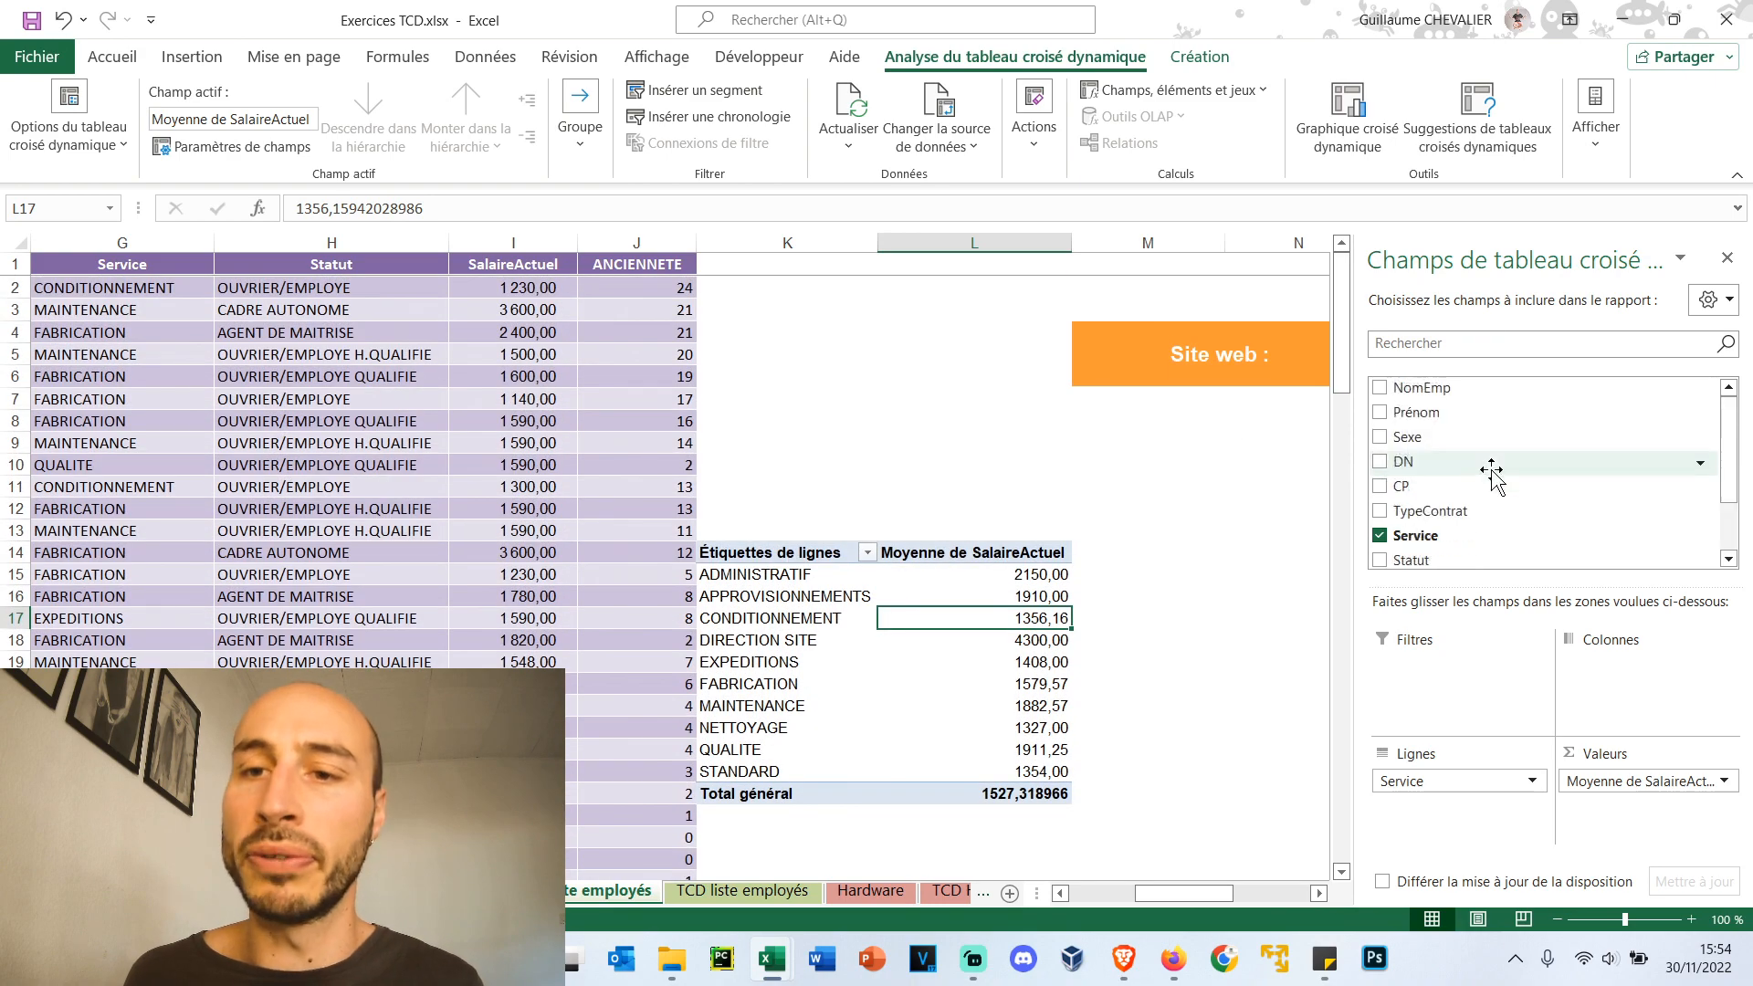
pyautogui.click(1380, 438)
pyautogui.scroll(-5, 1174, 618)
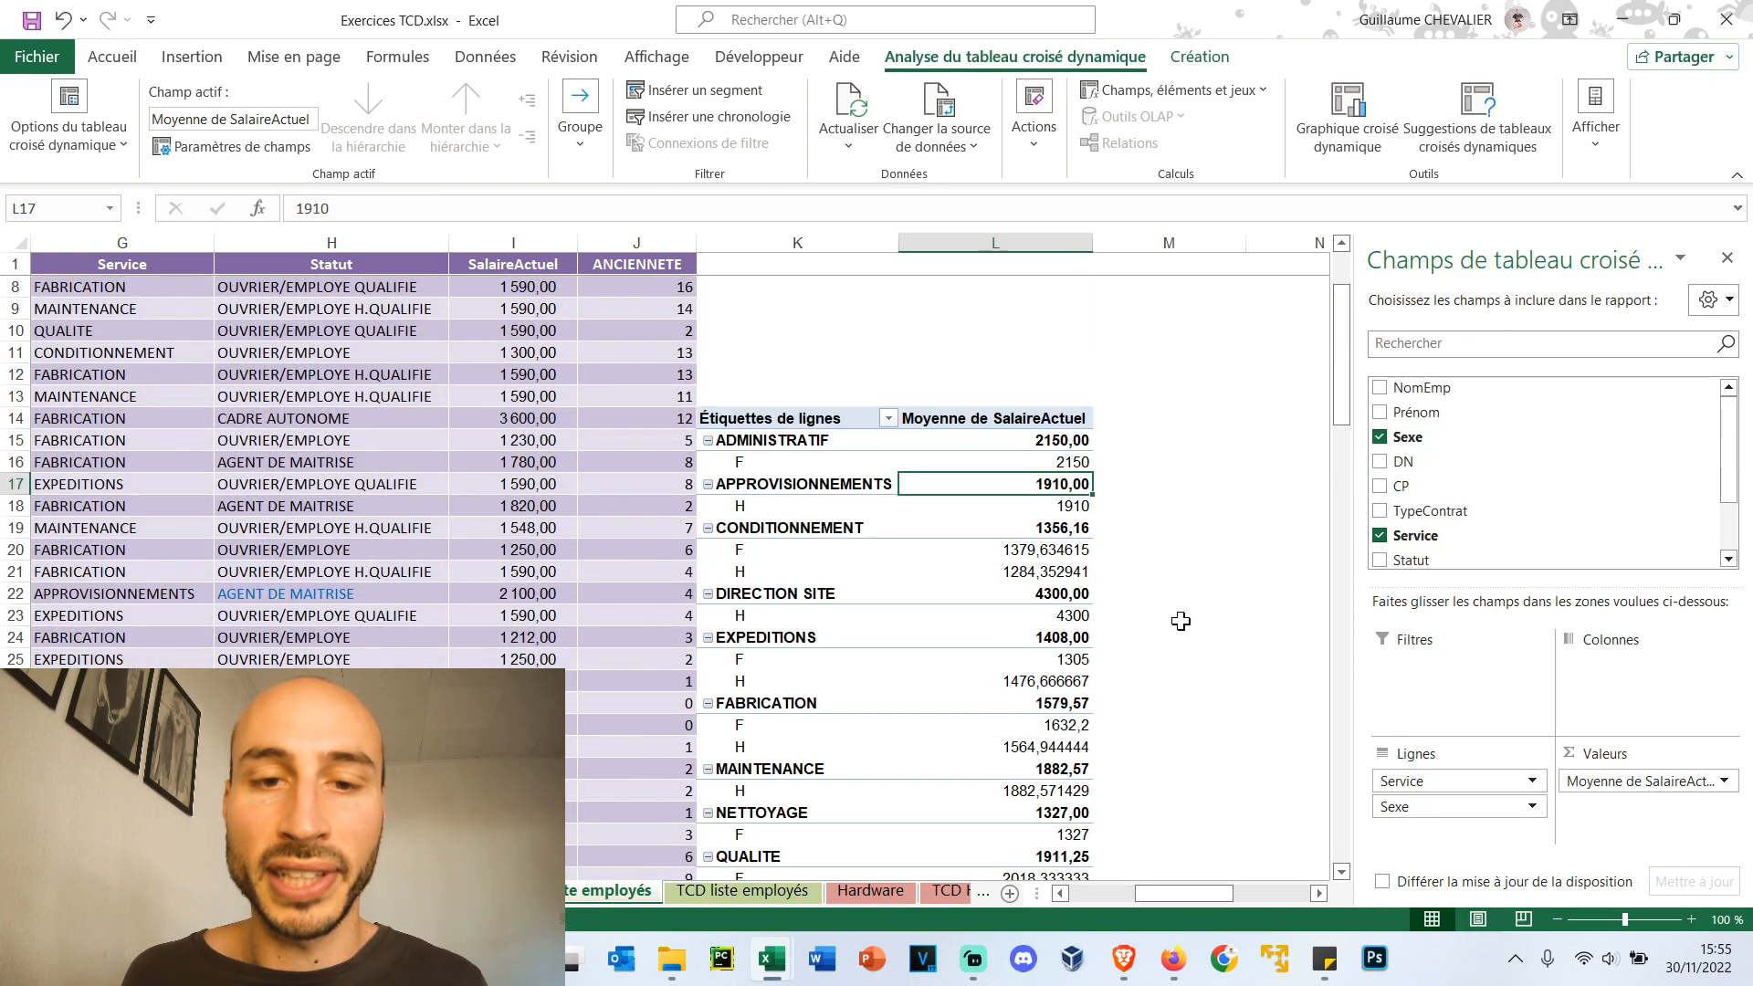
pyautogui.scroll(4, 1178, 621)
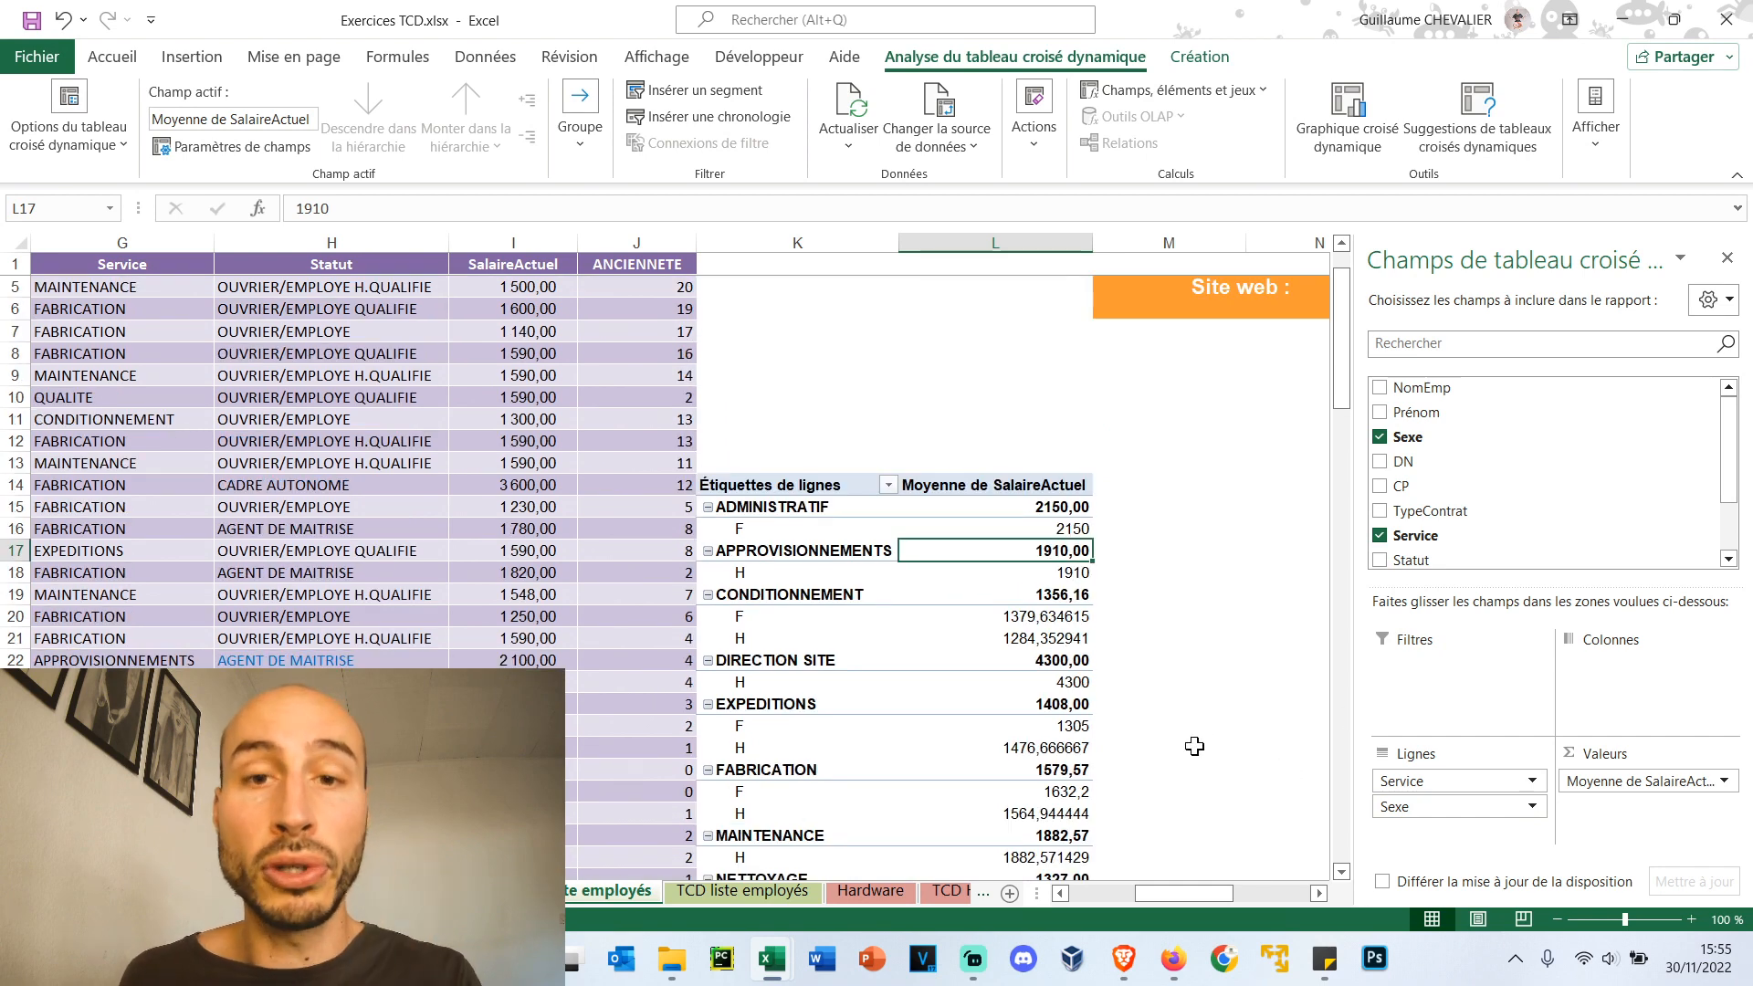
pyautogui.moveTo(1483, 805); pyautogui.dragTo(1635, 671)
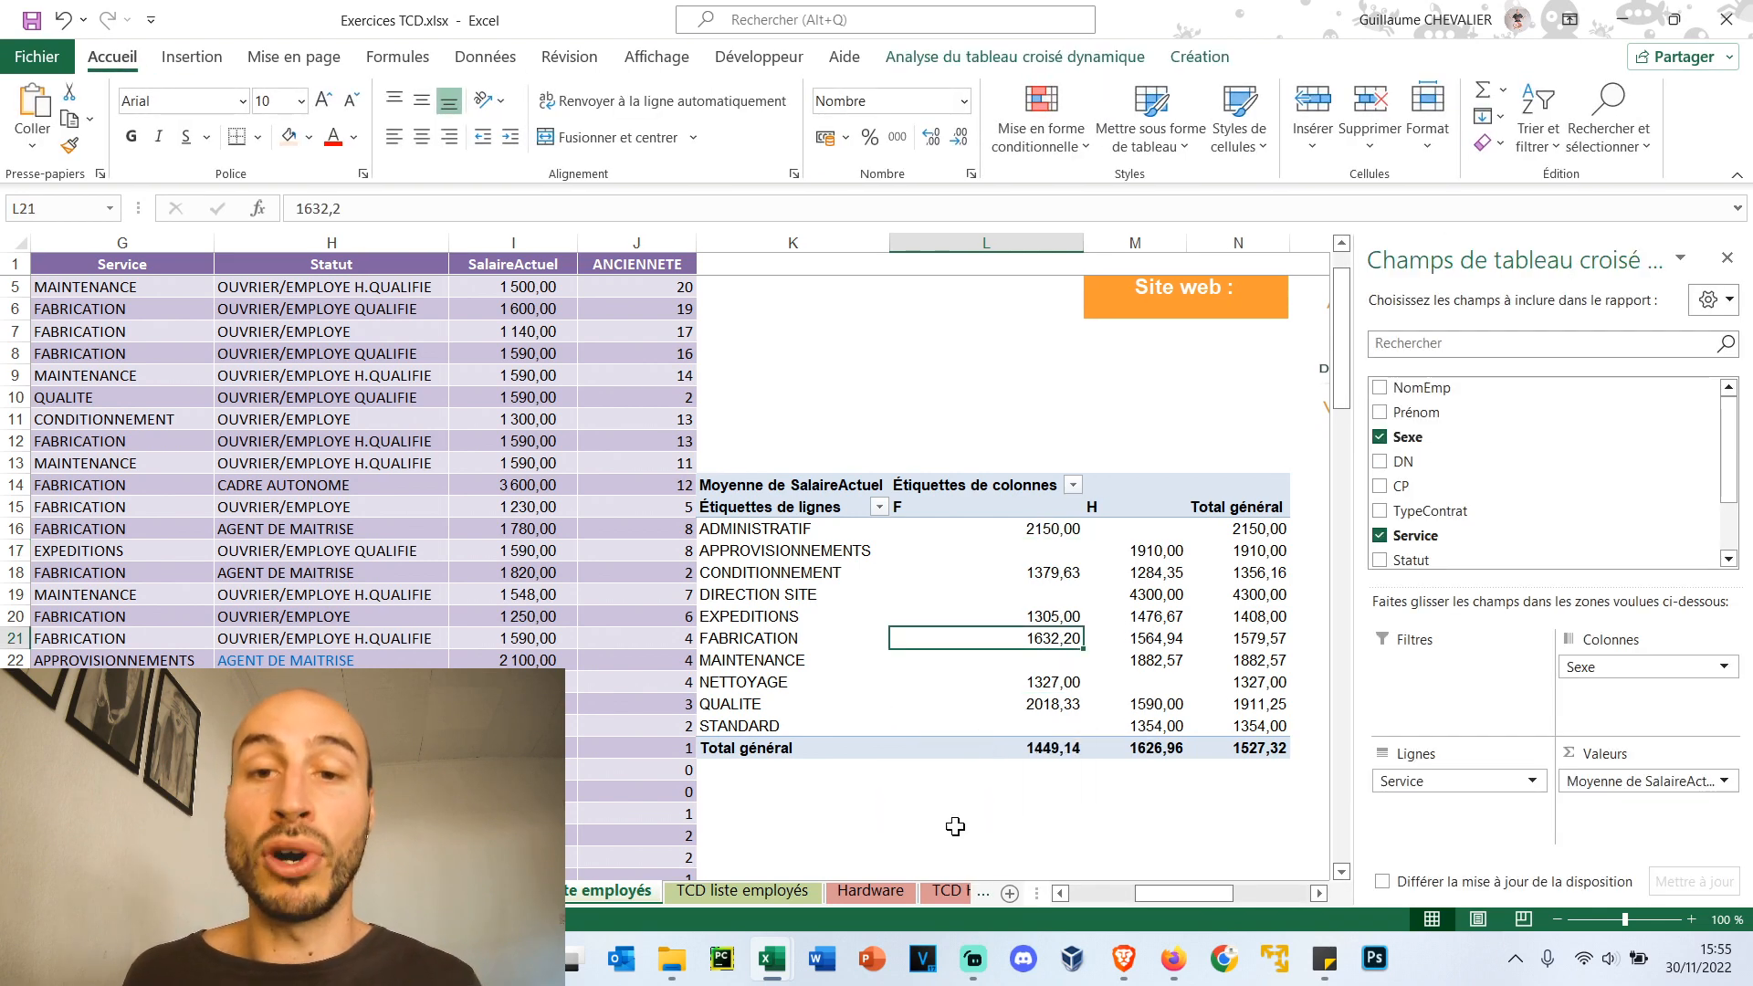
pyautogui.click(1019, 748)
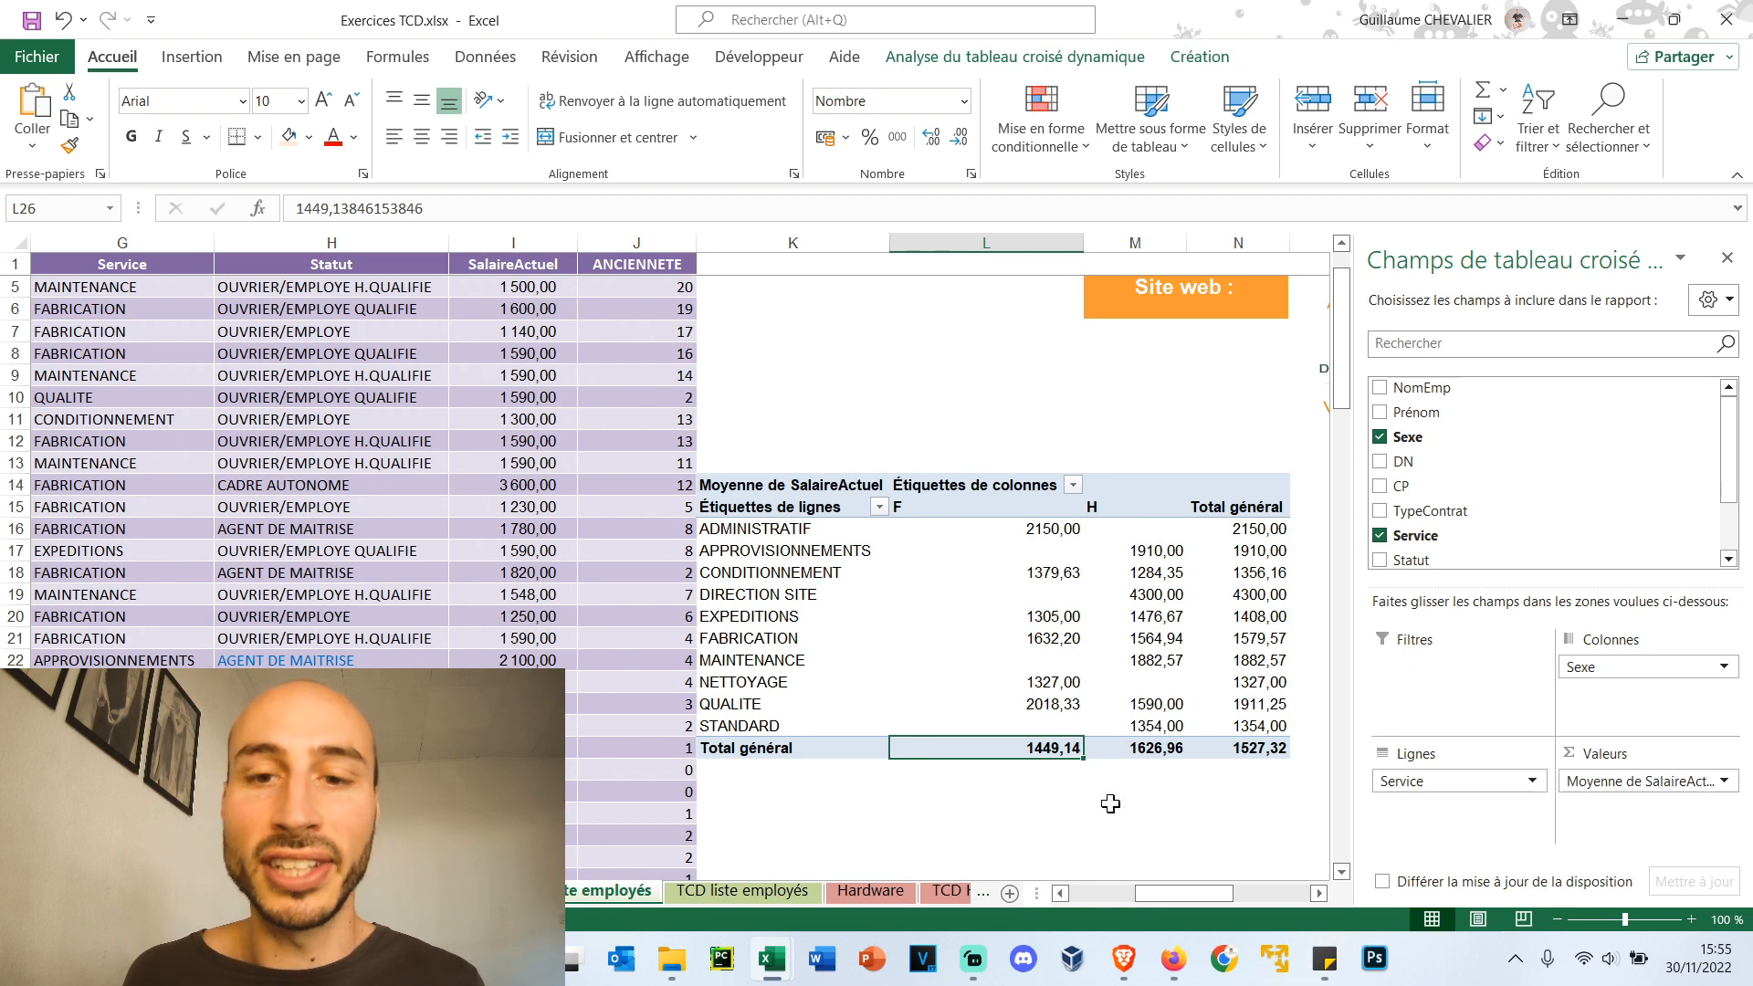
pyautogui.click(1137, 751)
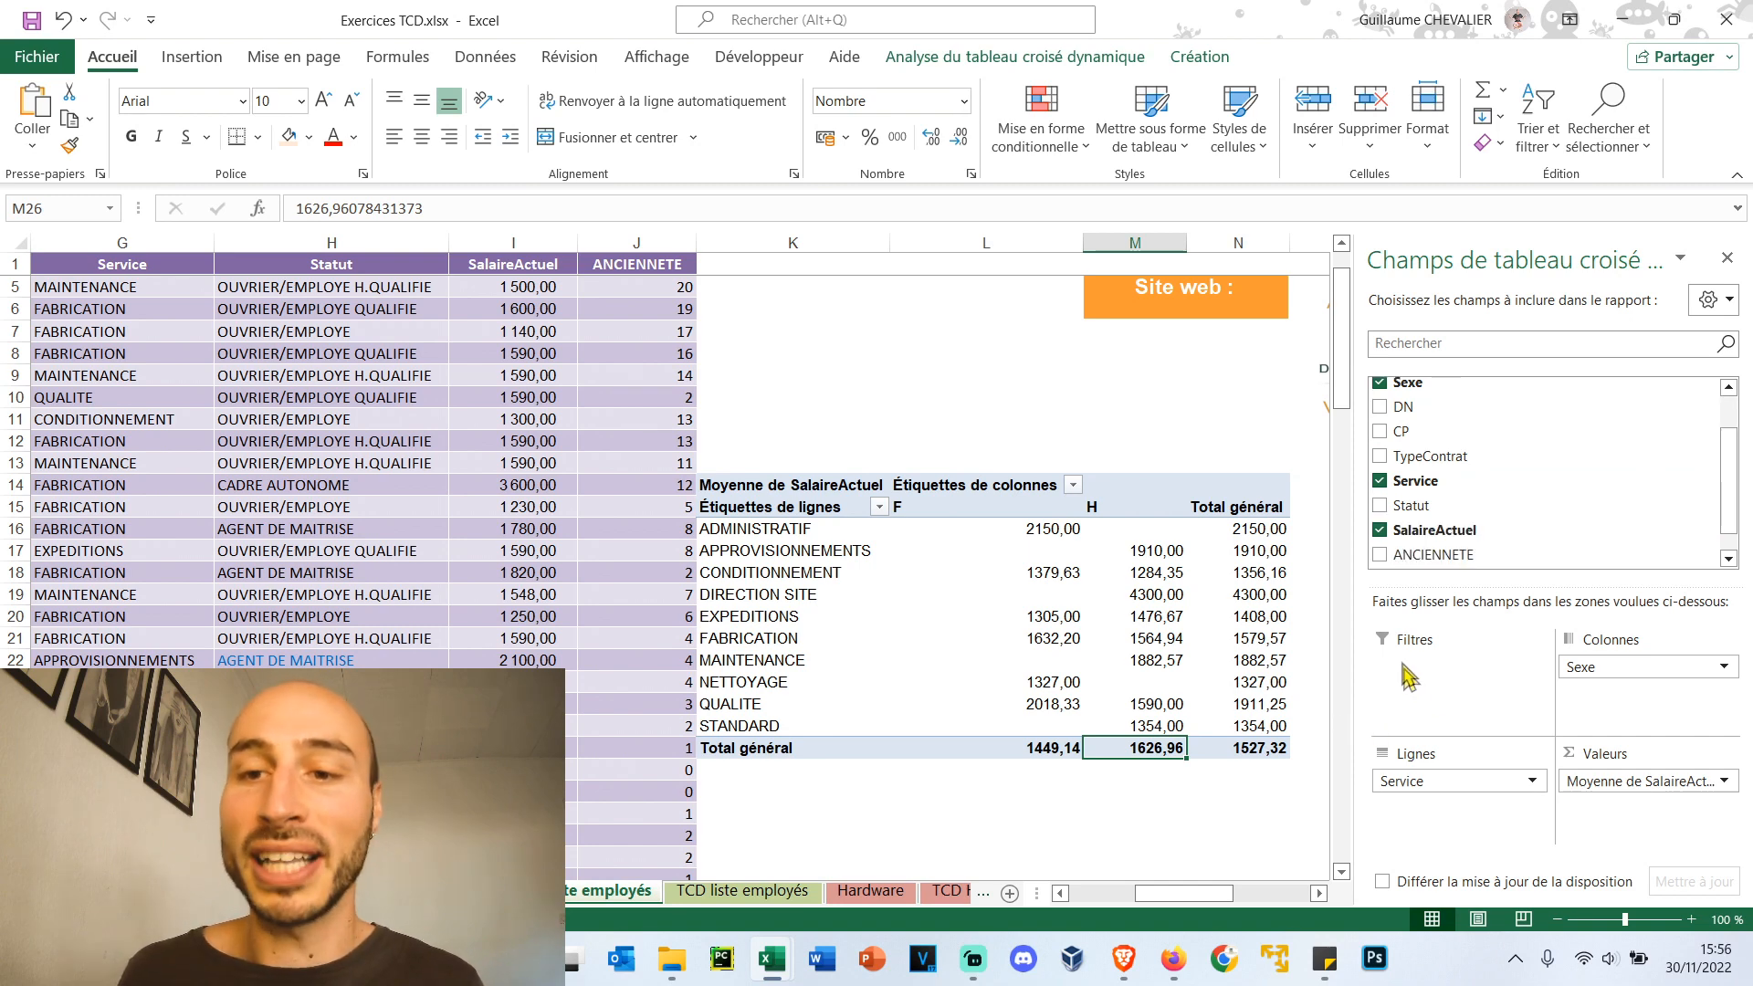
# Add the ANCIENNETE field to the pivot table's report filter area
pyautogui.scroll(-1, 1612, 452)
pyautogui.scroll(1, 1611, 452)
pyautogui.scroll(-1, 1612, 452)
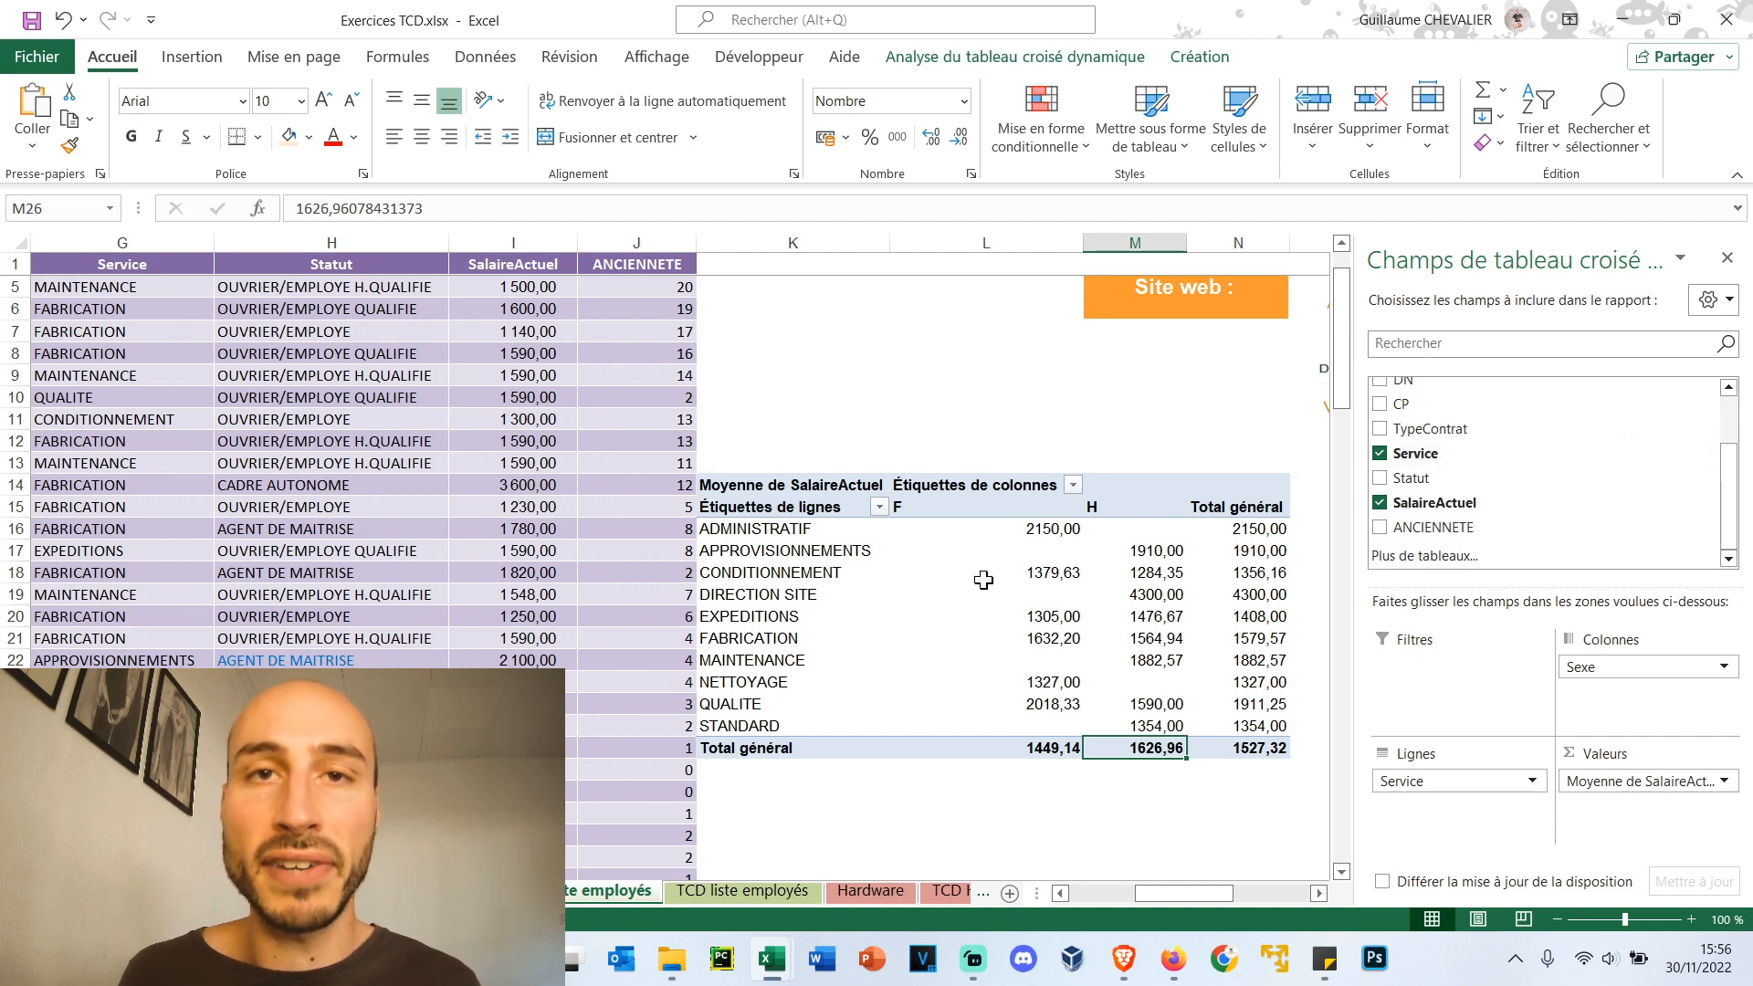
pyautogui.moveTo(983, 580)
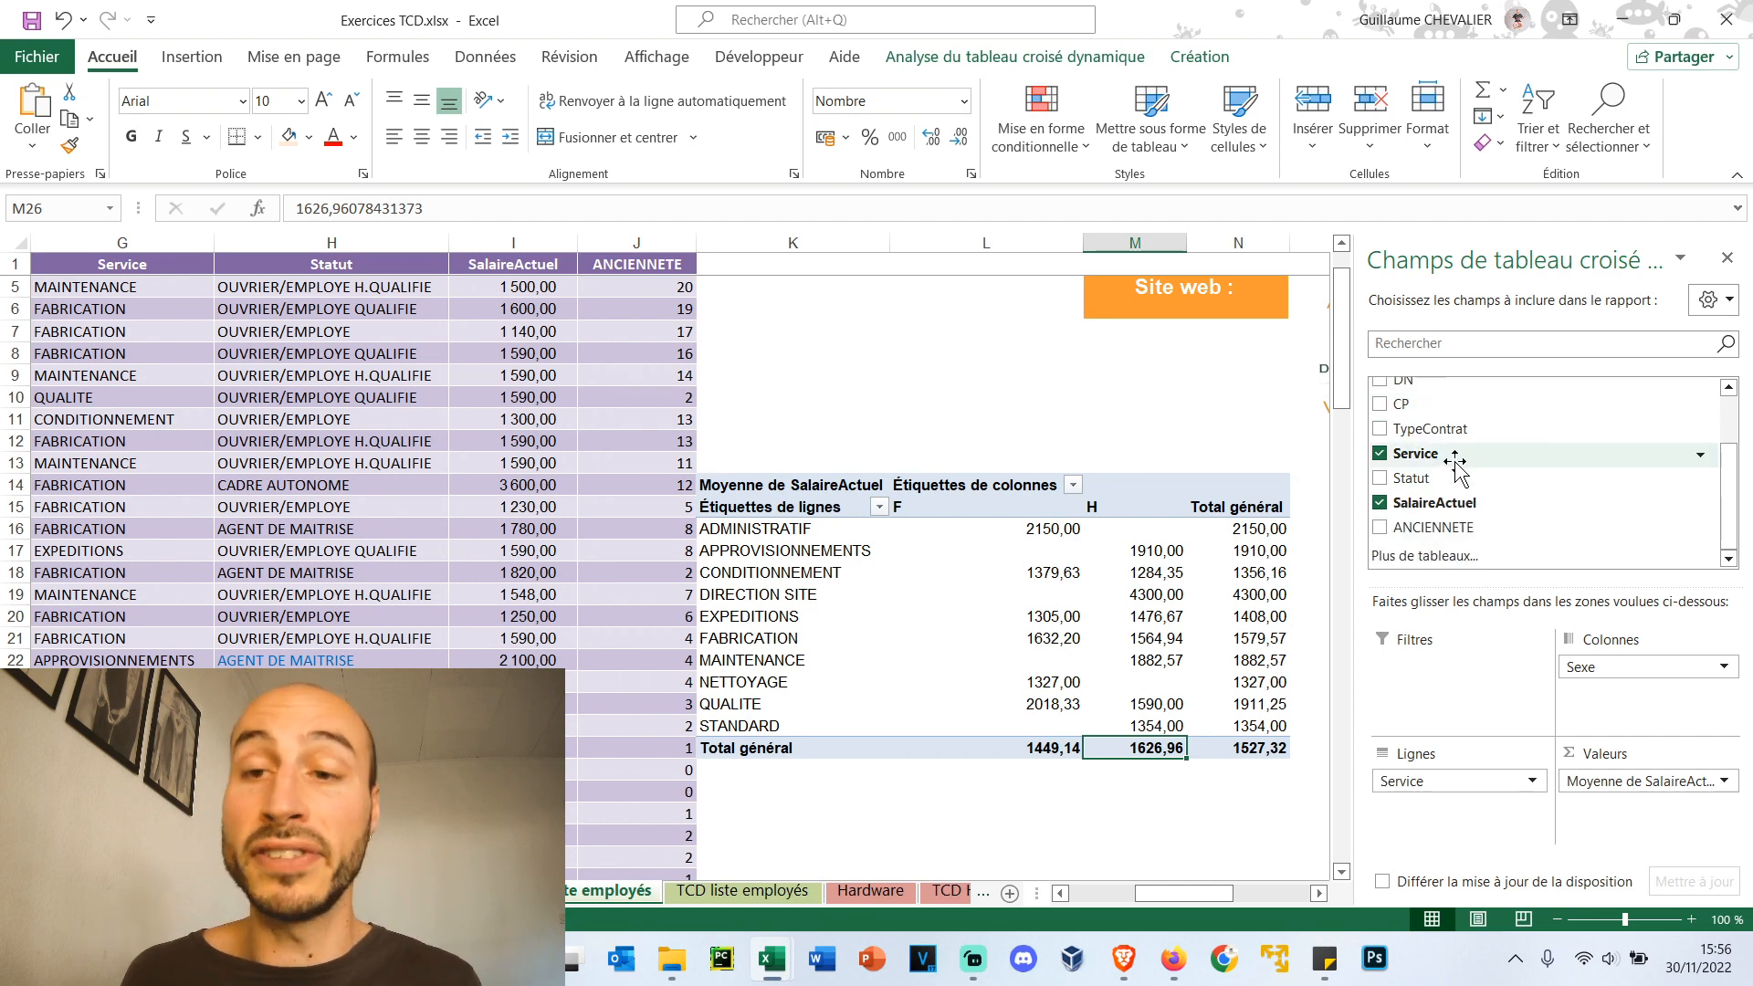
pyautogui.moveTo(1406, 529); pyautogui.dragTo(1443, 667)
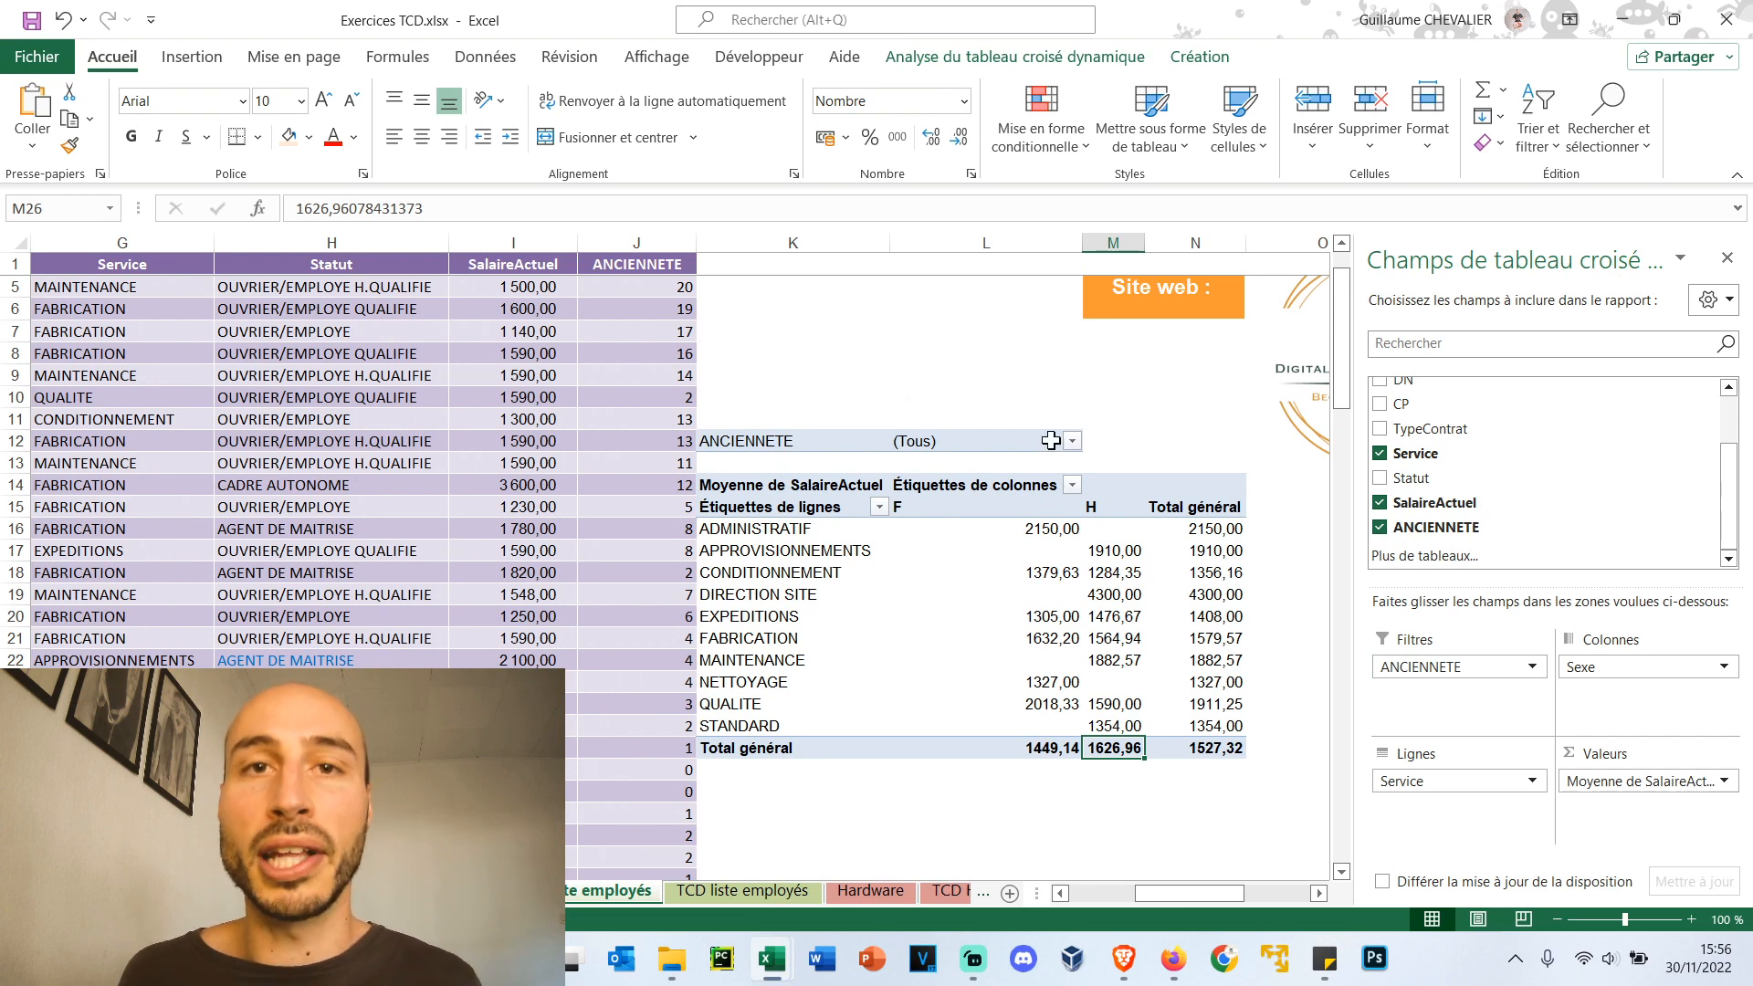
# Enable multiple selection in the ANCIENNETE report filter and exclude the values 0, 1, 2, 3, 4 and 5
pyautogui.click(1074, 443)
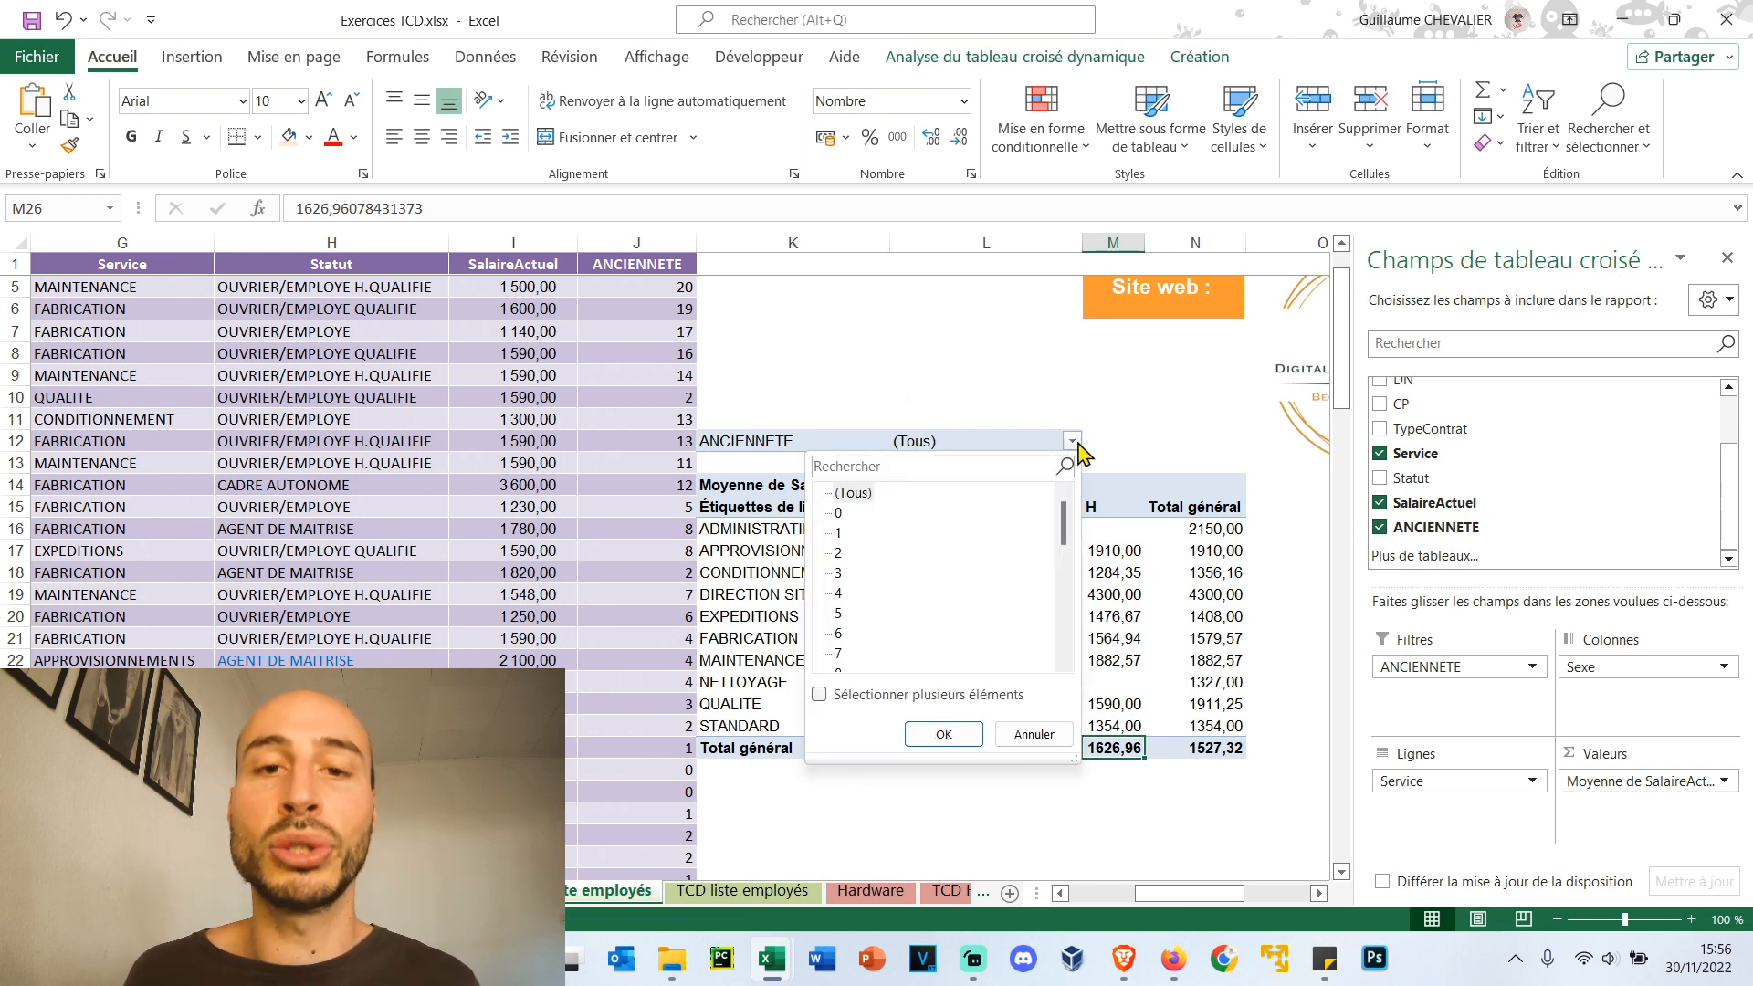
pyautogui.scroll(-5, 888, 560)
pyautogui.scroll(5, 929, 600)
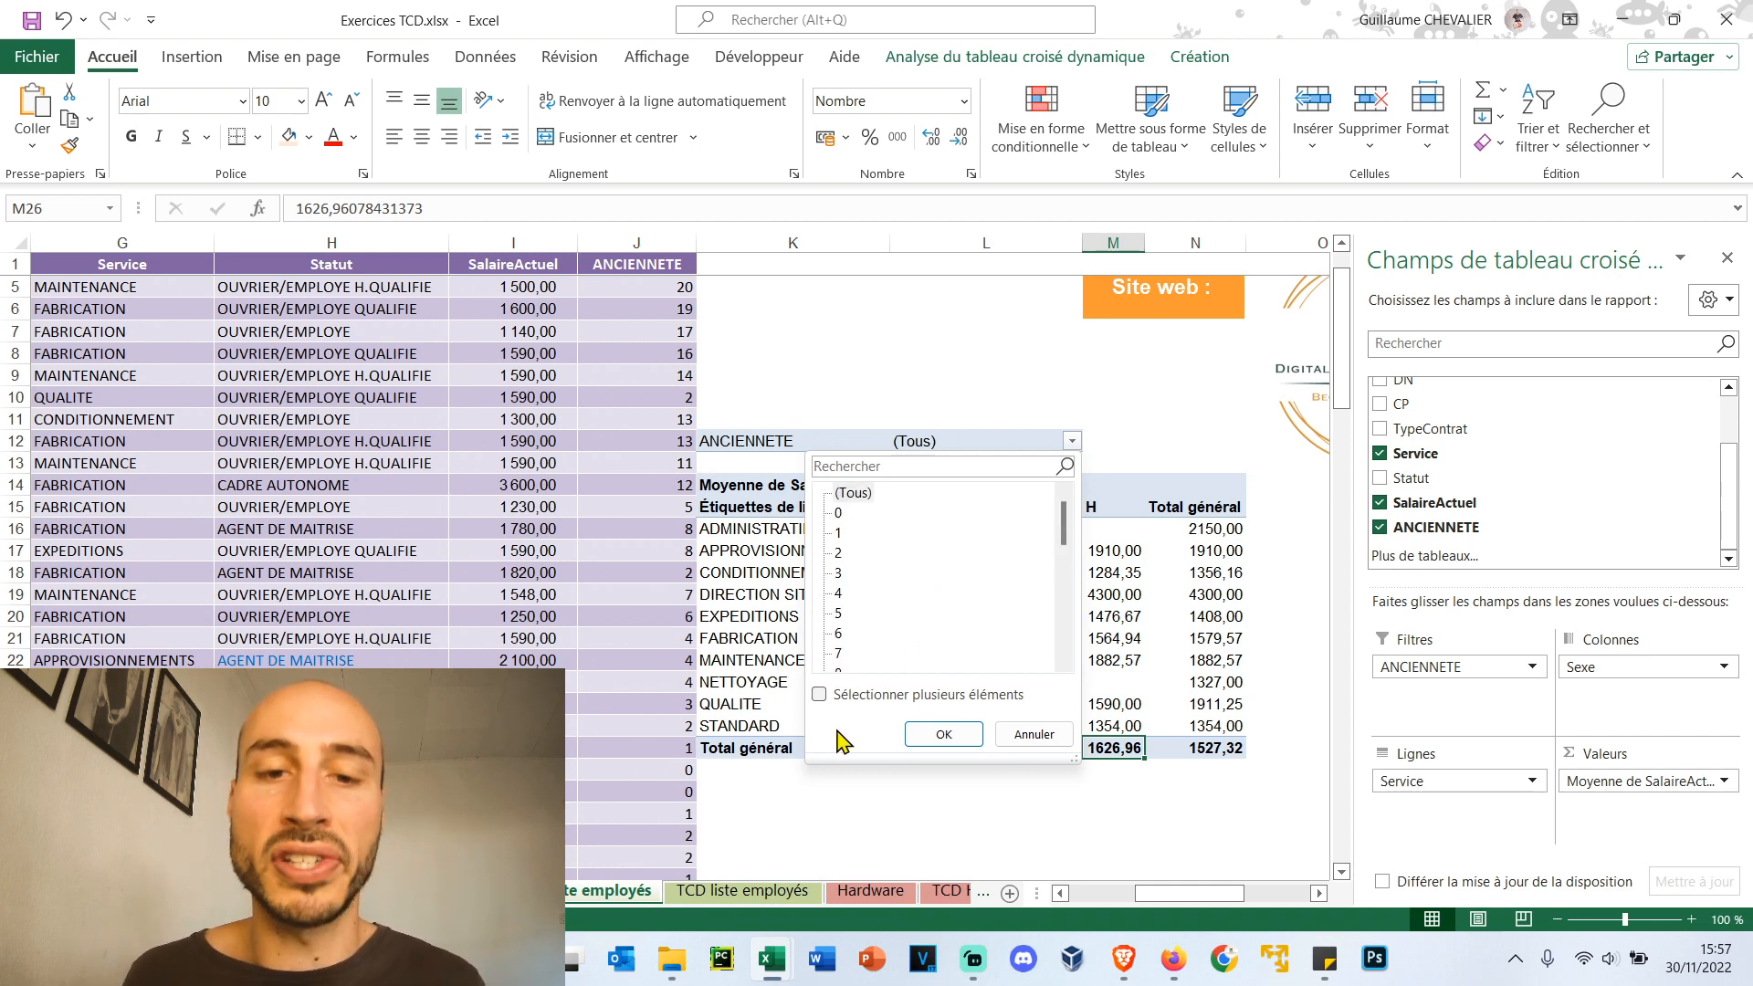
pyautogui.click(821, 695)
pyautogui.click(839, 512)
pyautogui.click(839, 532)
pyautogui.click(839, 552)
pyautogui.click(839, 573)
pyautogui.click(839, 593)
pyautogui.click(839, 613)
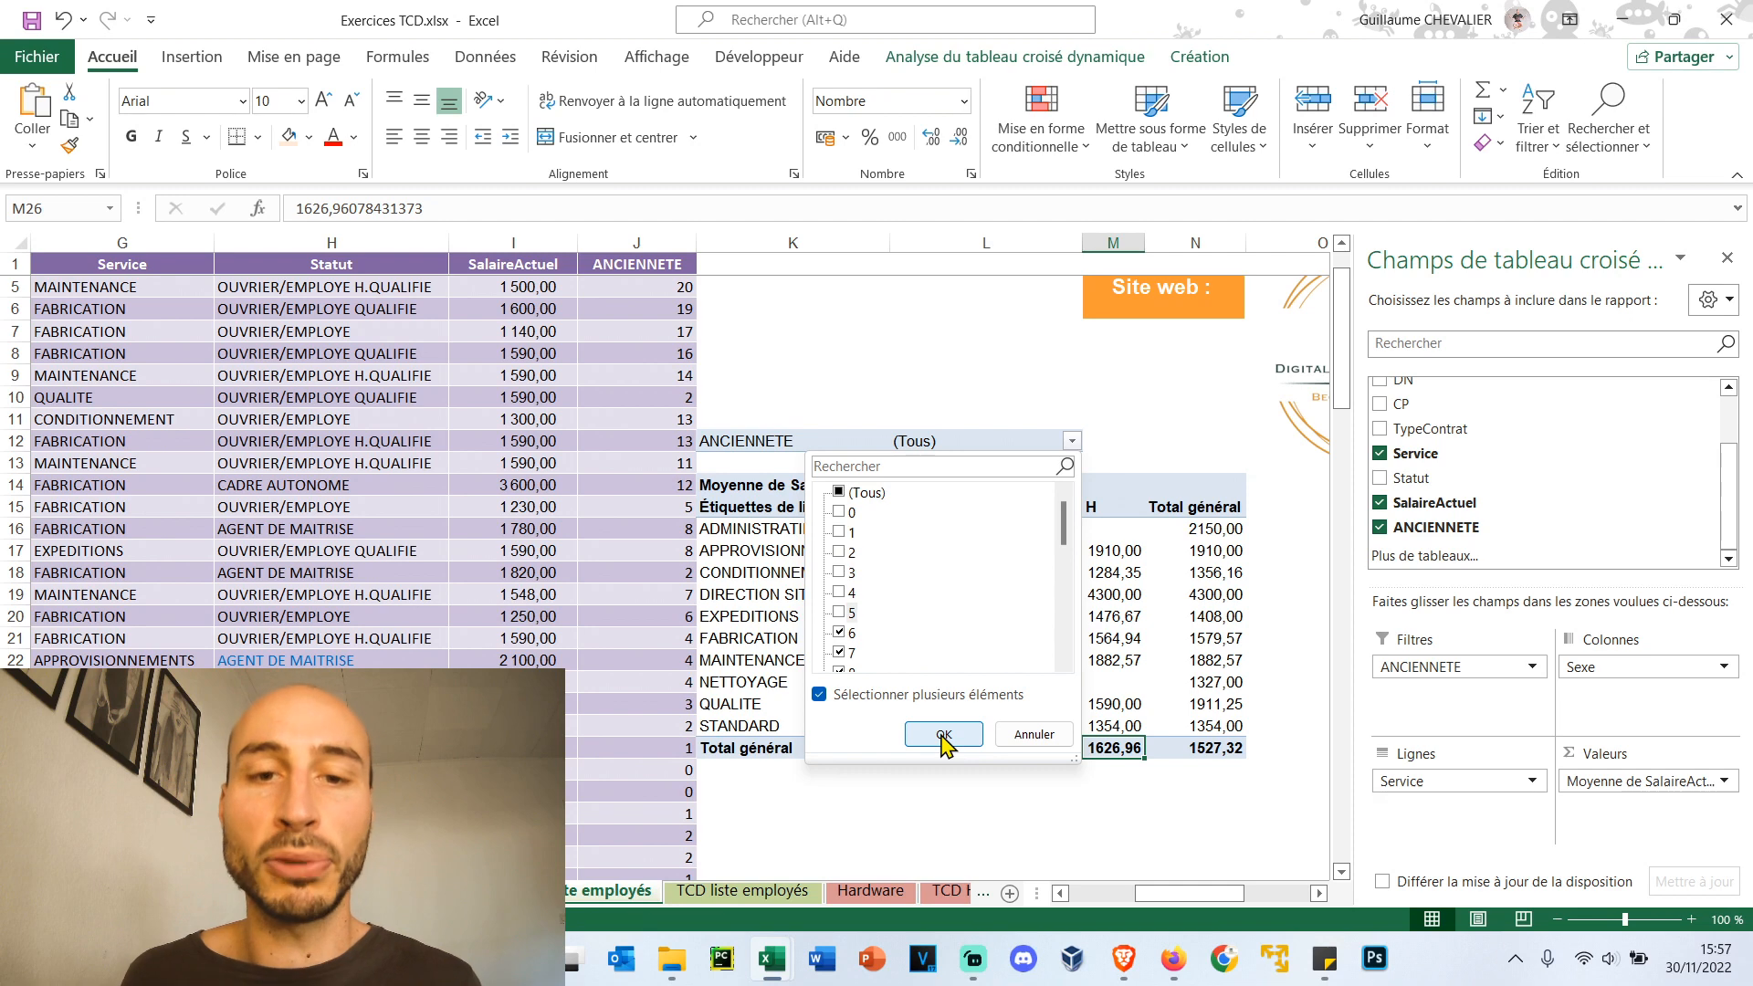
pyautogui.click(944, 736)
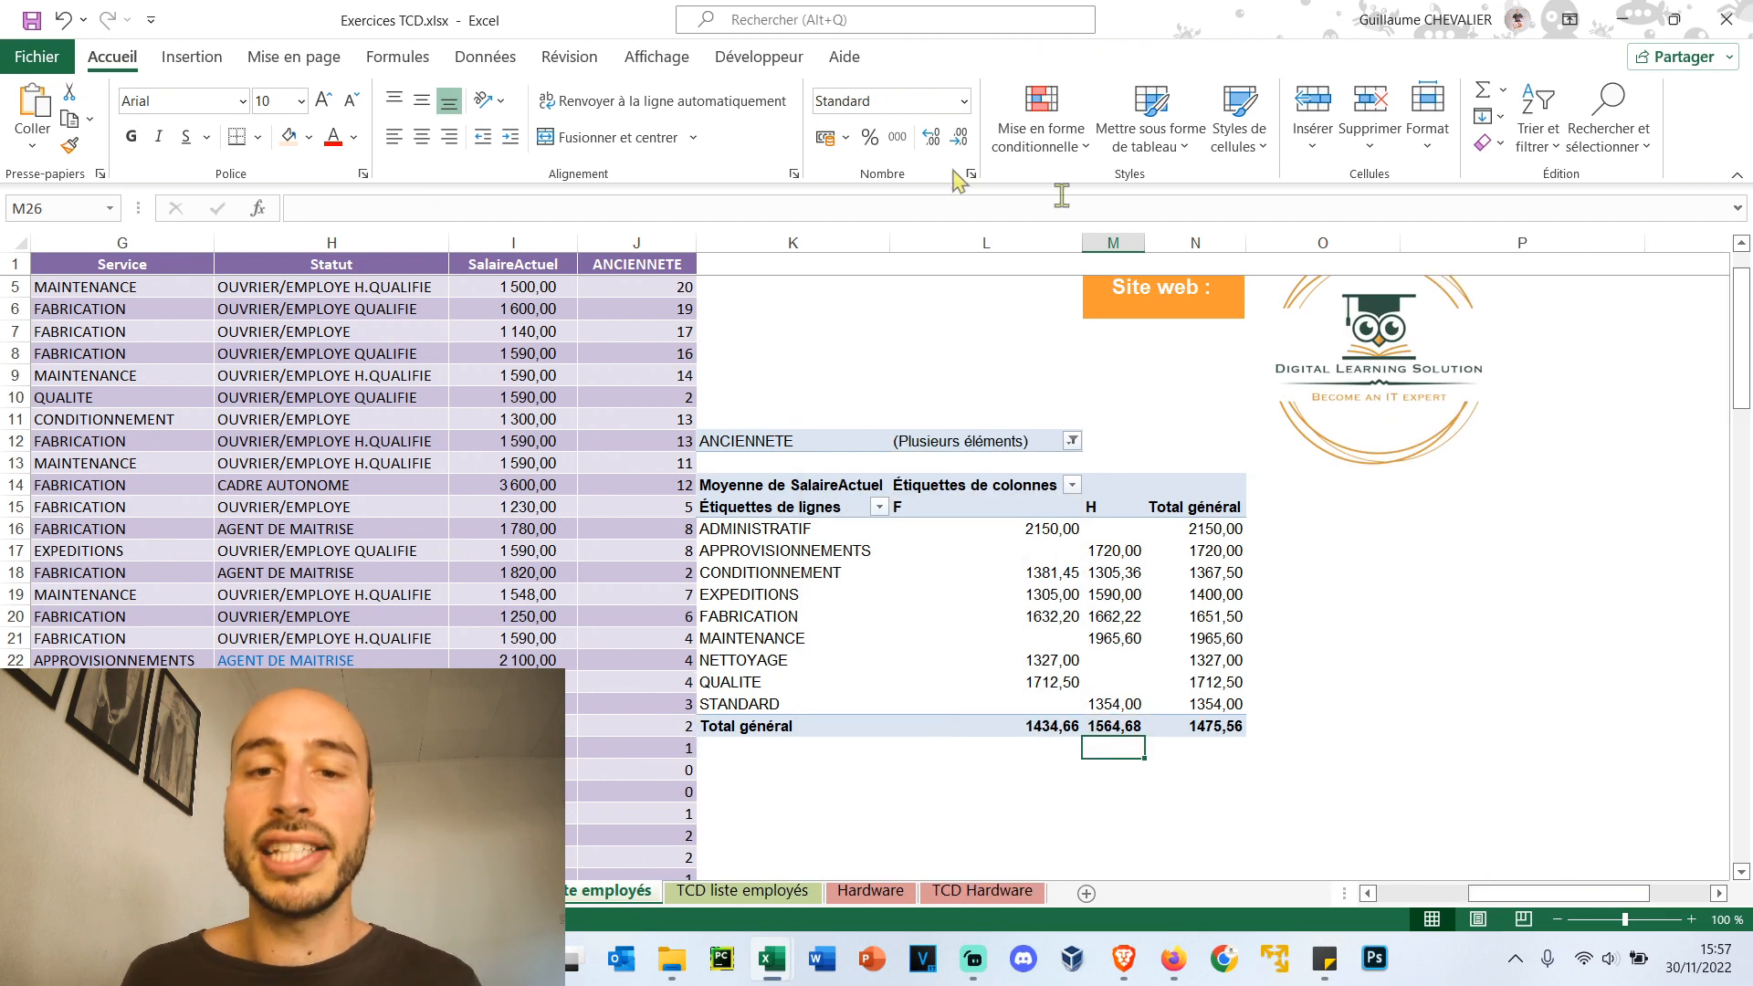
# Insert a 3D clustered column chart (Histogramme groupé 3D) based on the pivot table
pyautogui.click(913, 594)
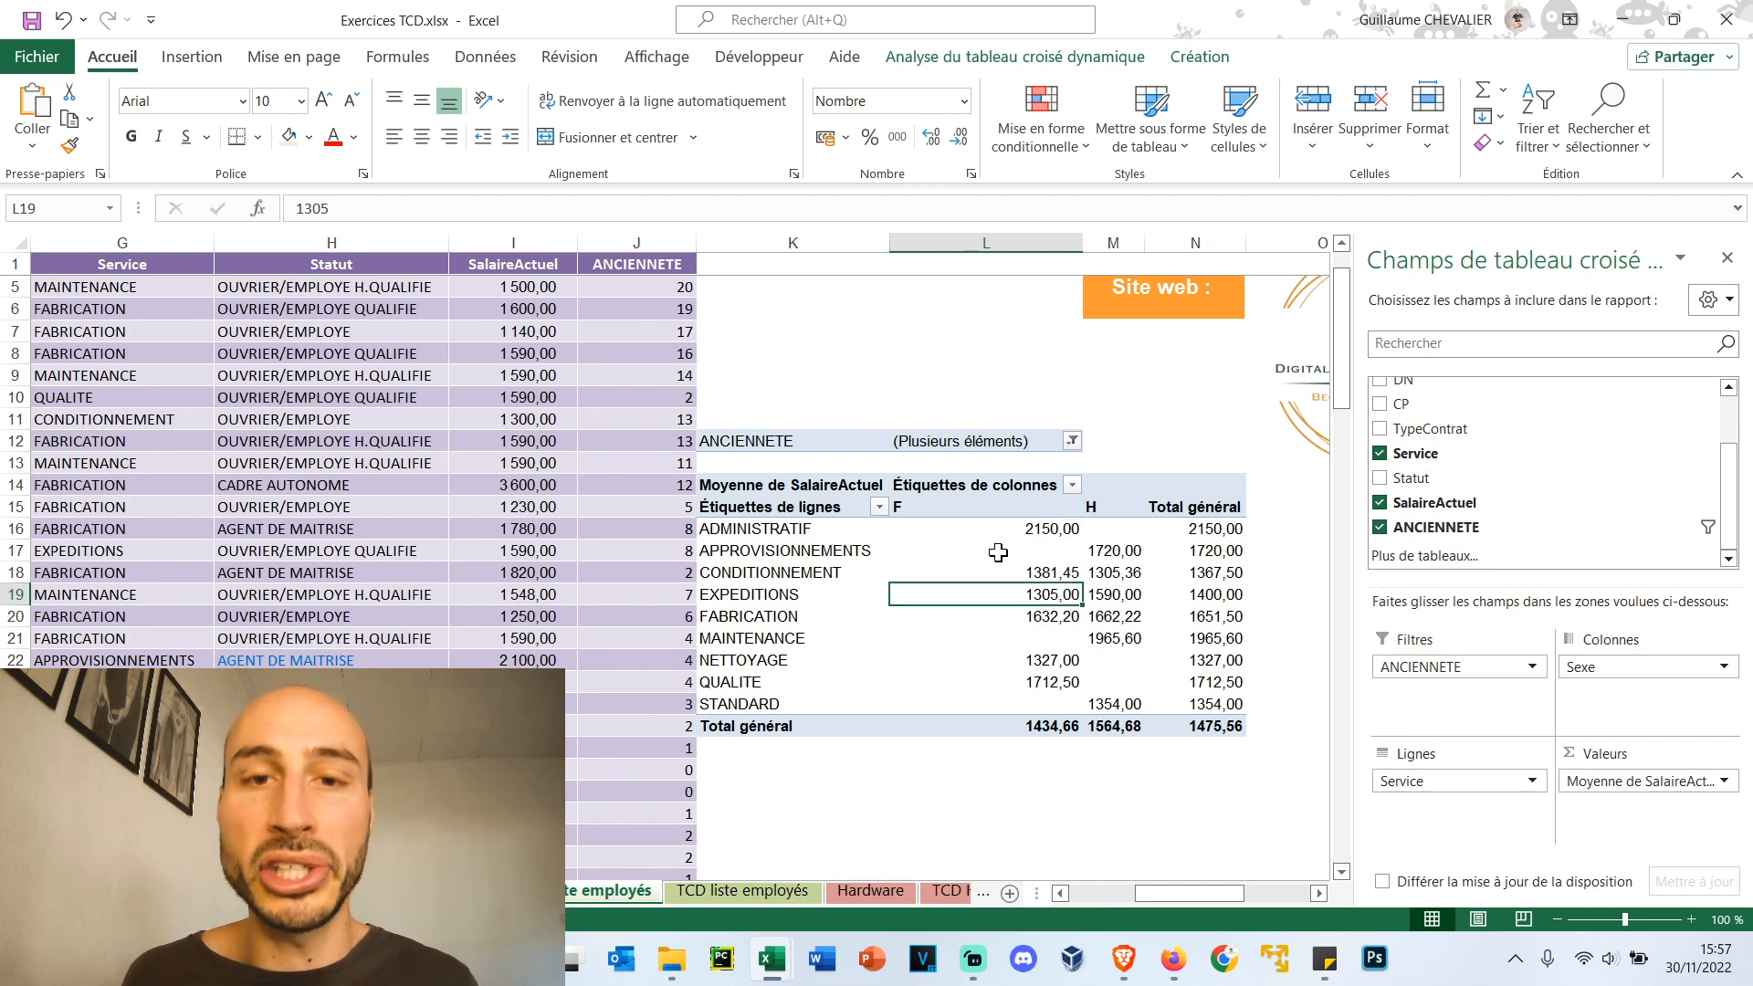
pyautogui.click(220, 56)
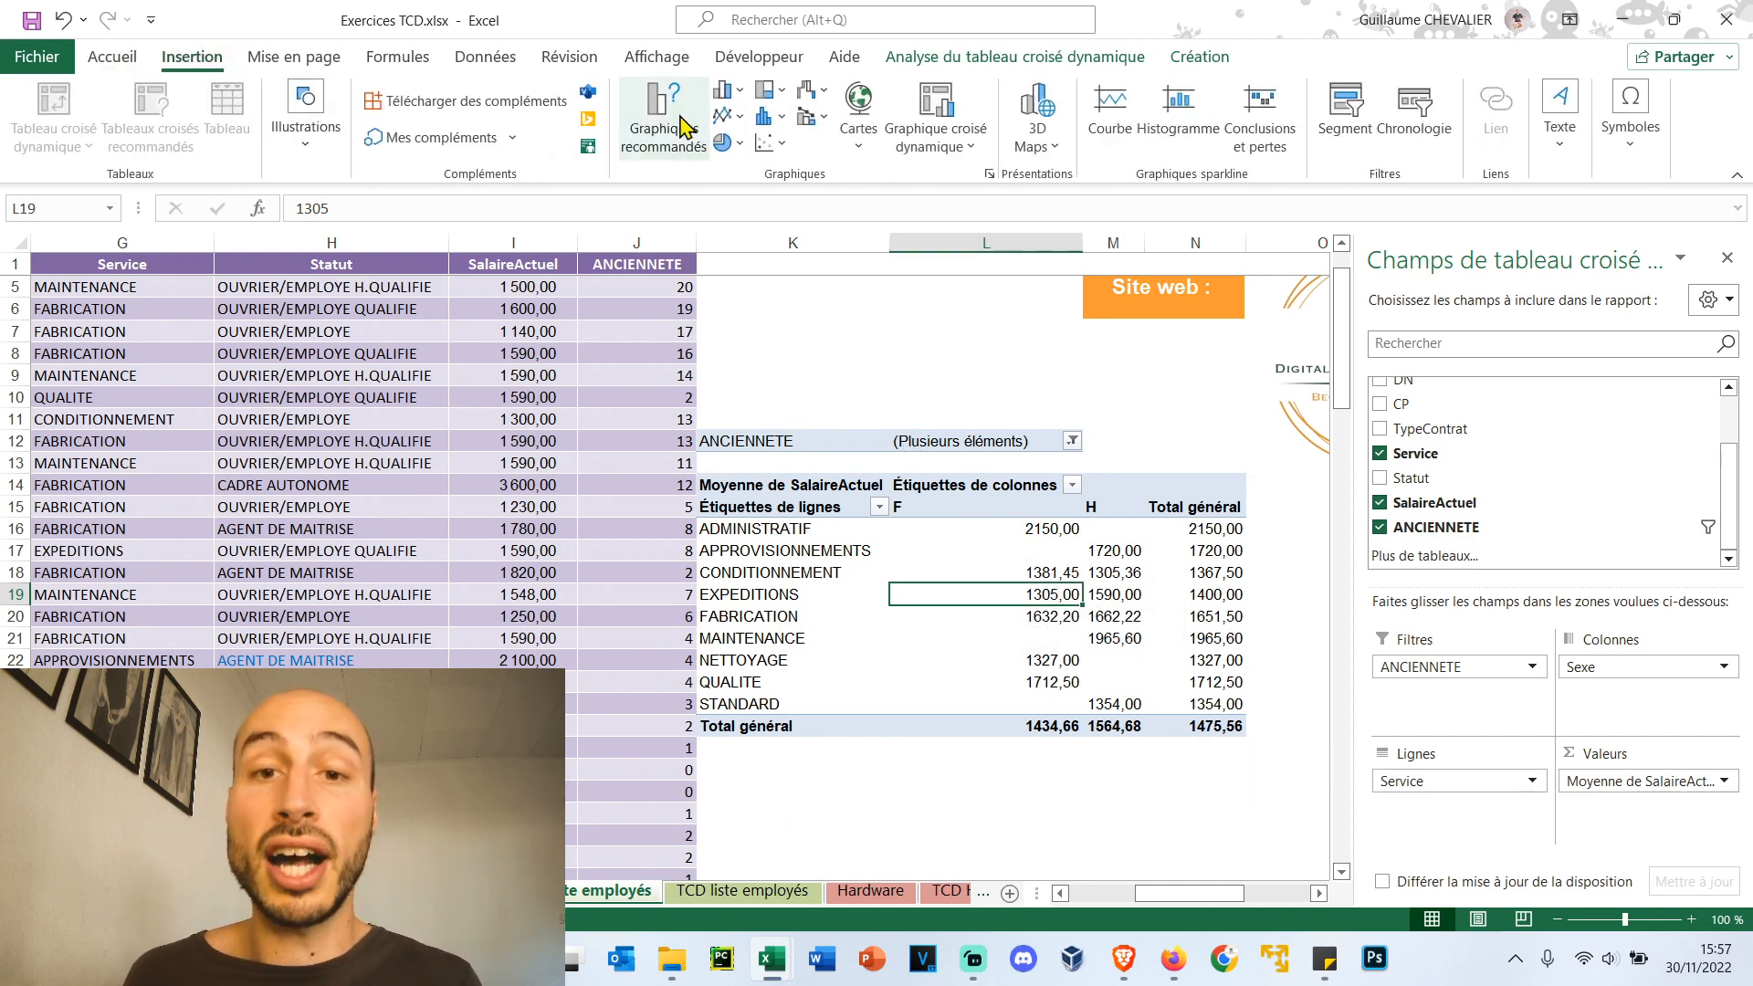
pyautogui.click(676, 114)
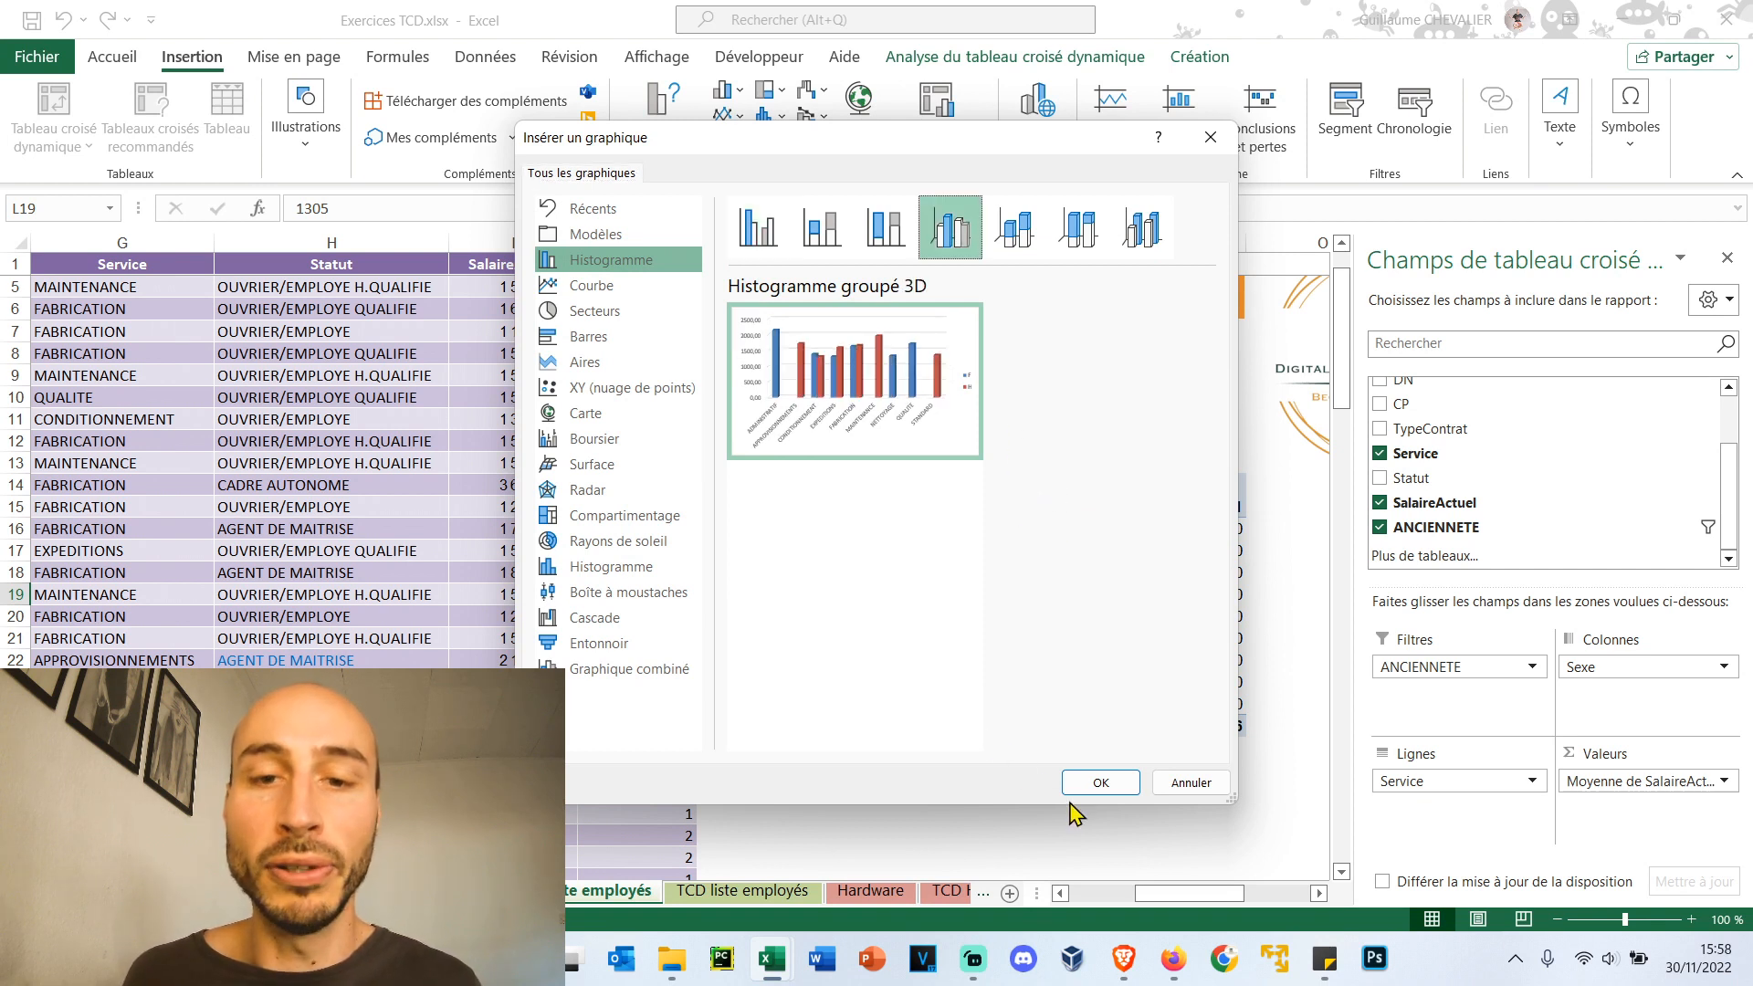
pyautogui.click(1101, 780)
# Enlarge the pivot chart and move it over the employee list, beside the pivot table
pyautogui.moveTo(807, 457); pyautogui.dragTo(716, 320)
pyautogui.moveTo(864, 606); pyautogui.dragTo(1038, 724)
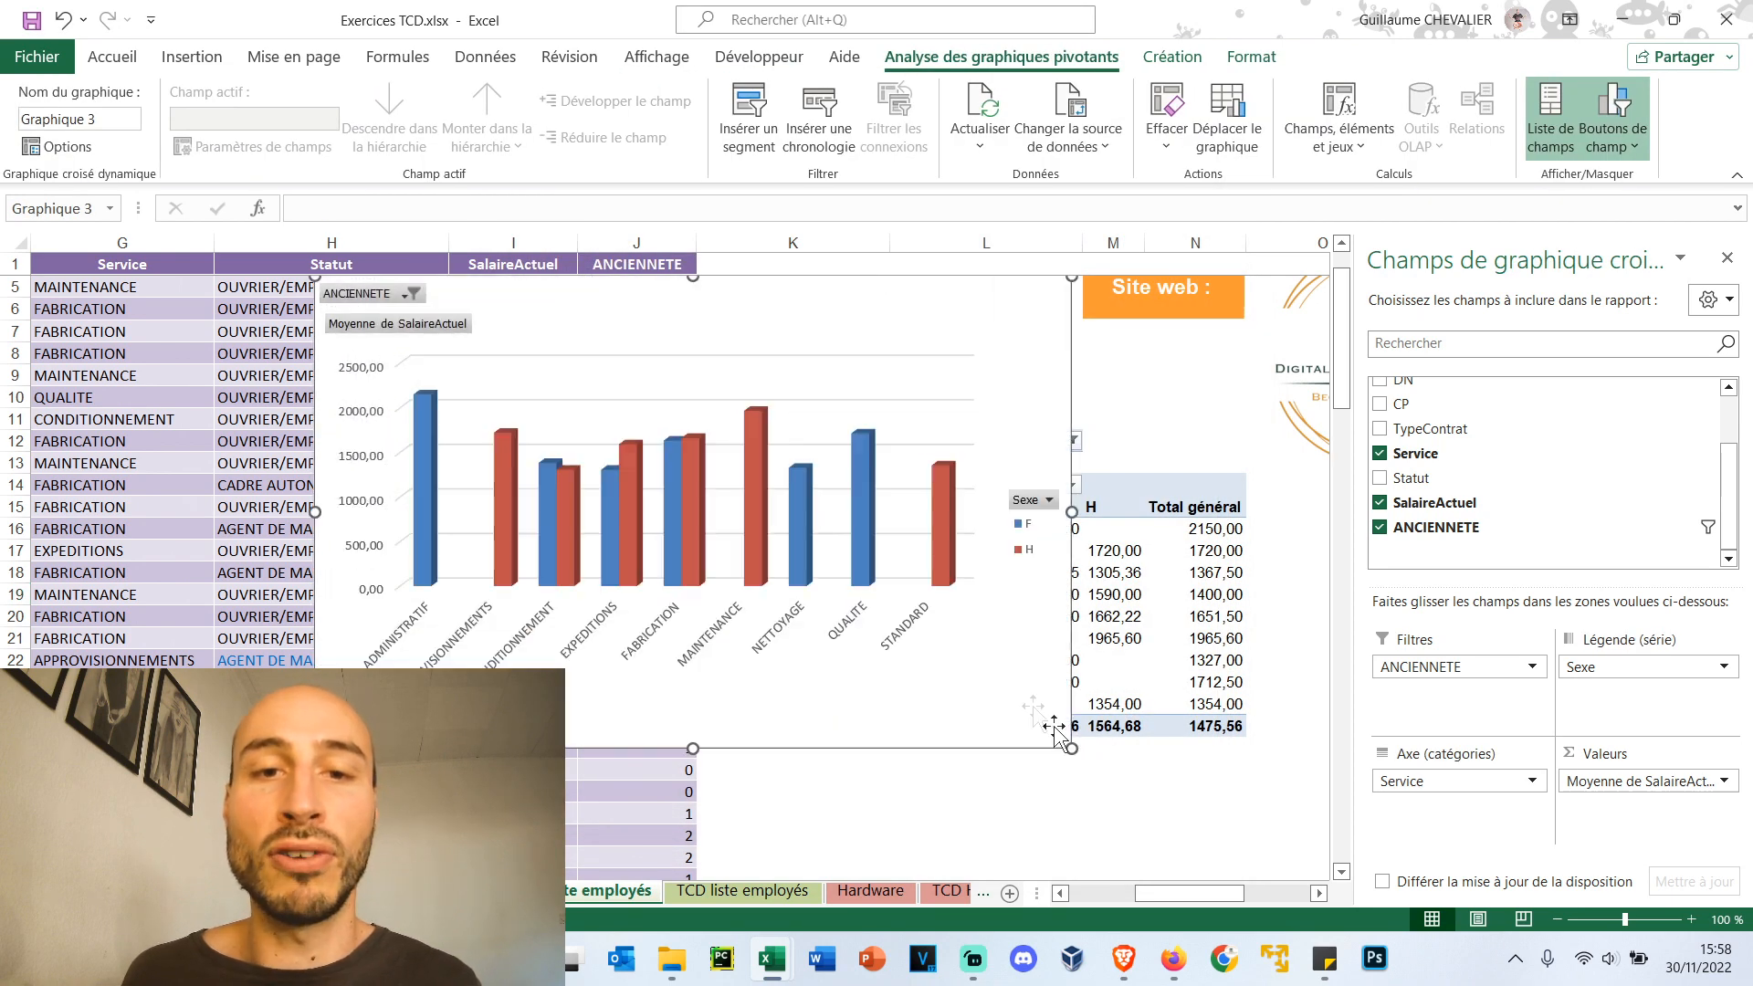
pyautogui.moveTo(991, 665); pyautogui.dragTo(734, 737)
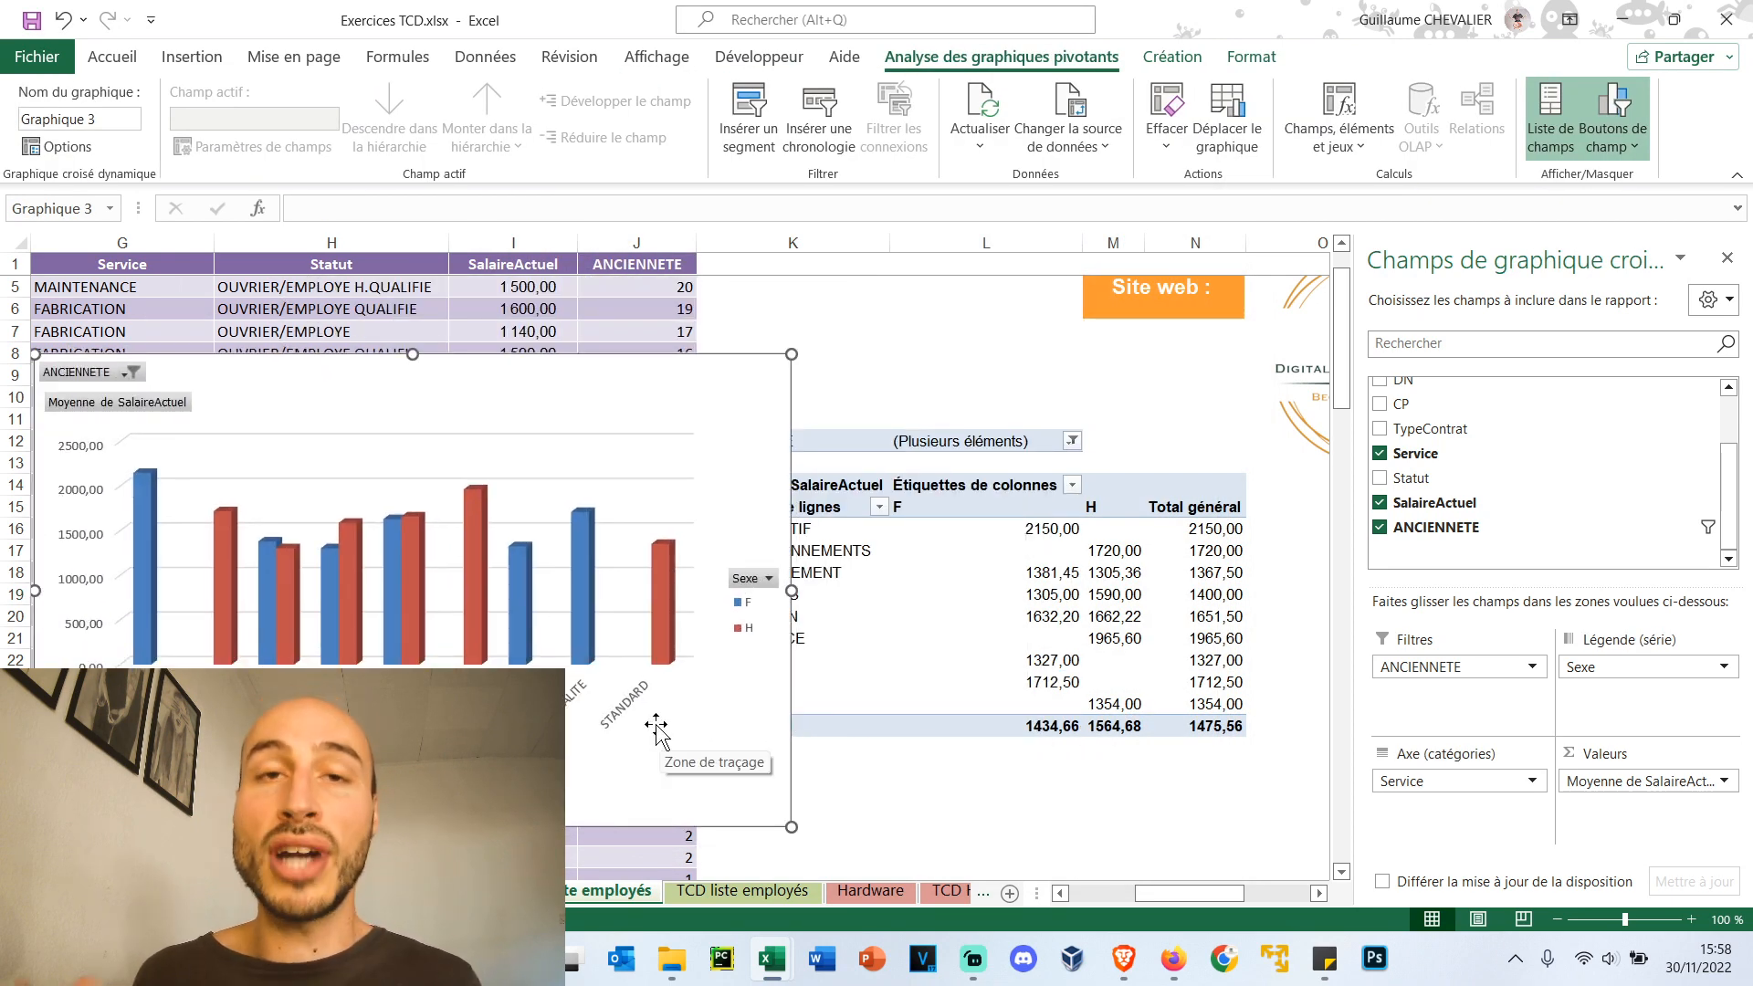